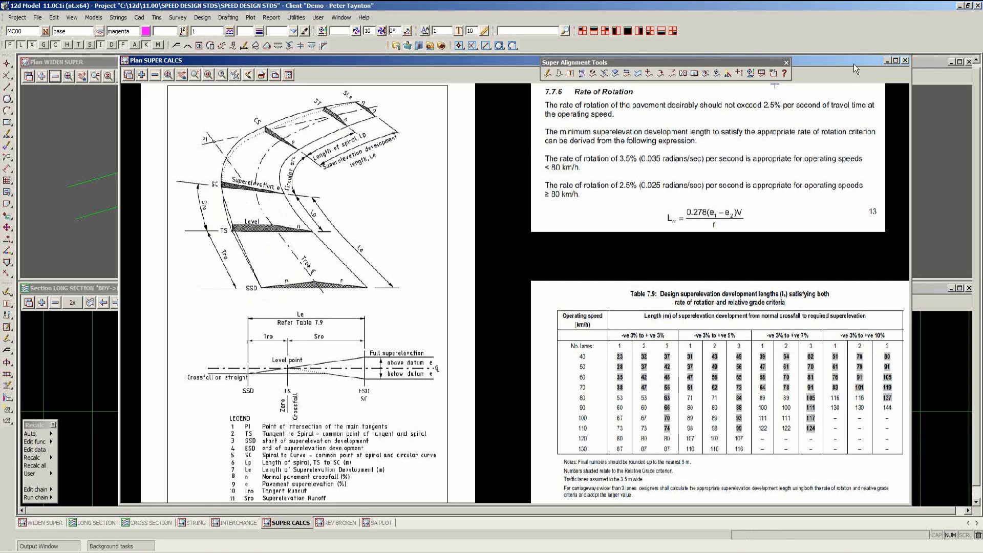
Minimize the SUPER CALCS plan view and open the Design Standards editor from a floating Super alignments menu
click(888, 60)
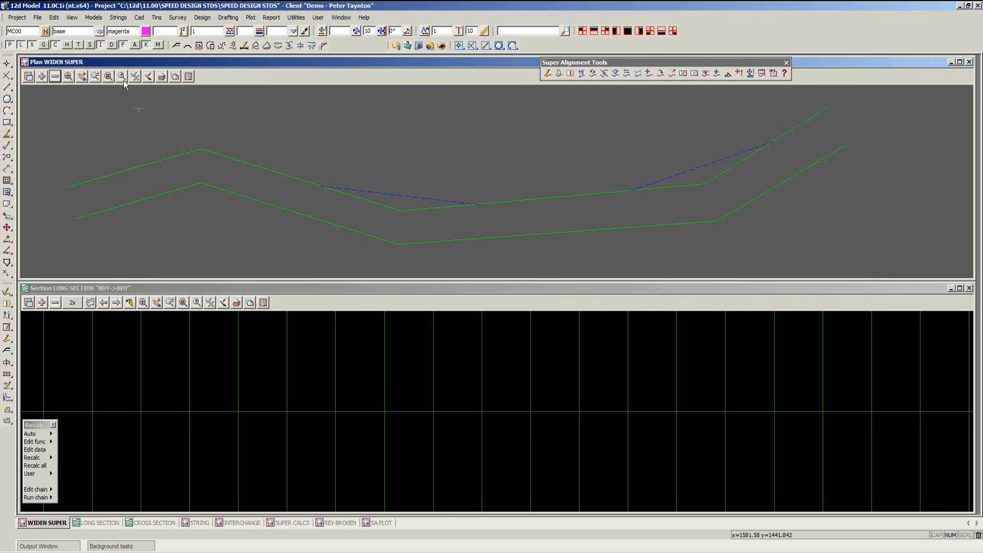
click(118, 17)
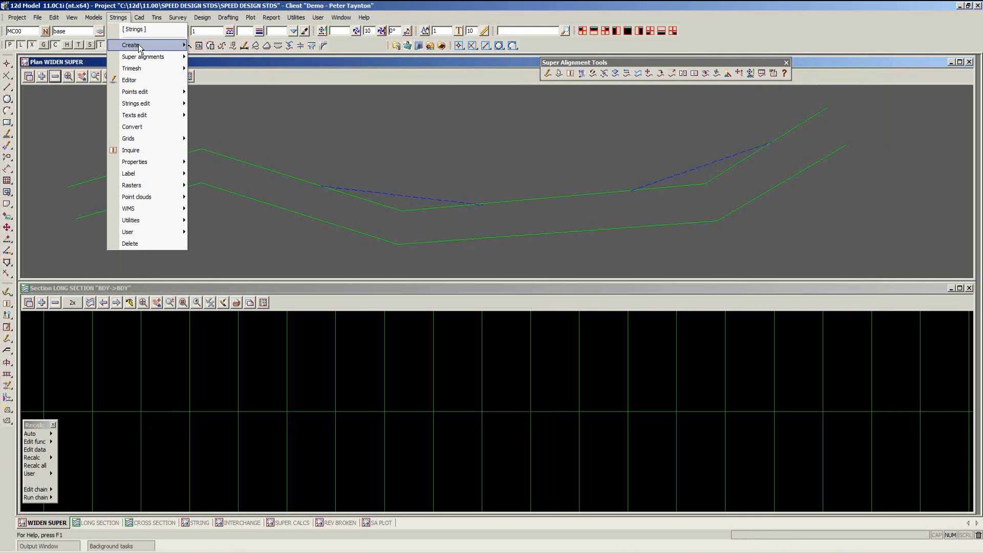
mouse_move(148, 56)
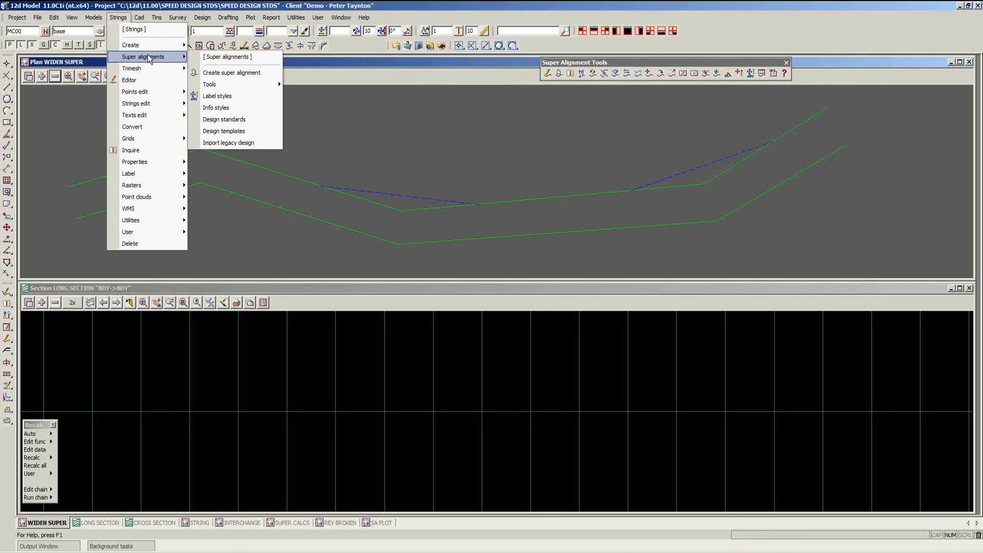
click(227, 56)
drag(246, 60, 43, 94)
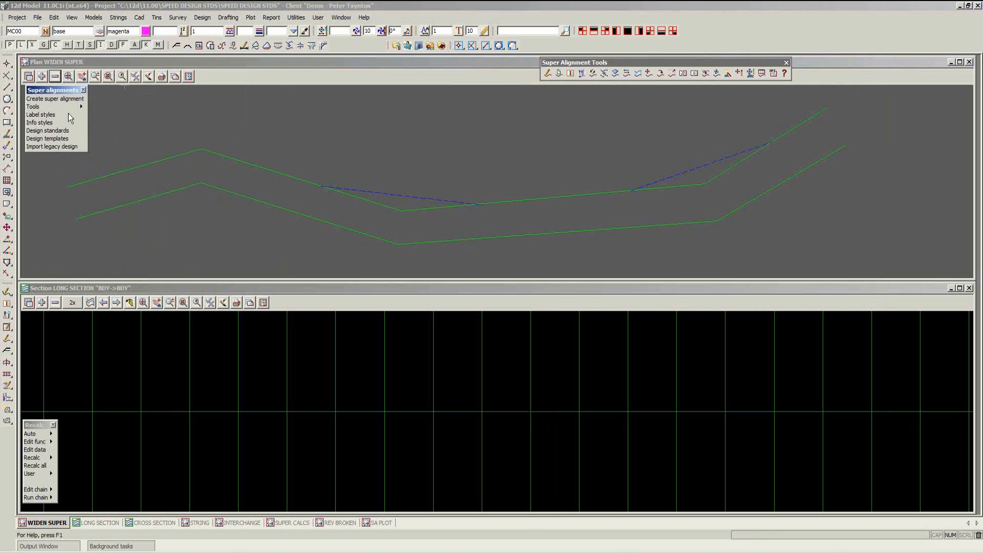
click(53, 132)
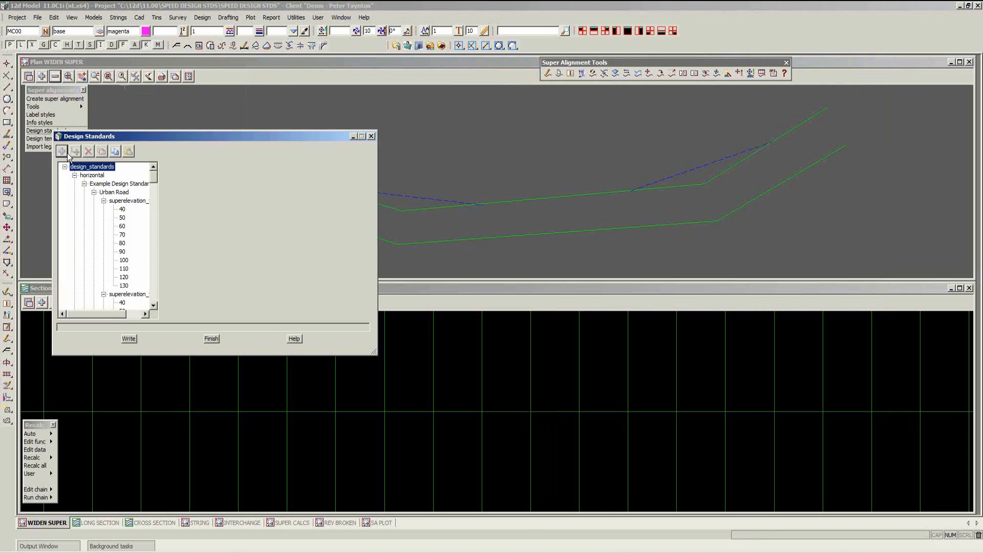
drag(144, 135, 273, 99)
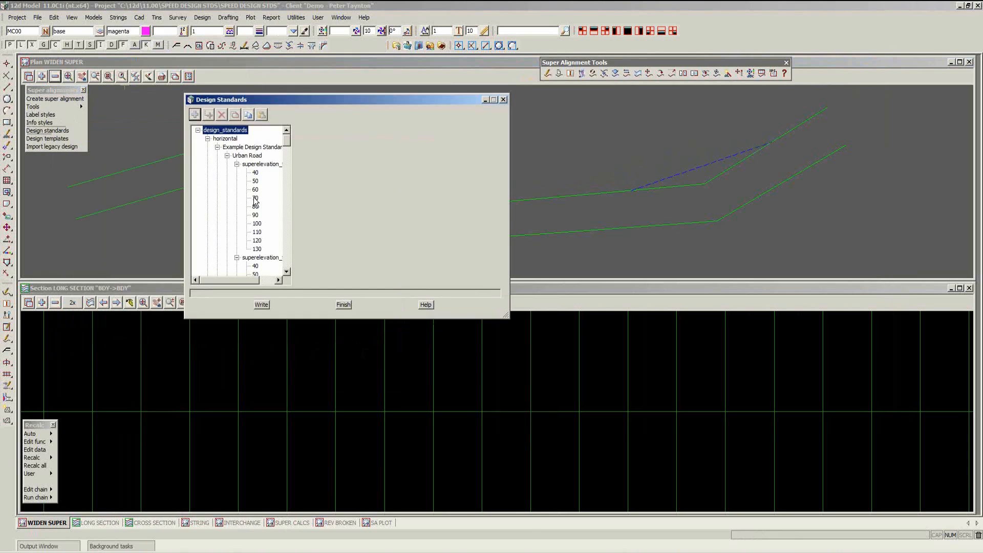
Examine the Urban Road standard's general settings and its first superelevation tables for speeds 70 and 60
click(255, 197)
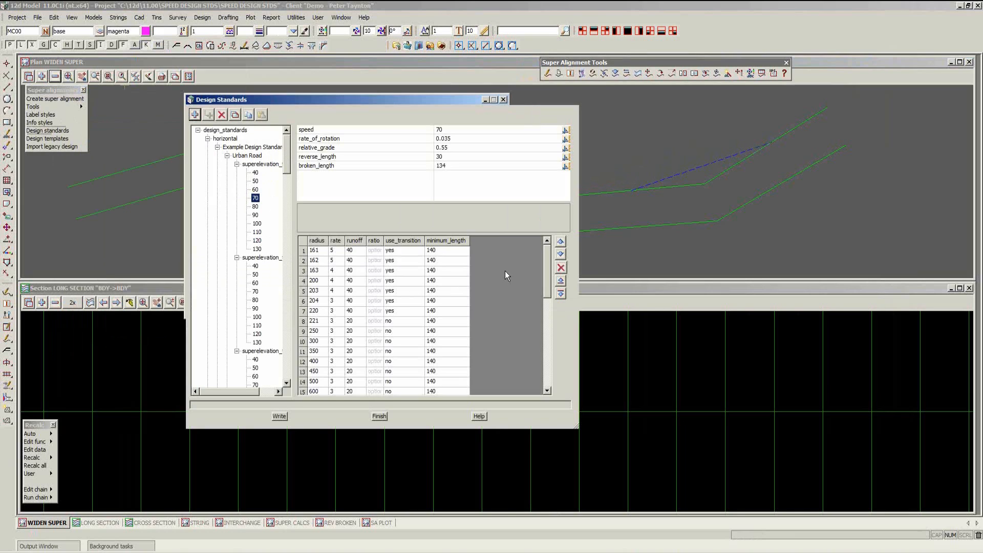
click(245, 158)
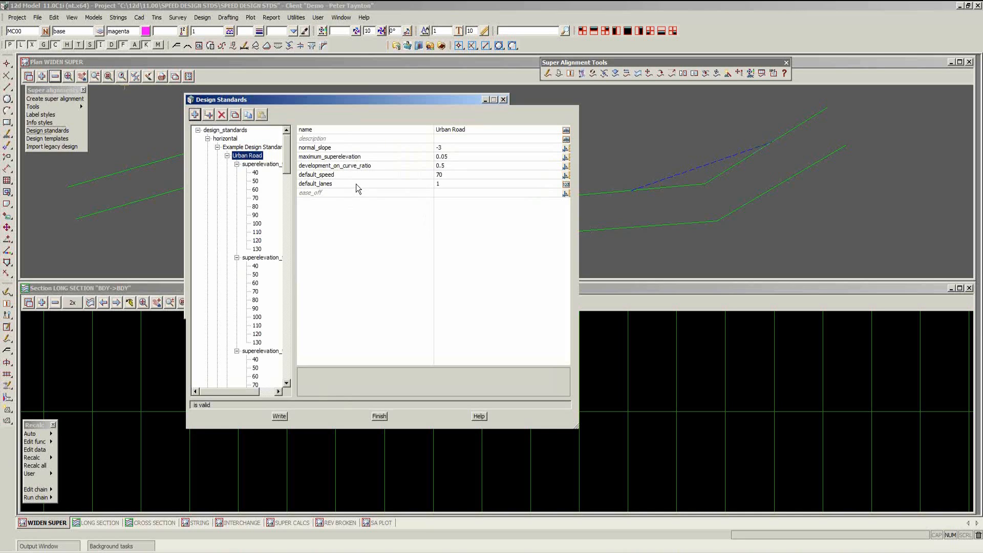
click(255, 199)
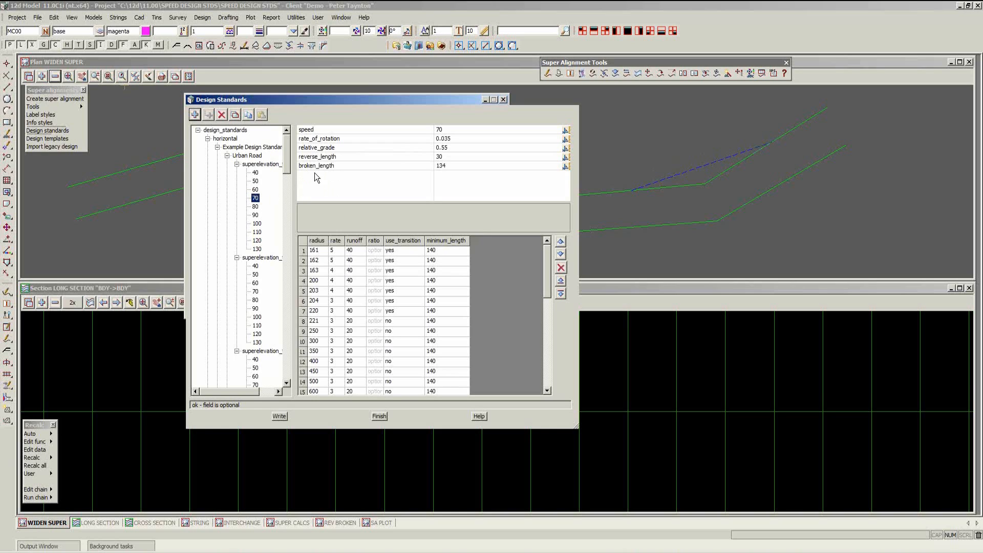
click(254, 193)
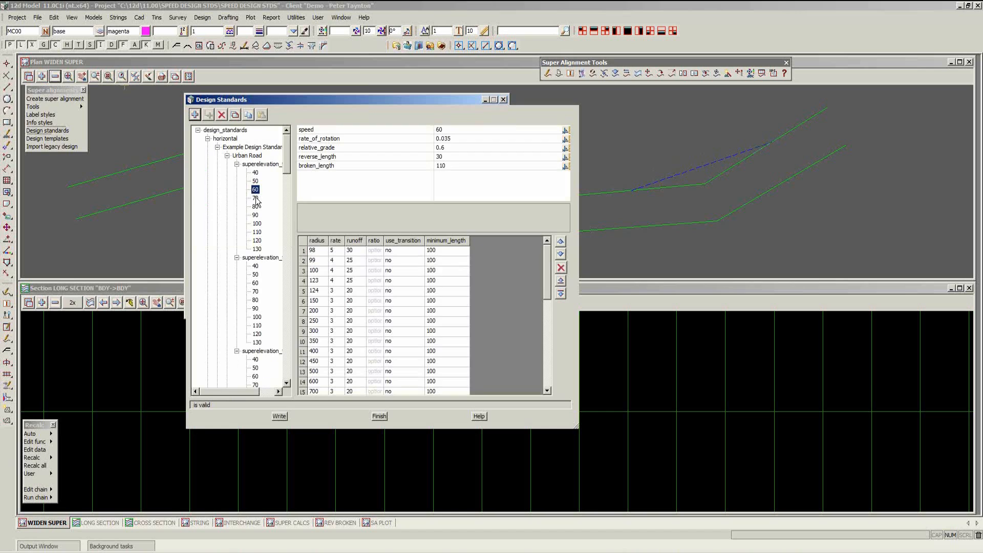
click(256, 200)
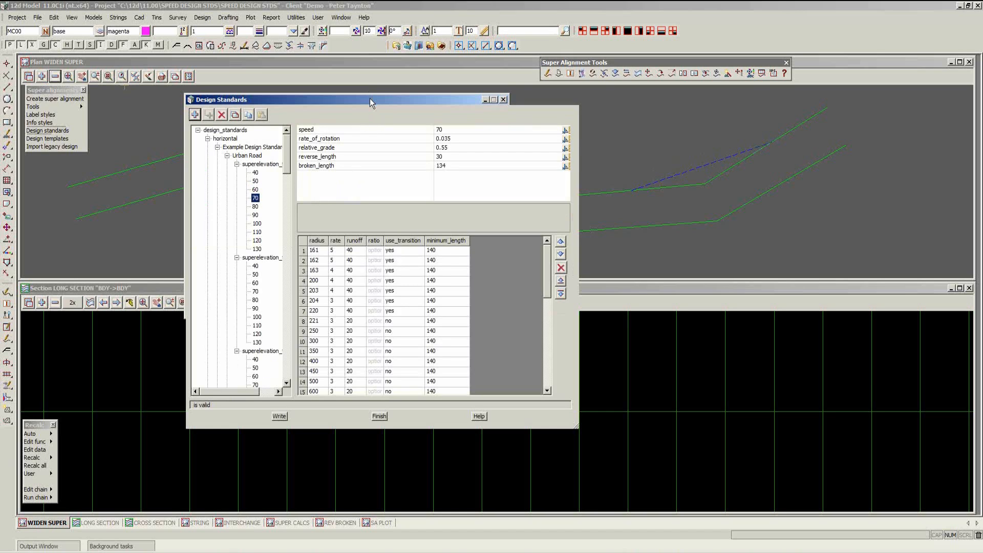
Move the Design Standards editor aside, view the REV BROKEN reverse and broken back curve diagrams, and bring the editor back
drag(369, 99, 293, 524)
click(337, 523)
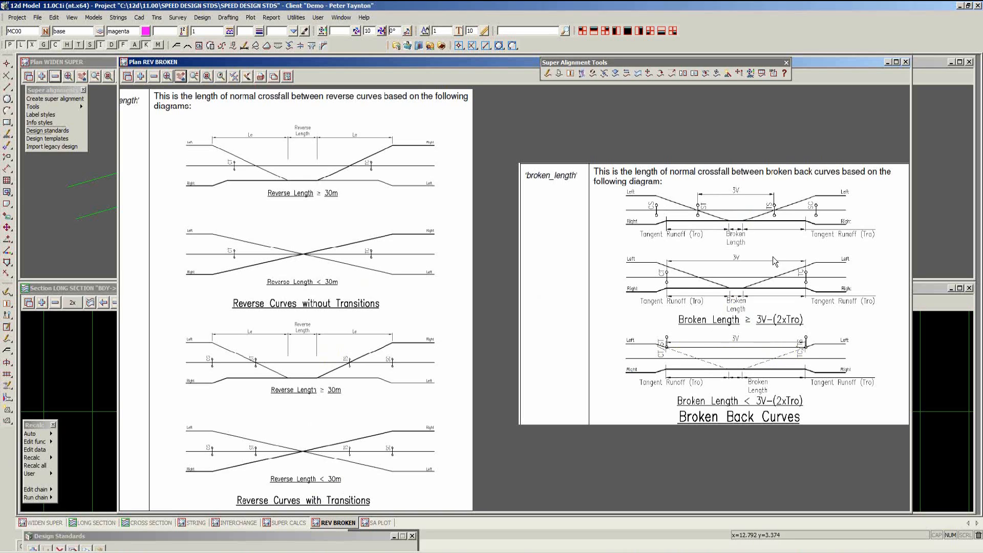
click(887, 62)
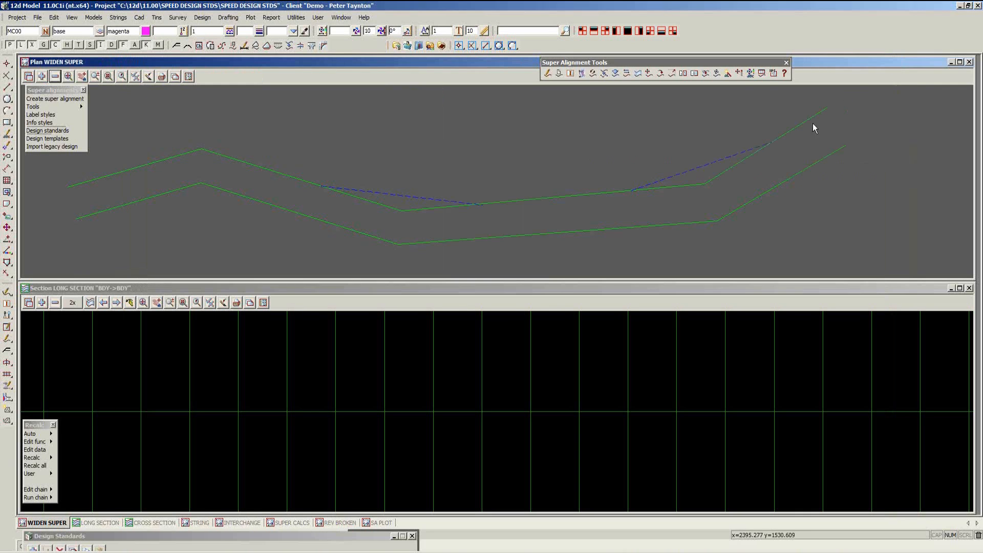
double_click(255, 536)
drag(265, 522, 425, 101)
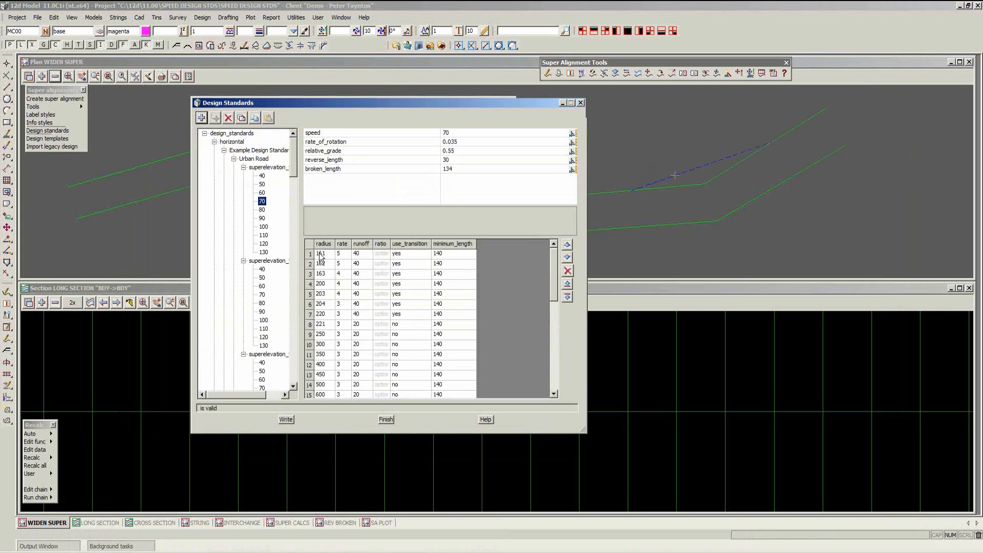
Review the speed 70 radius table against the Urban Road default settings
mouse_move(555, 291)
mouse_down()
mouse_move(552, 367)
mouse_move(554, 286)
mouse_up()
click(254, 158)
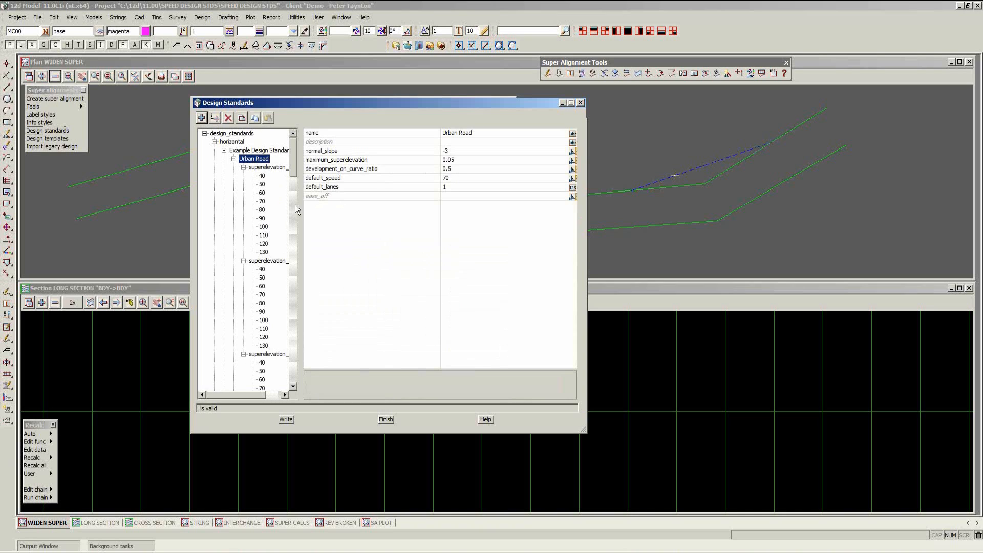
click(263, 202)
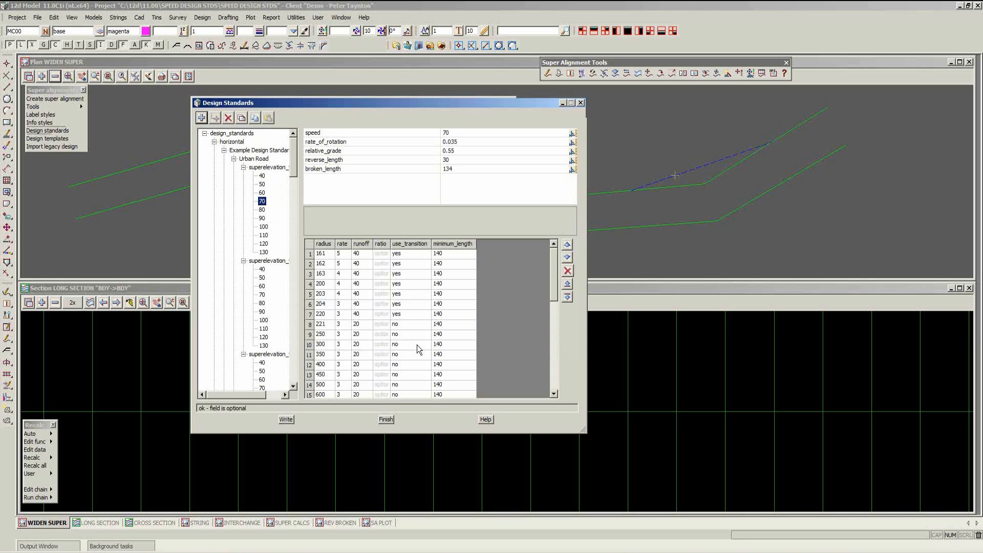
Collapse the Urban Road, Rural Road and Example Urban branches and inspect the Prime mover and semi-trailer widening table
click(233, 159)
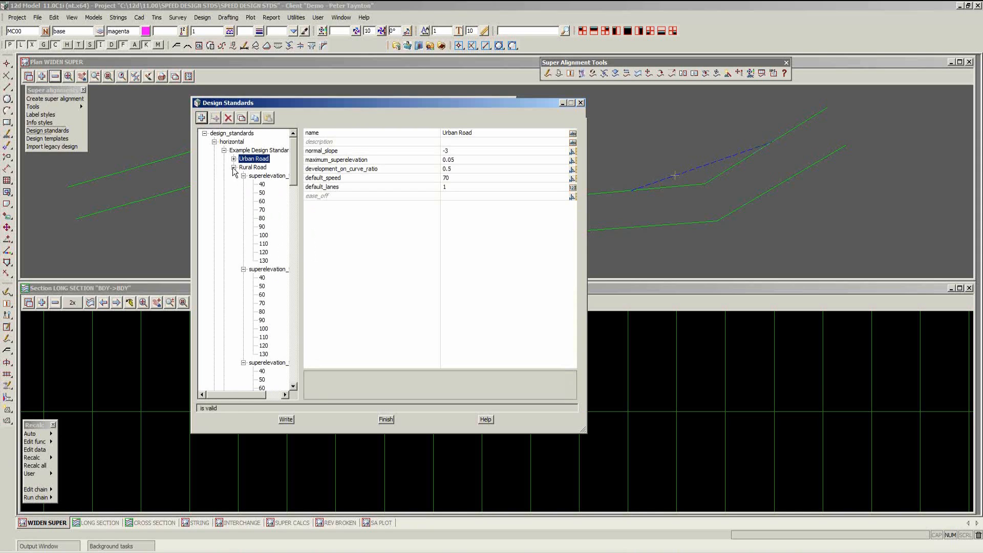
click(234, 168)
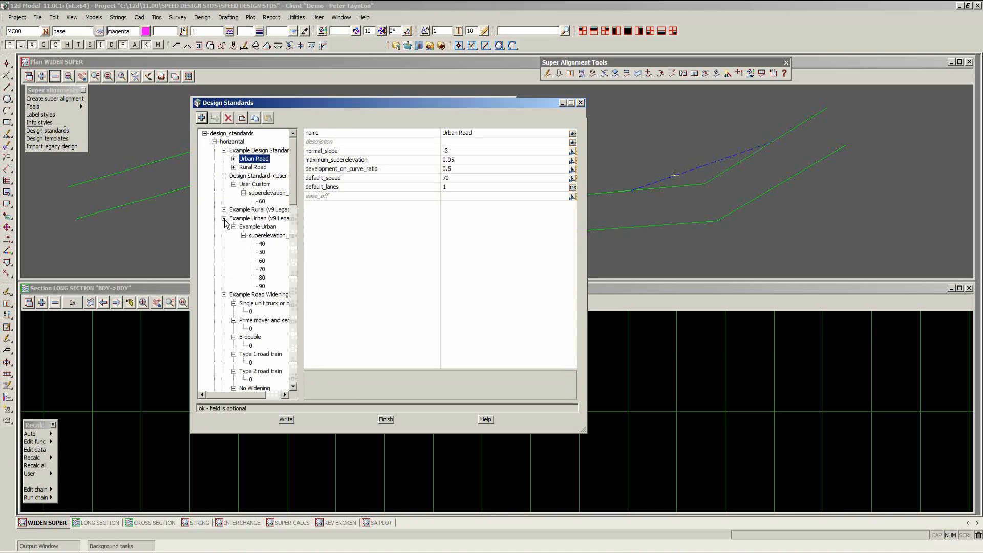
click(224, 219)
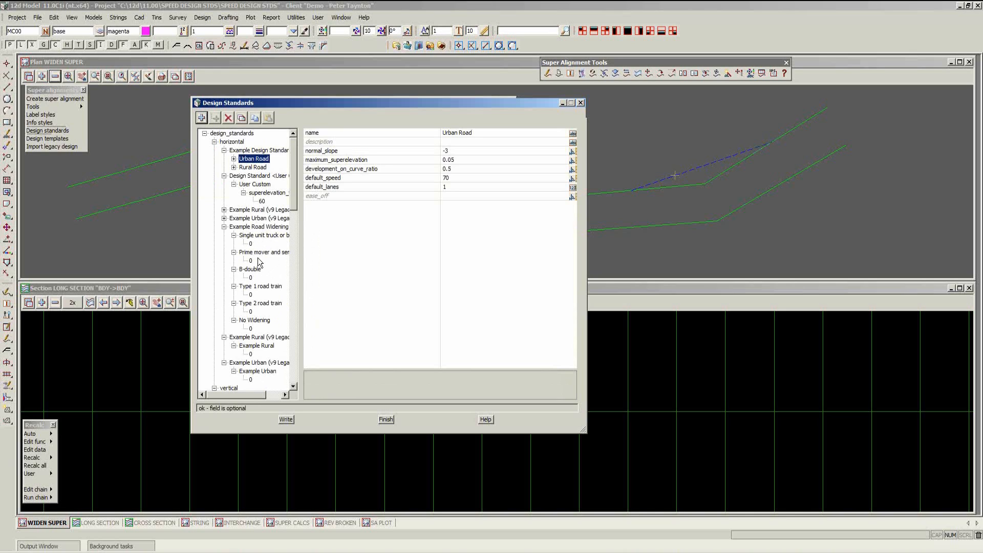
click(254, 253)
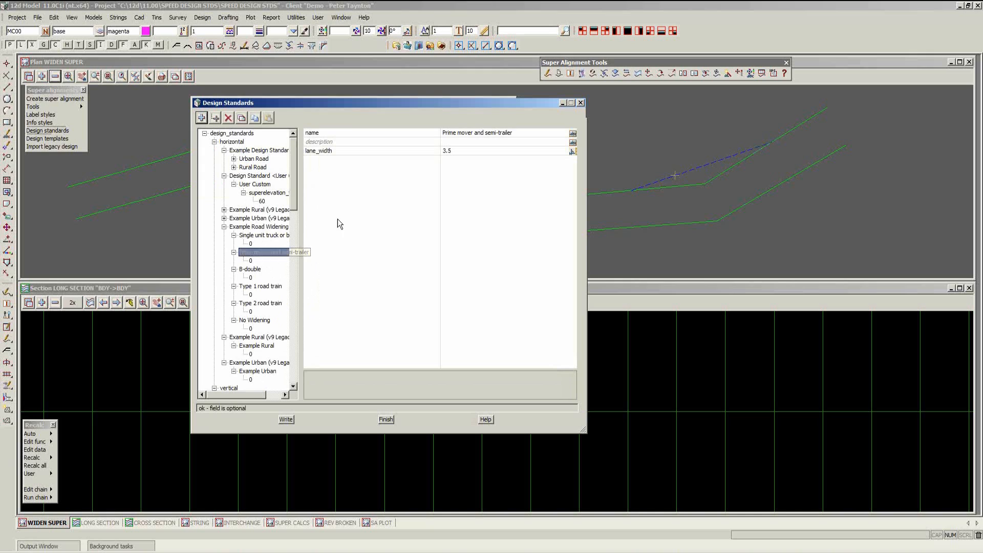
click(250, 260)
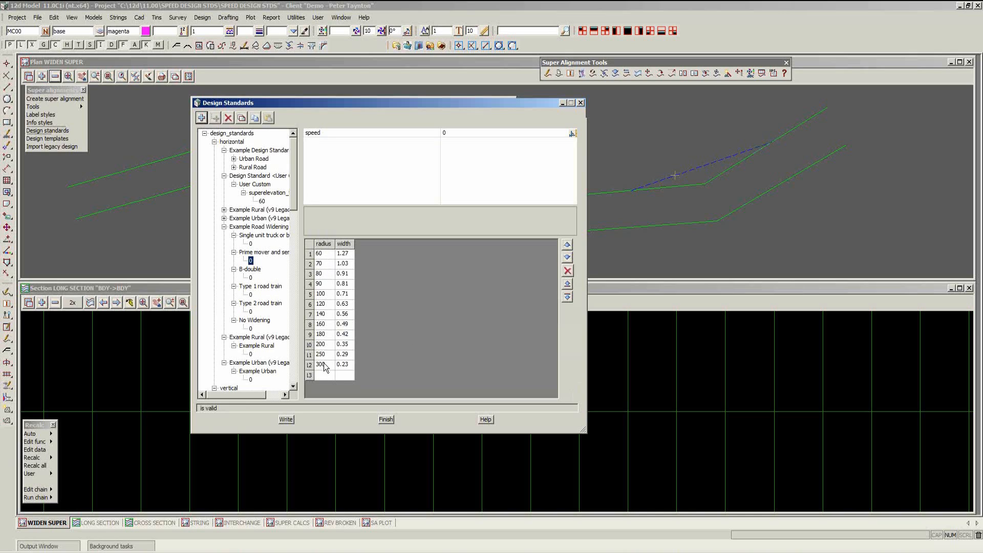
Inspect the vertical 2s Reaction Time crest standard for speed 70, look through the sag standards, and close the editor
click(215, 142)
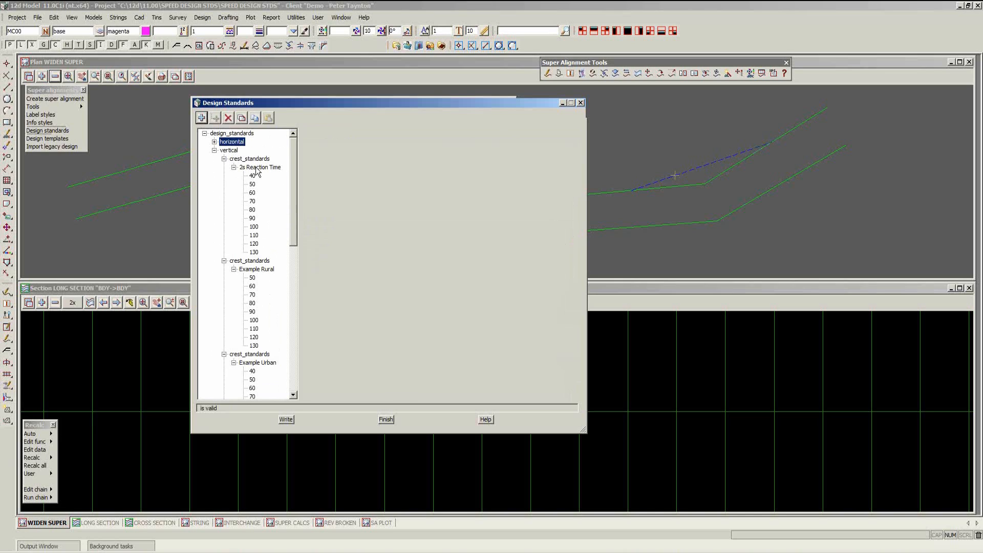
click(252, 202)
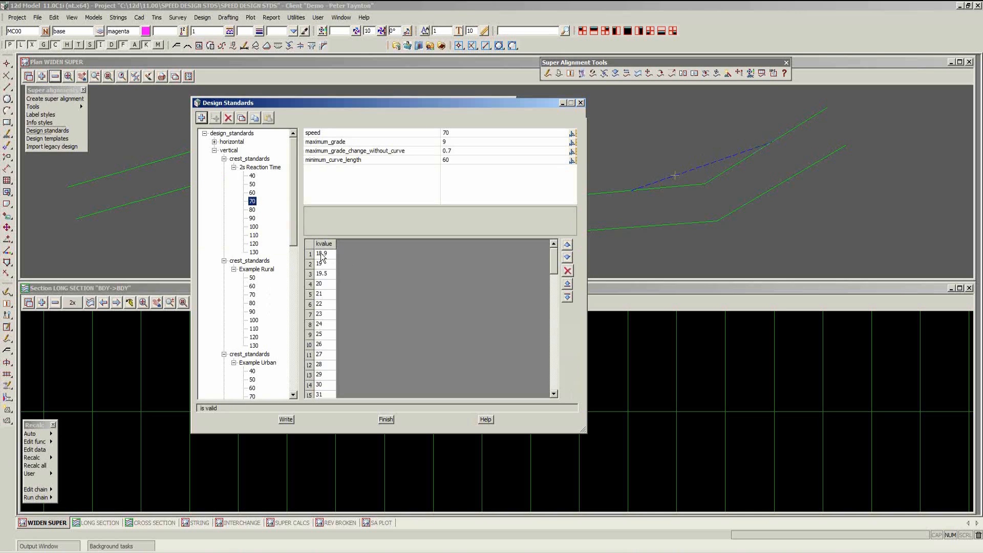
mouse_move(553, 269)
mouse_down()
mouse_move(552, 383)
mouse_move(554, 259)
mouse_up()
drag(294, 233, 299, 309)
scroll(263, 253, down, 3)
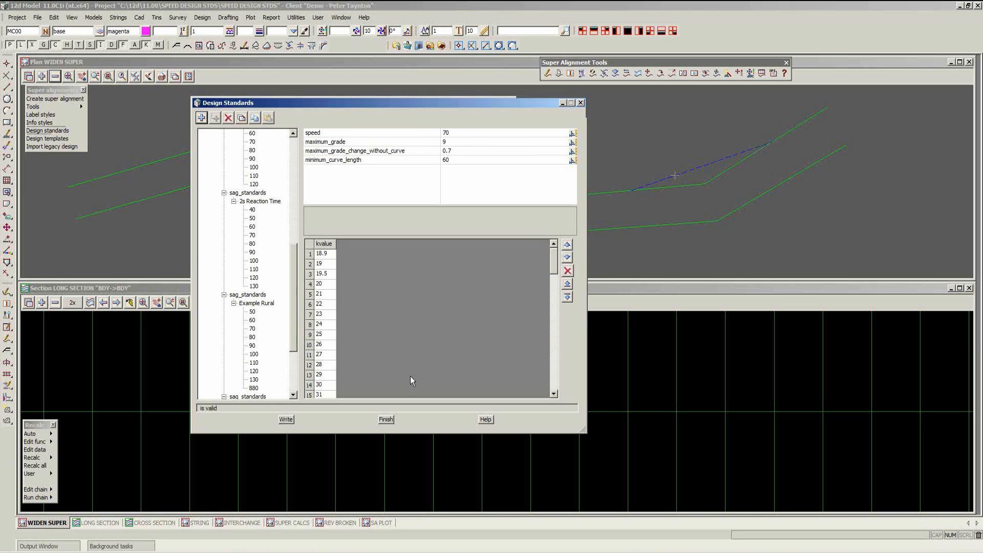
click(386, 419)
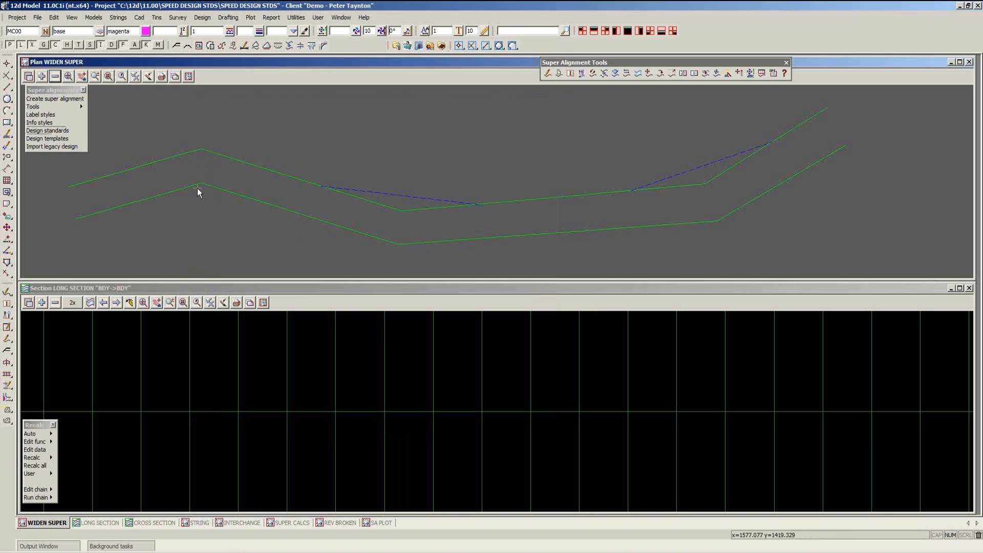
Open the Design Template Editor, review the Urban Road template and its speed table choices, and close the editor
click(55, 141)
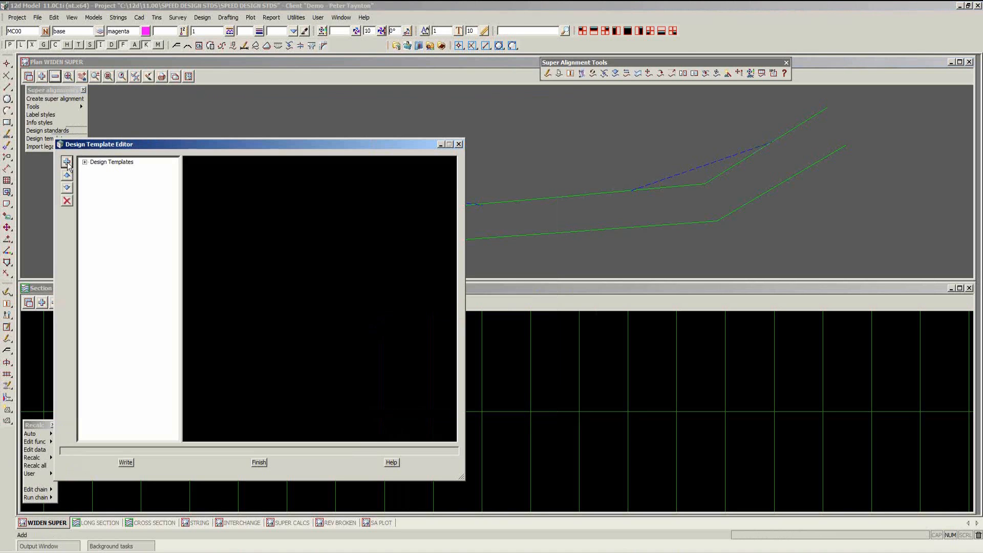
drag(224, 142, 359, 97)
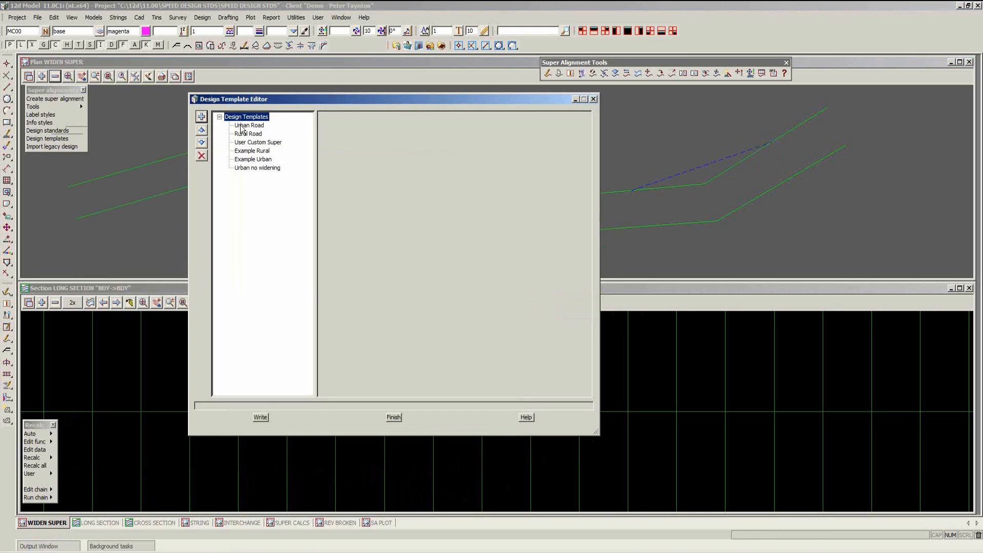
click(247, 126)
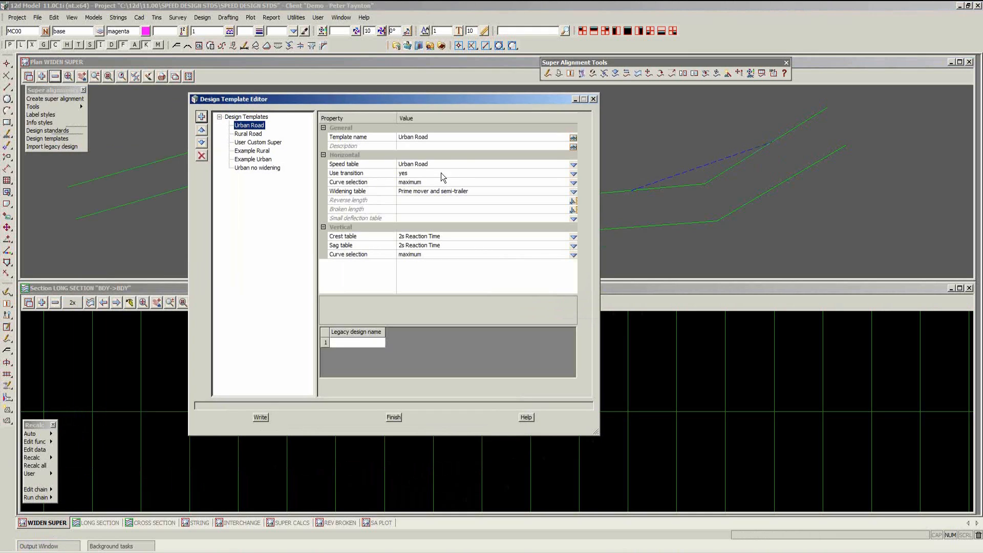
click(574, 165)
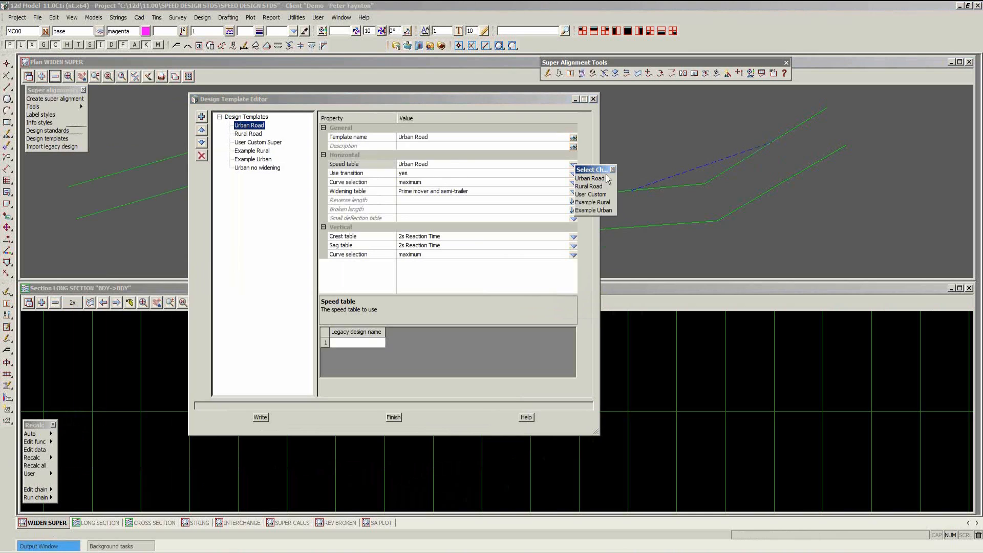
click(614, 169)
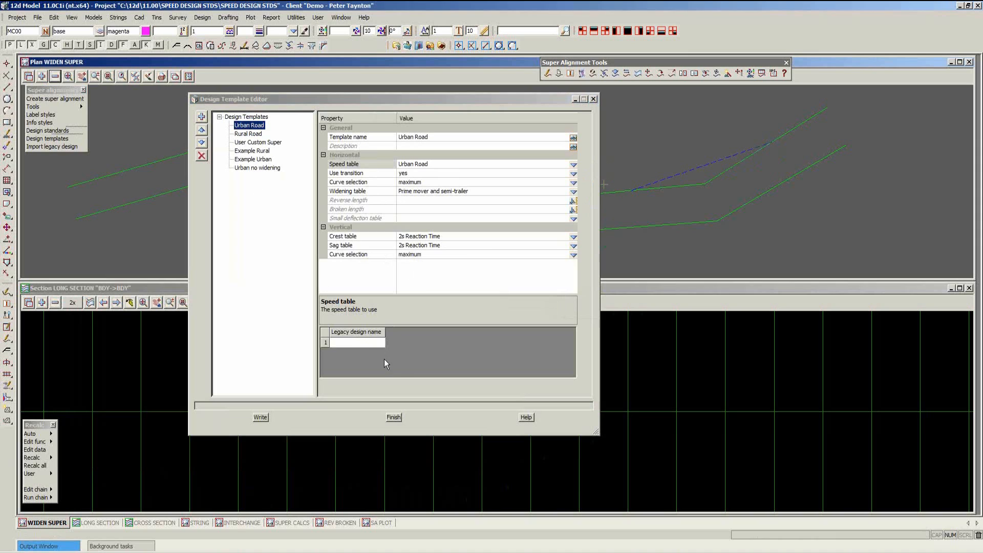
click(393, 417)
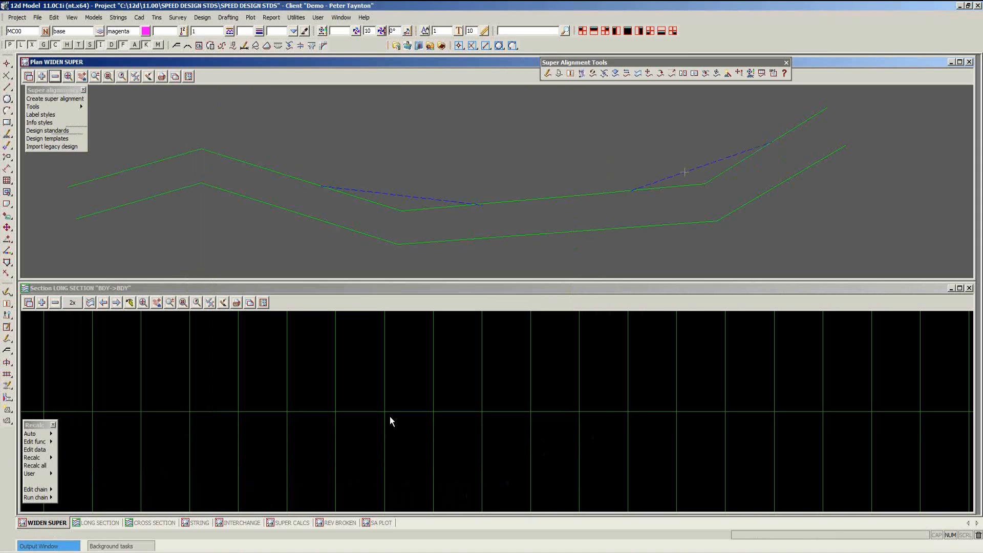
Start creating a super alignment and set its label style to HOR 1:1000 LHS
click(560, 76)
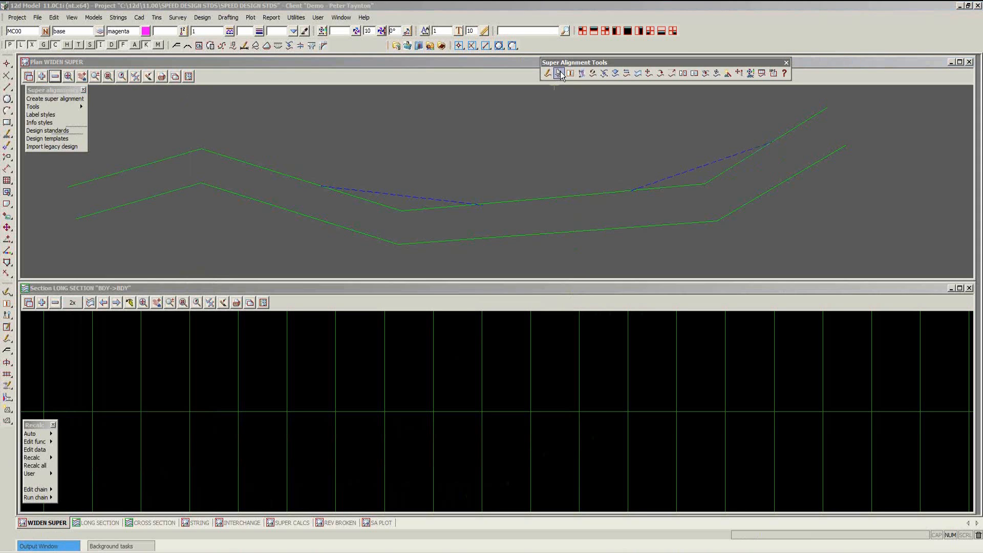
drag(659, 77, 460, 104)
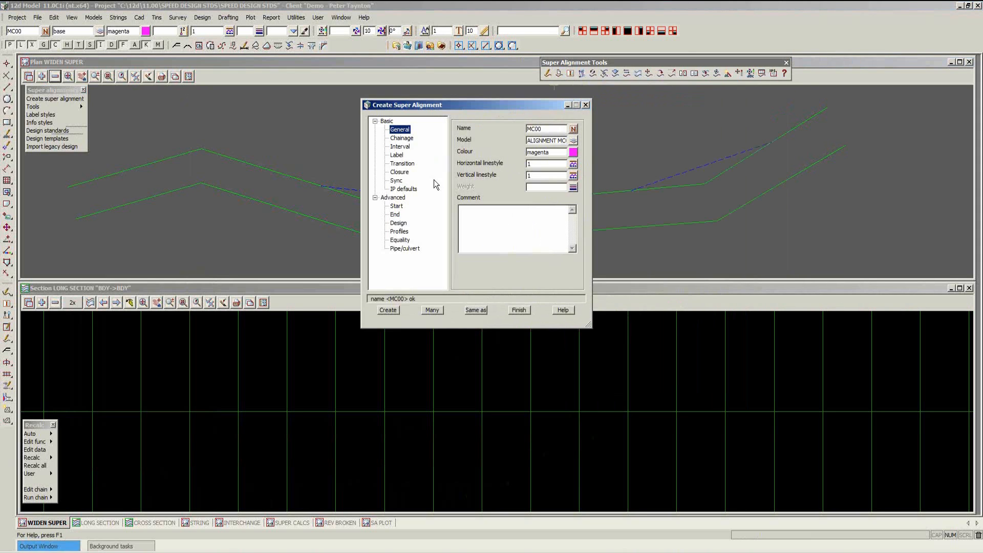
click(399, 155)
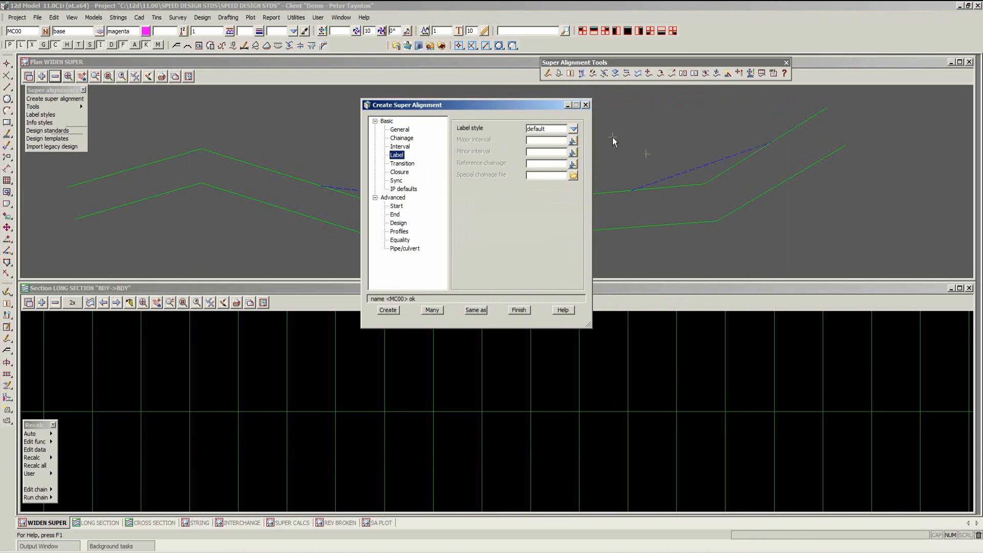
click(575, 128)
click(602, 220)
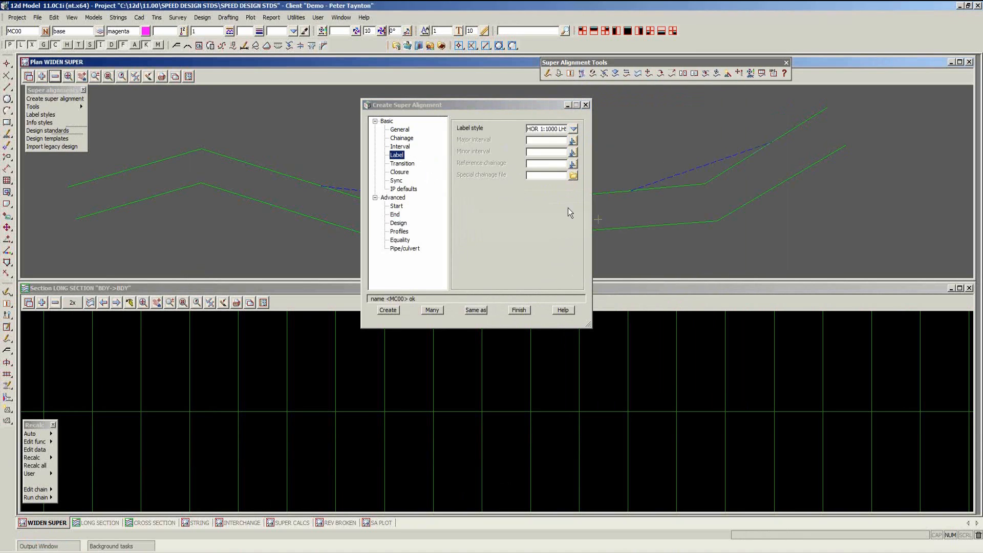
Set the default IP type to Curve speed for both the horizontal and the vertical IPs
click(404, 189)
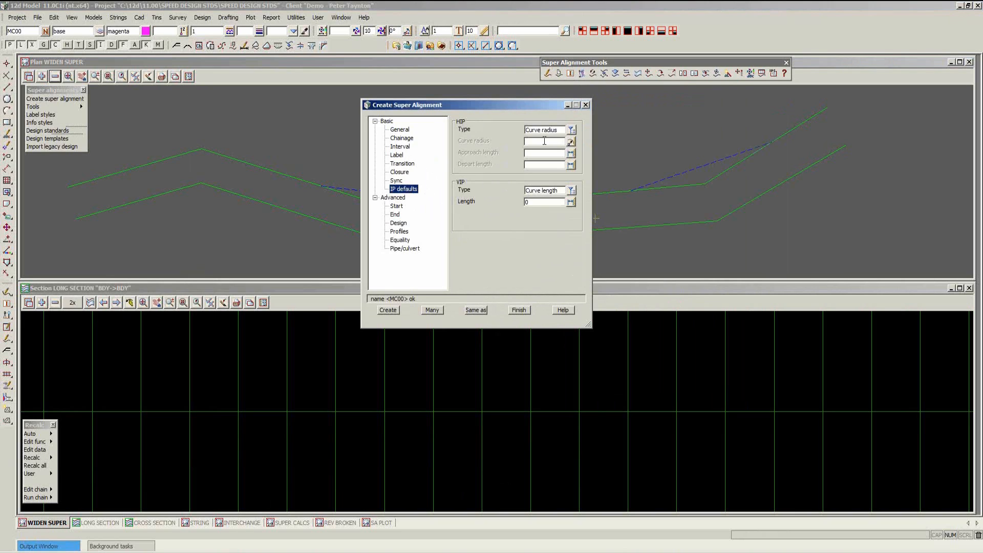
click(572, 130)
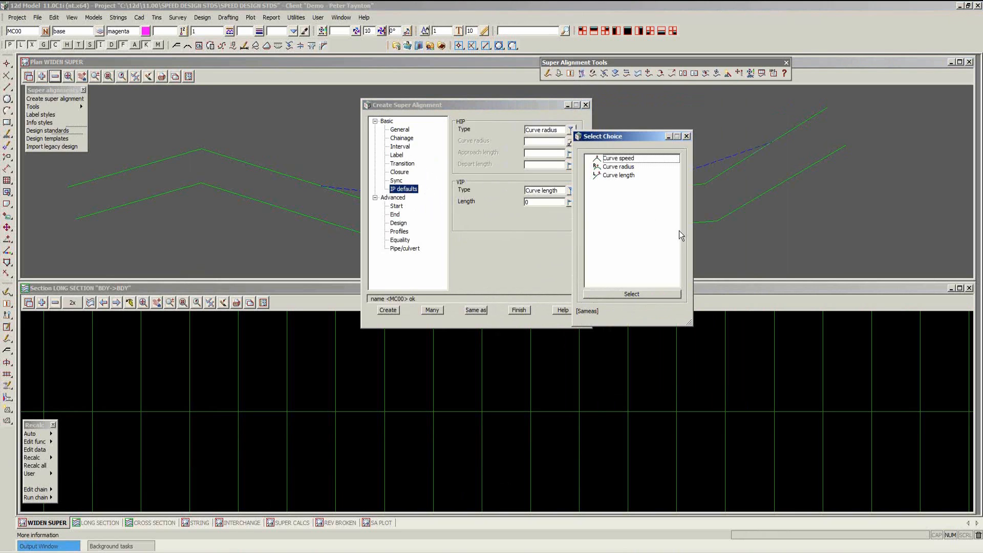
double_click(616, 158)
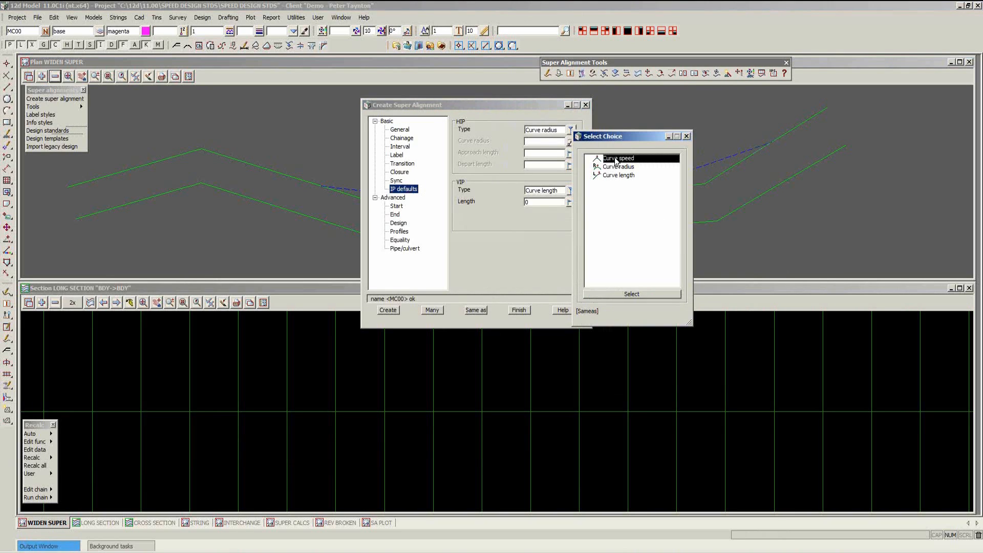
click(571, 190)
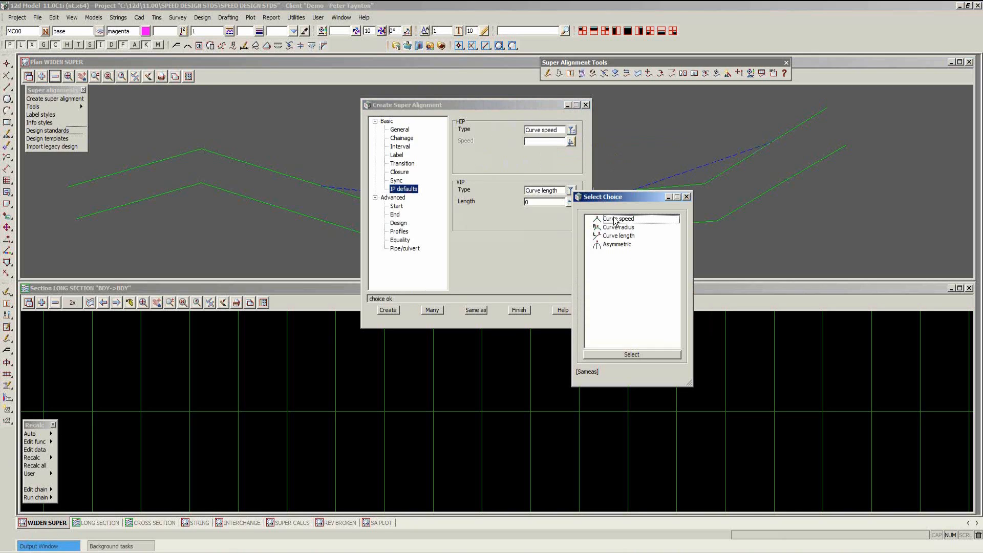
double_click(616, 220)
Enable the use of design standards for the alignment and assign the Rural Road design template
click(399, 223)
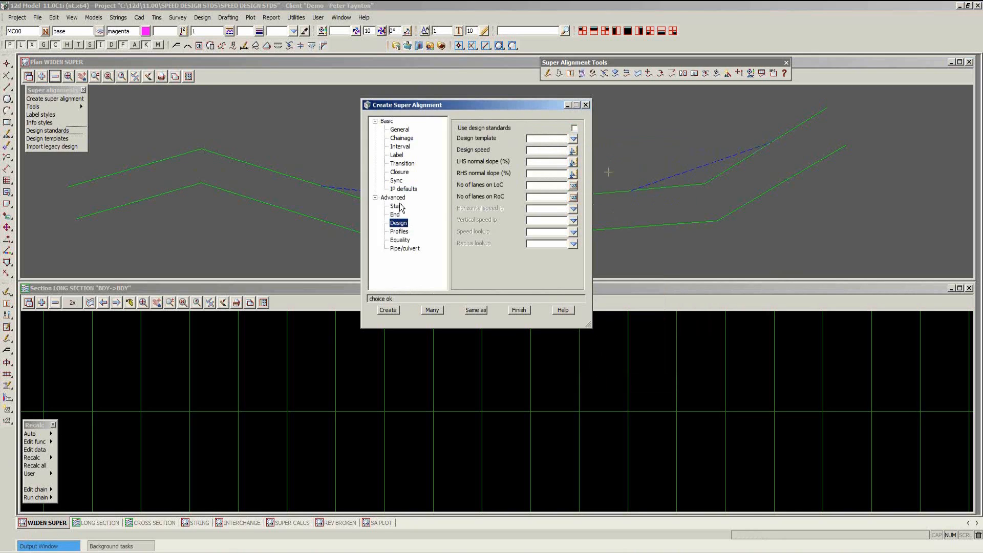
click(575, 128)
click(573, 139)
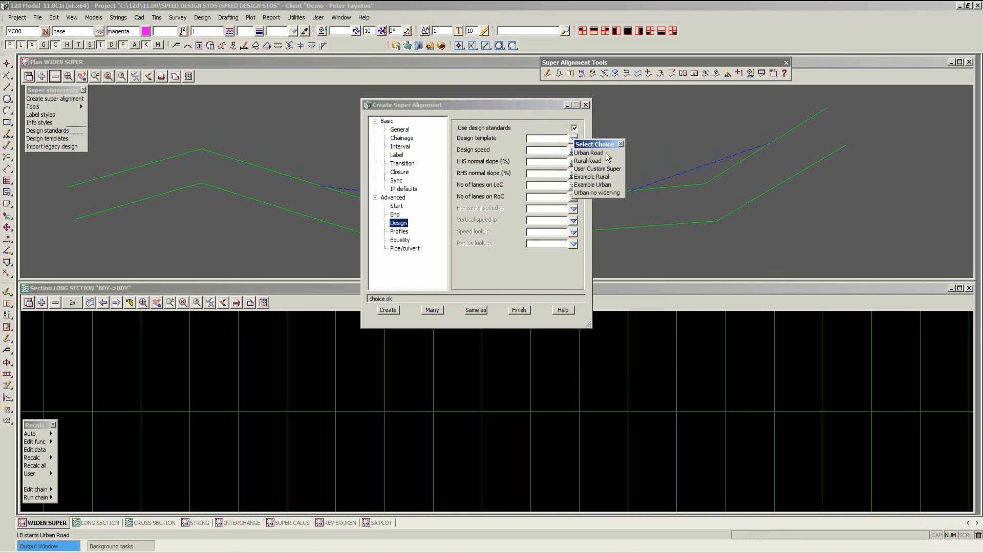
double_click(594, 161)
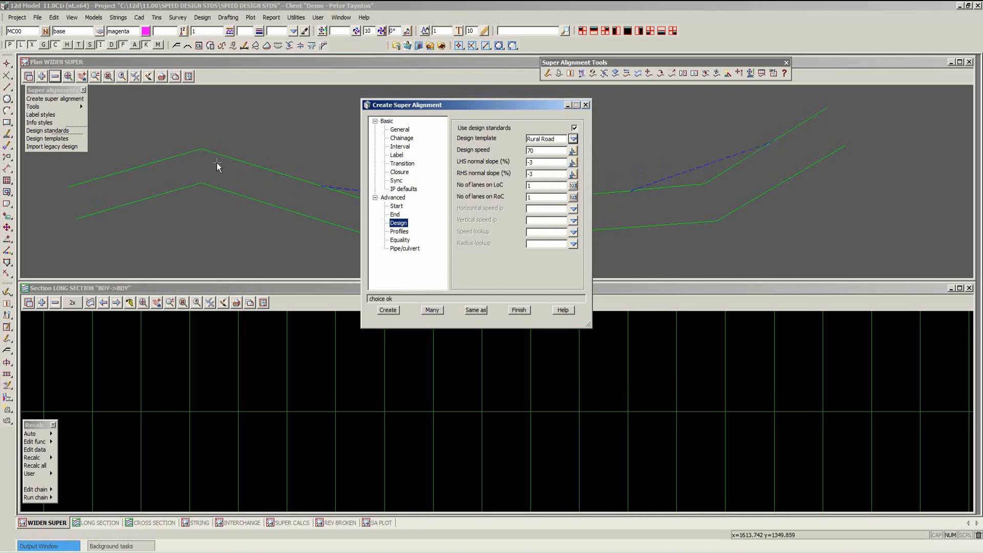
Set both the horizontal and the vertical speed IP options to minimum
click(574, 210)
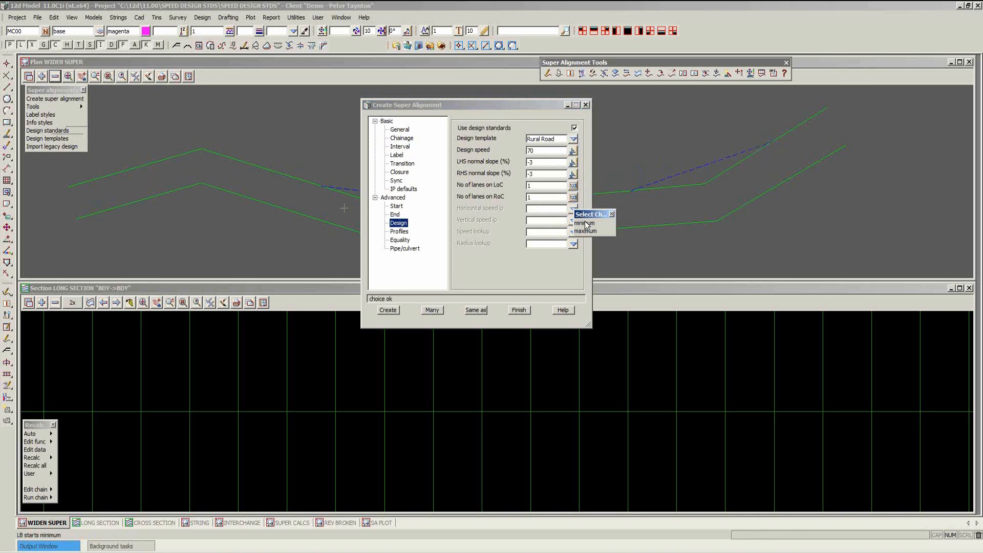
click(584, 223)
click(574, 220)
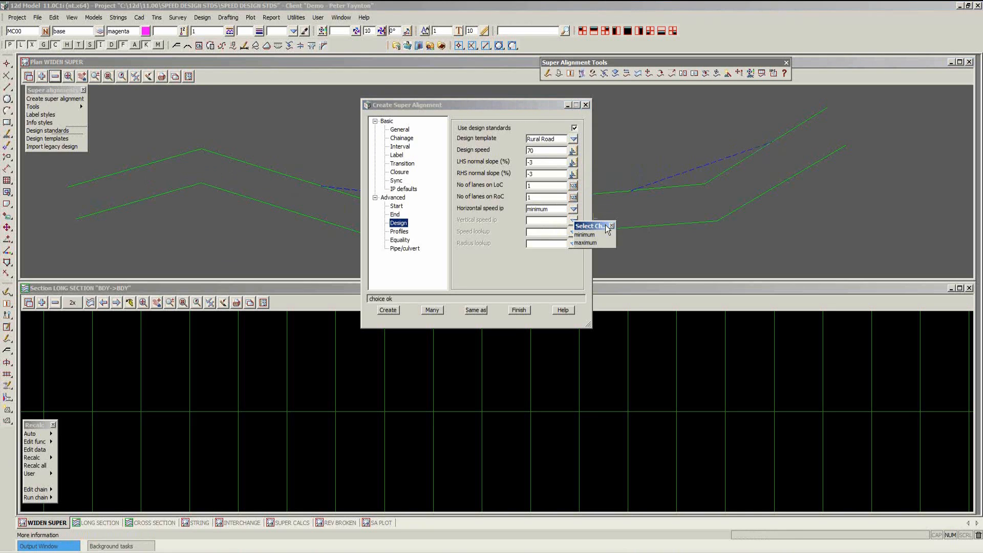
click(585, 235)
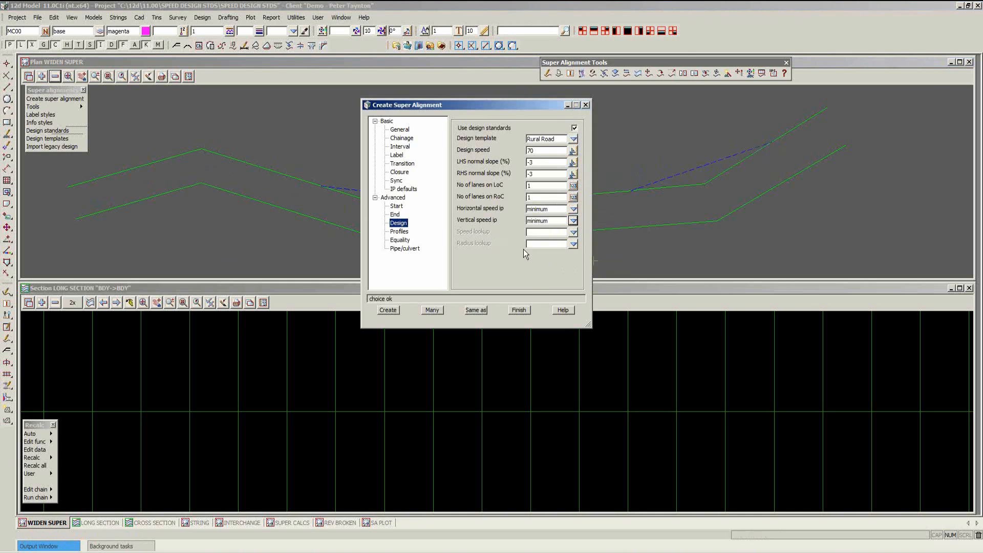
Set the speed and radius lookups to round up and create the super alignment
click(573, 231)
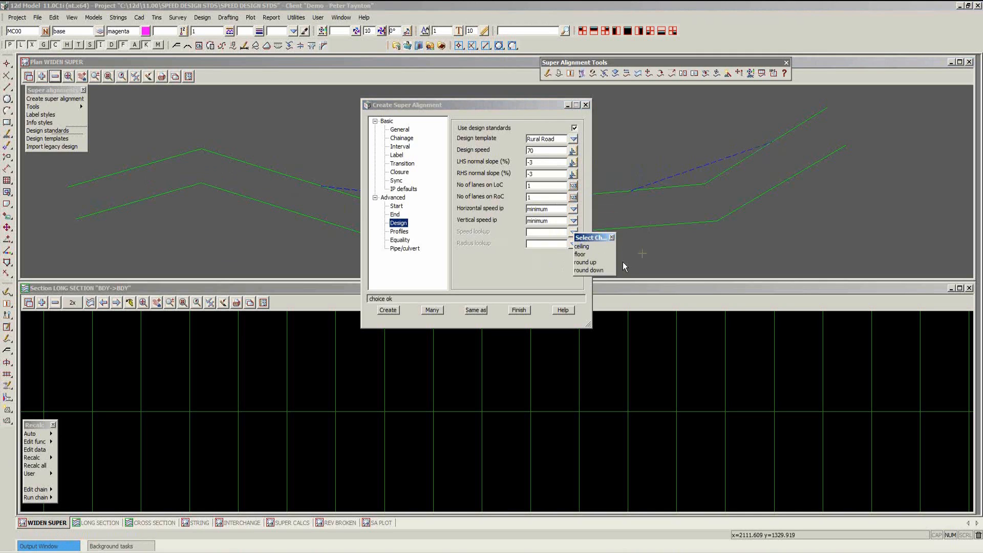
click(585, 262)
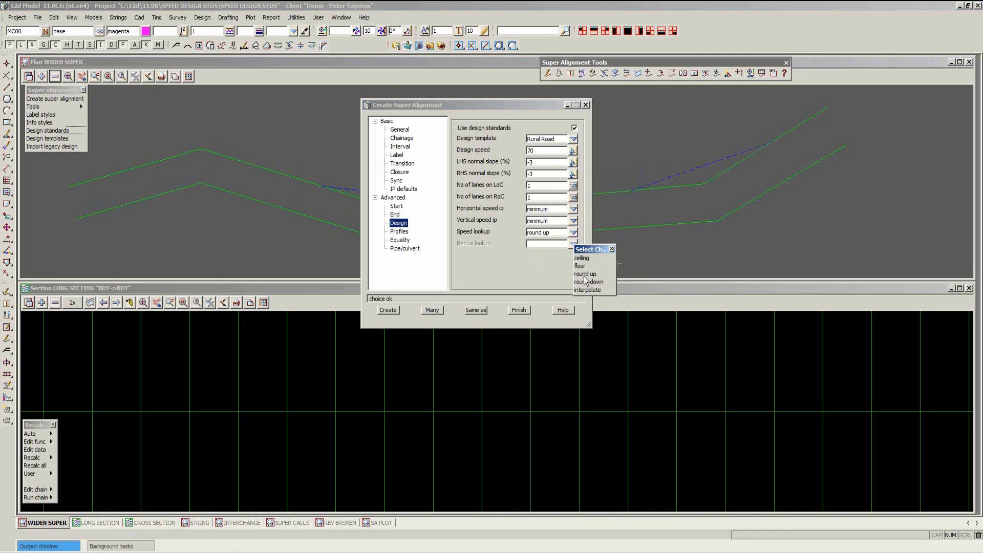
click(585, 274)
click(388, 310)
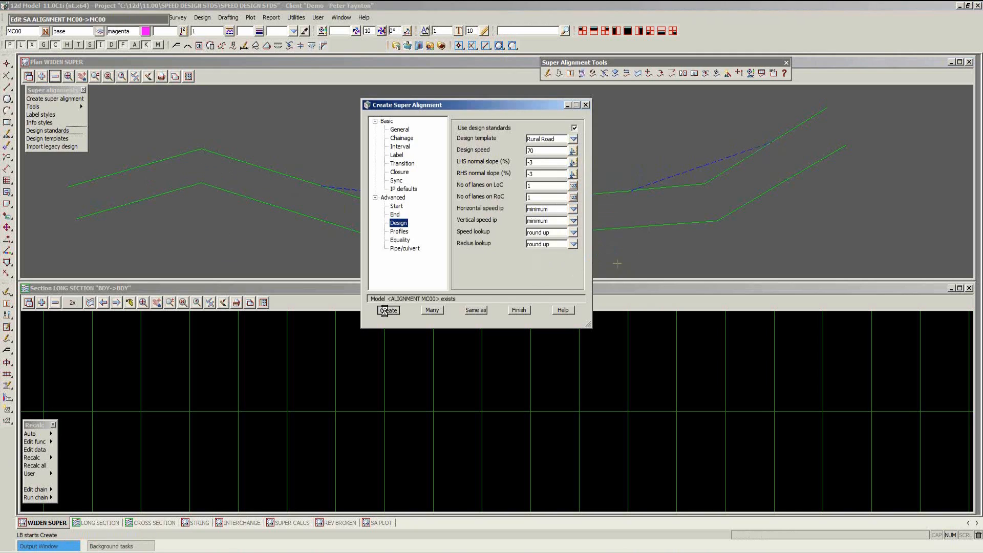
Place five horizontal IPs midway between the green boundary lines, at both ends and the three bends, and finish the IP placement
drag(147, 18, 137, 121)
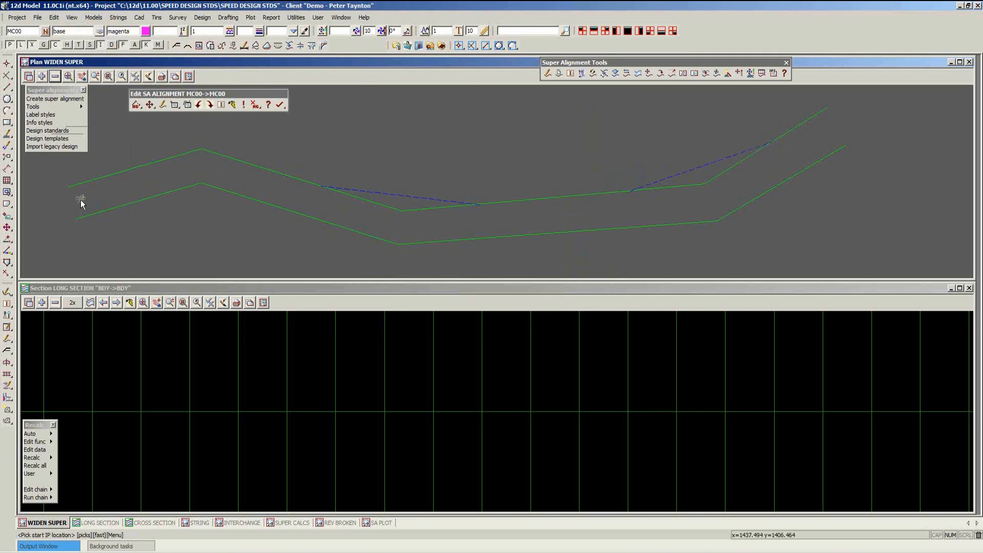
click(74, 203)
middle_click(74, 202)
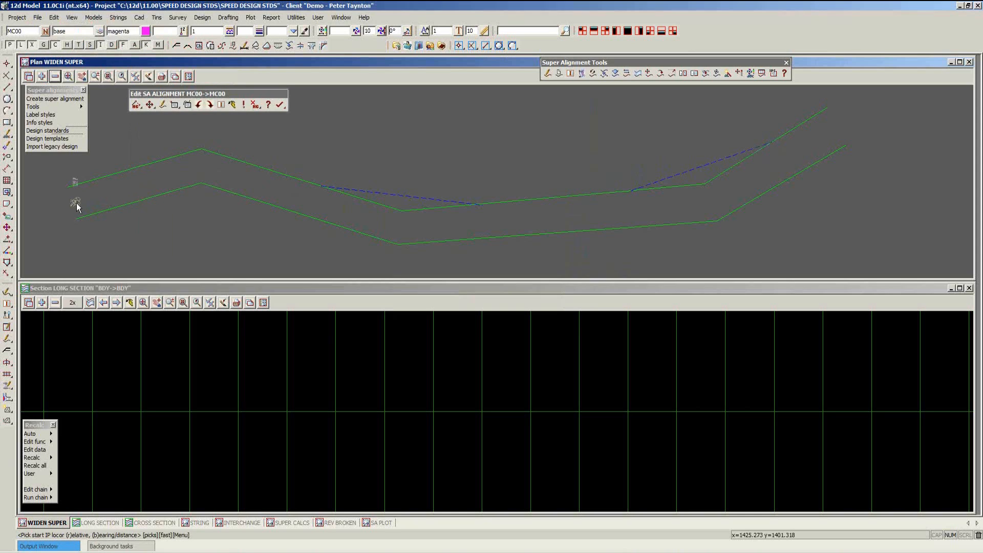
click(201, 165)
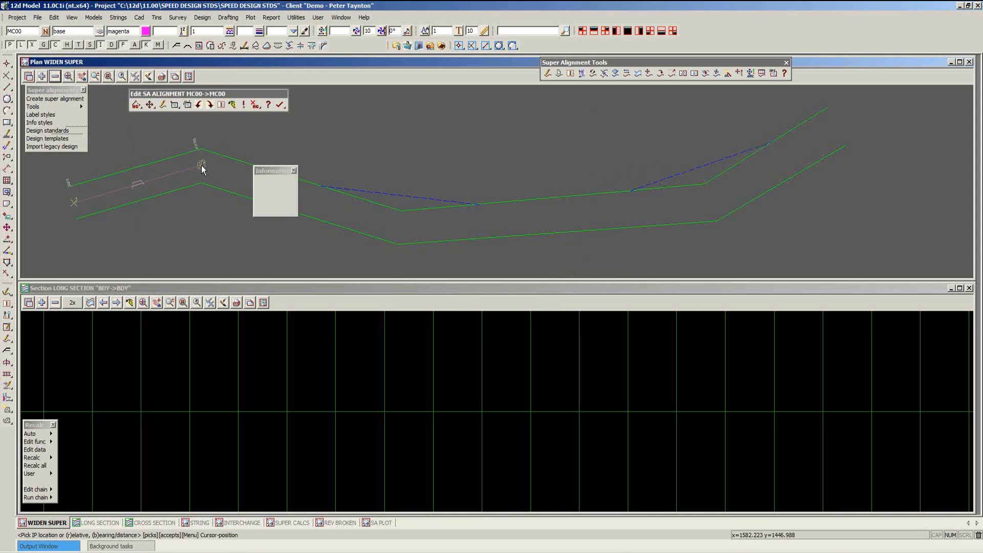
middle_click(201, 165)
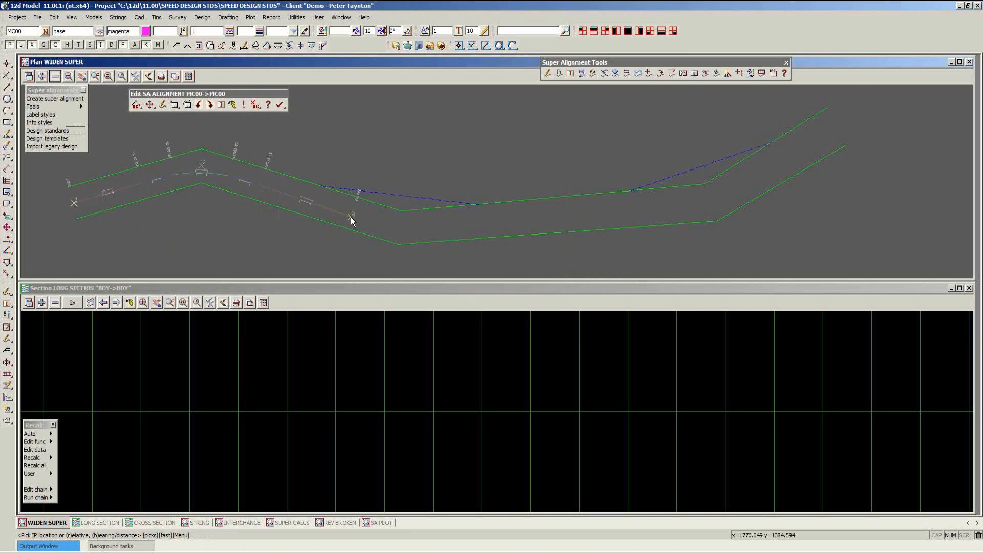
click(400, 230)
middle_click(401, 230)
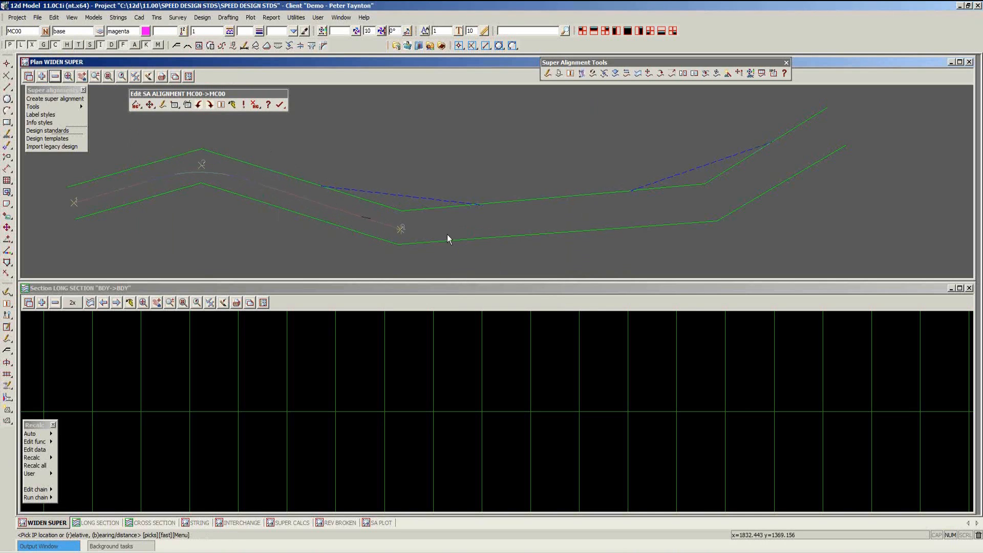
click(715, 202)
middle_click(715, 202)
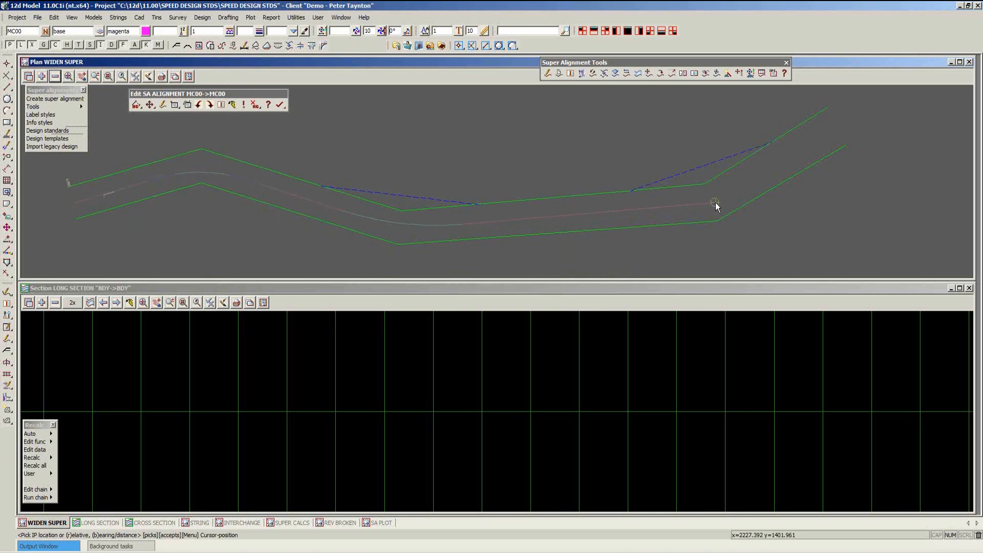
click(838, 127)
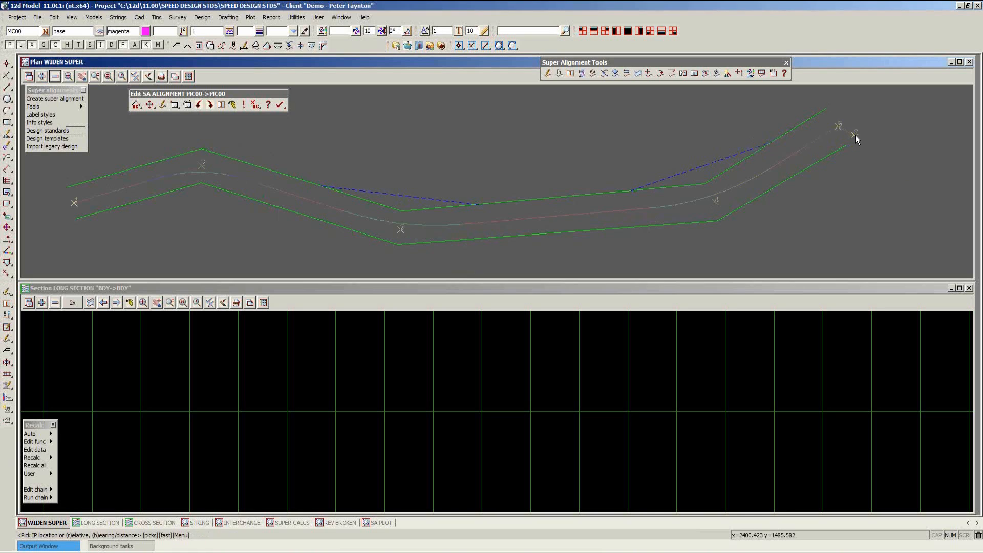
right_click(856, 134)
click(864, 236)
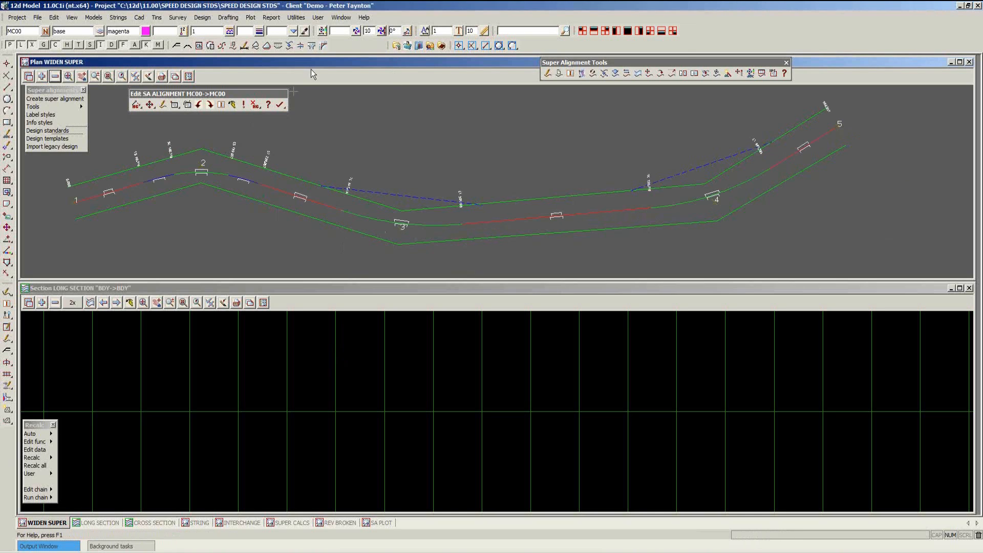
Profile the new MC00 alignment in the long section view
scroll(123, 166, up, 7)
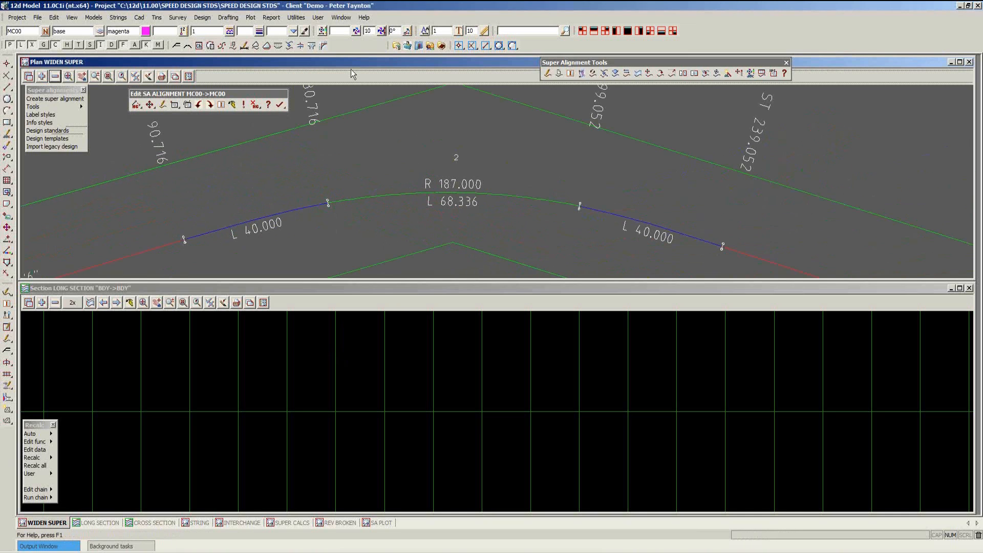
scroll(416, 264, down, 7)
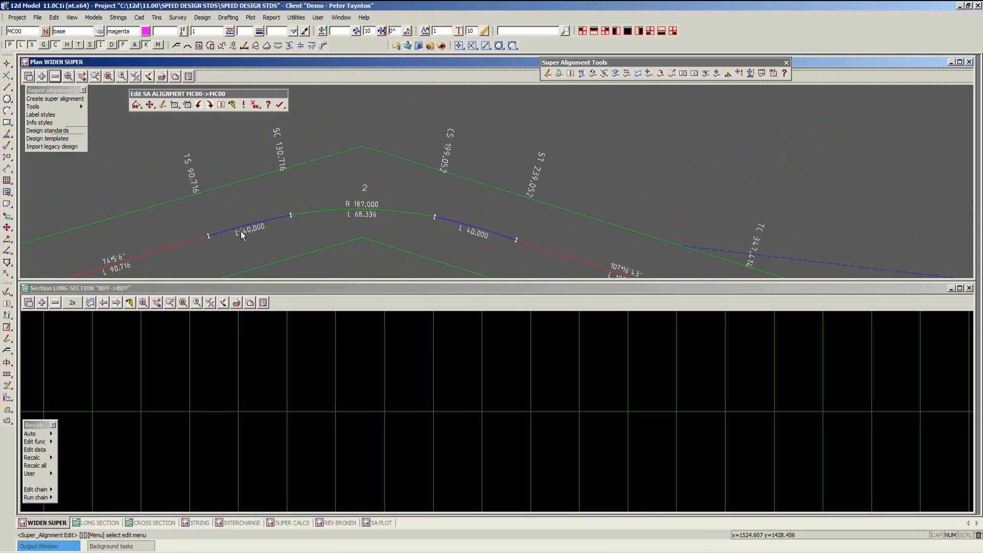
scroll(432, 253, up, 5)
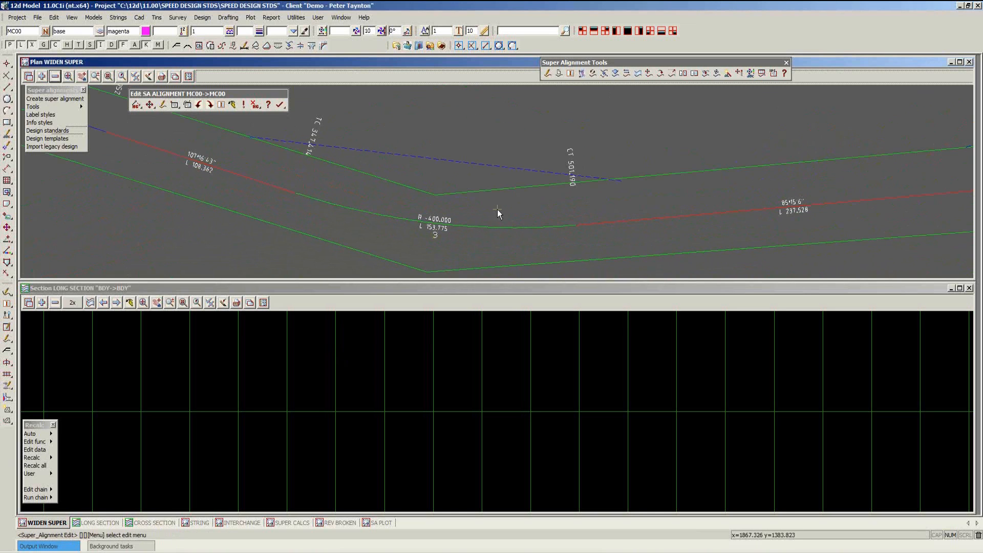
scroll(496, 210, down, 5)
scroll(494, 208, up, 1)
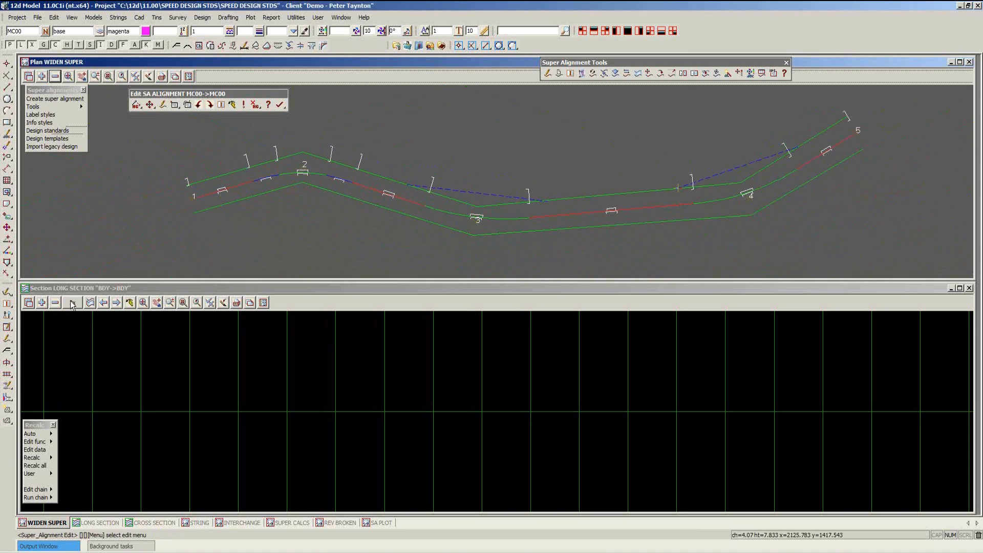
click(90, 303)
click(294, 174)
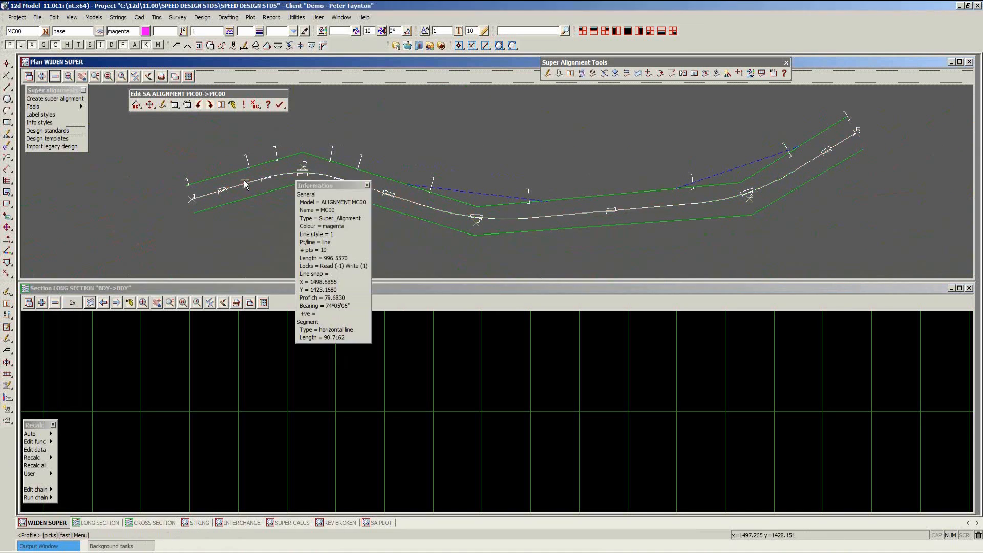
middle_click(296, 176)
click(331, 299)
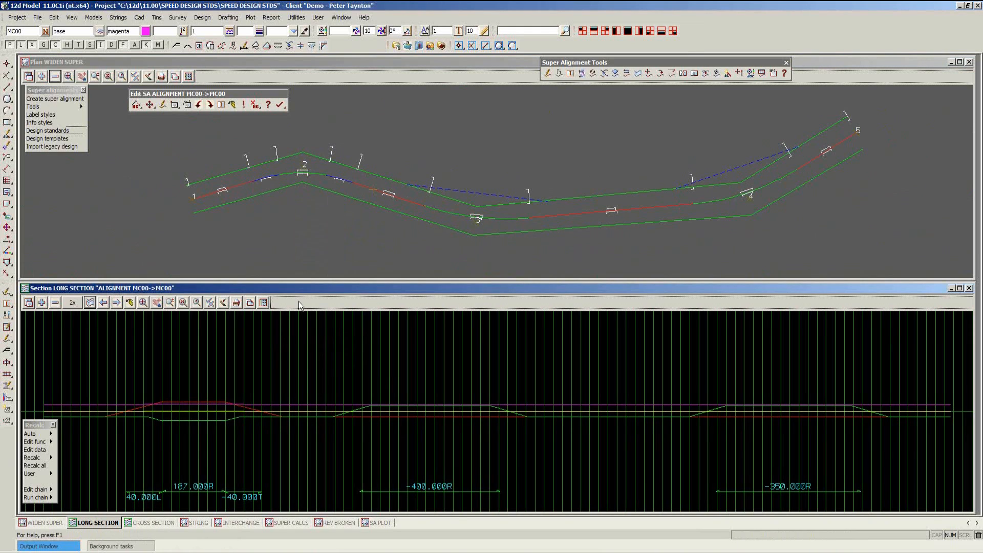
Examine the superelevation and widening lines along the three curves in the long section
scroll(171, 422, up, 5)
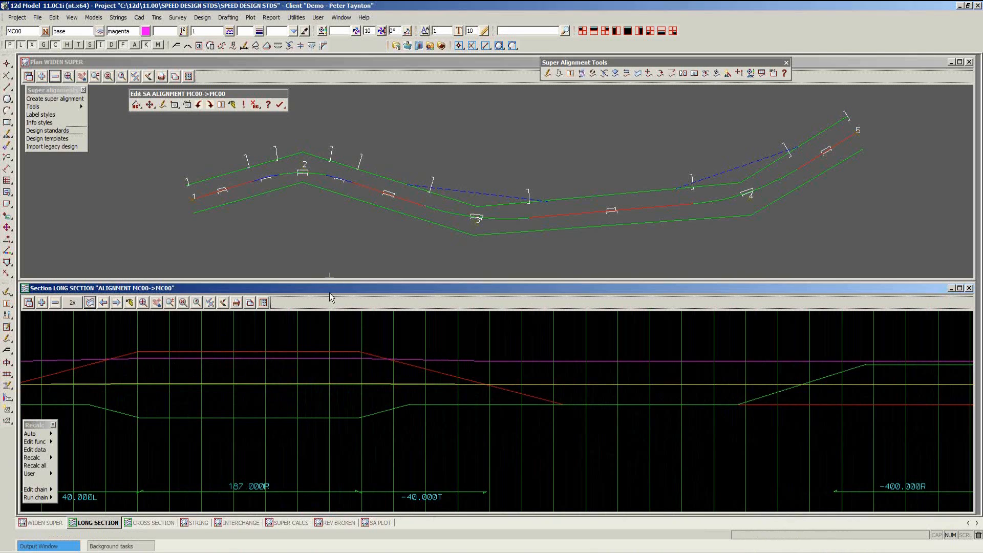
scroll(312, 420, down, 4)
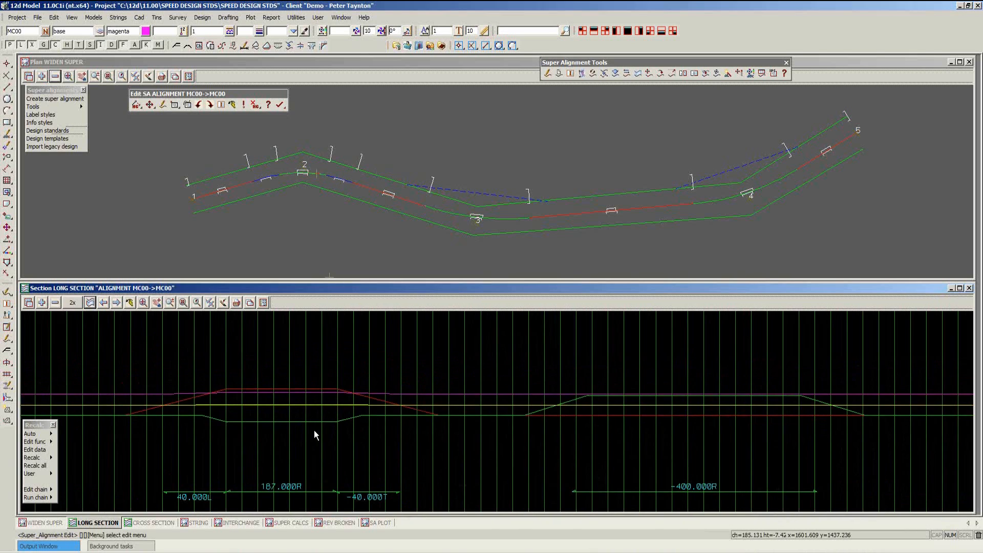
scroll(346, 374, up, 3)
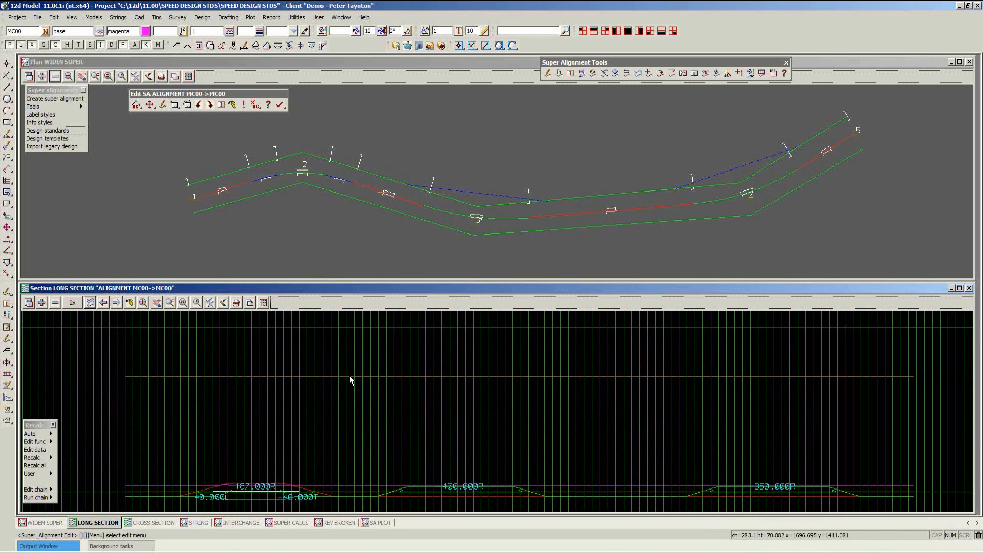
scroll(350, 380, up, 1)
scroll(350, 380, up, 3)
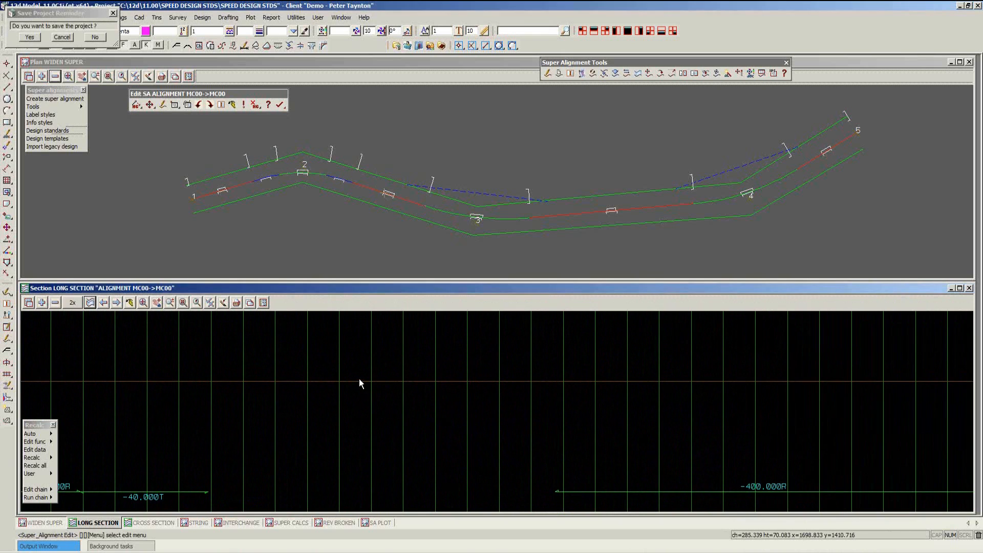
scroll(359, 379, down, 3)
scroll(359, 379, down, 2)
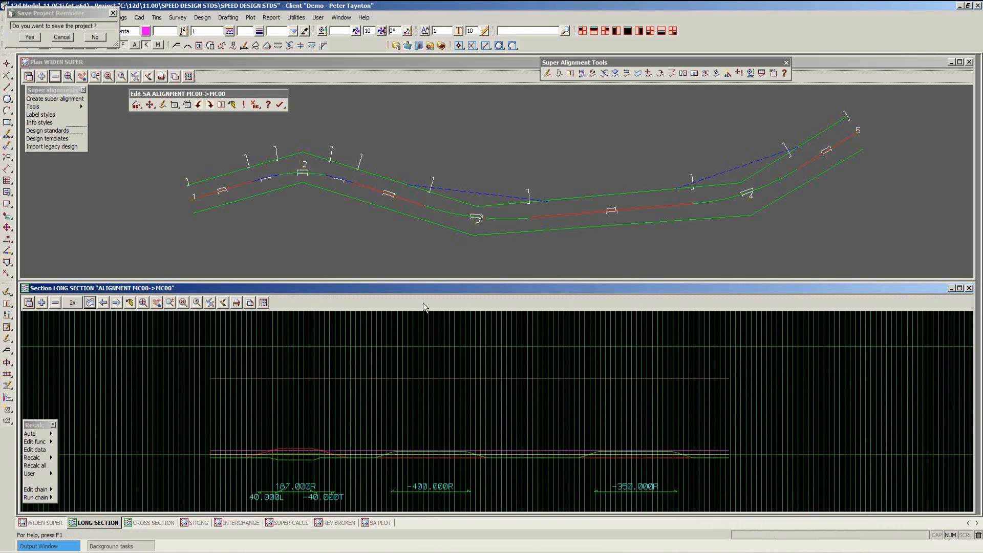
scroll(481, 469, up, 2)
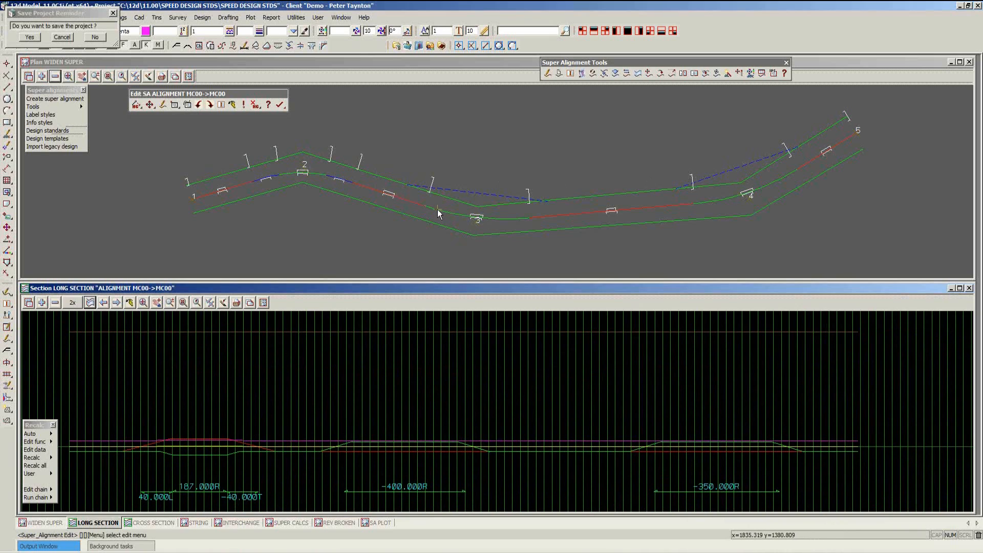
Try moving horizontal IP 3 along the corridor towards IP 4 and cancel the move
click(148, 104)
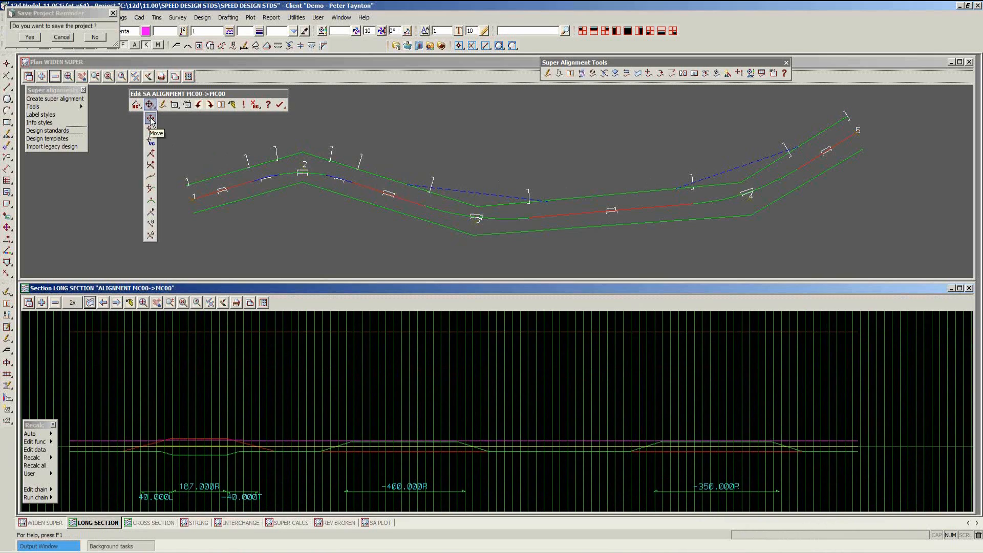
click(151, 119)
click(476, 222)
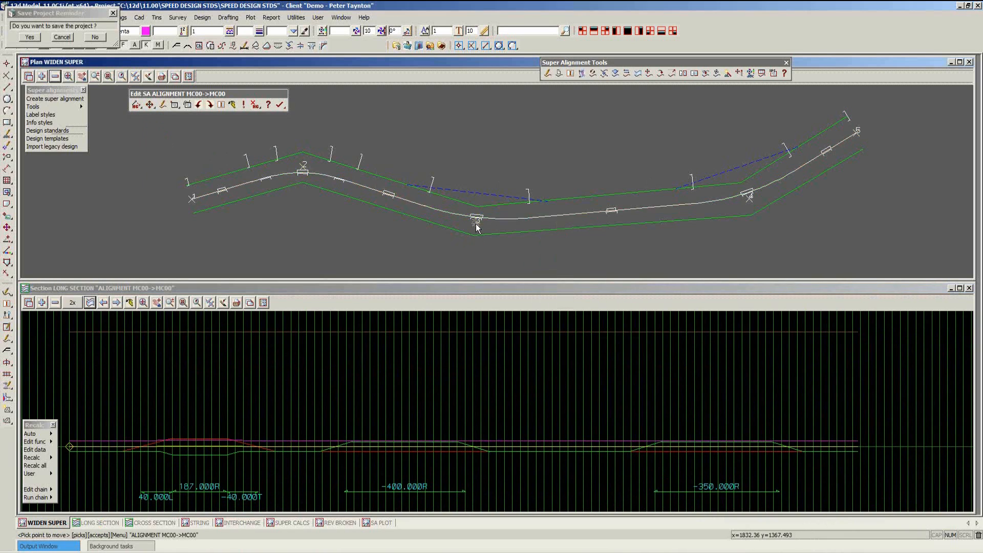
click(476, 224)
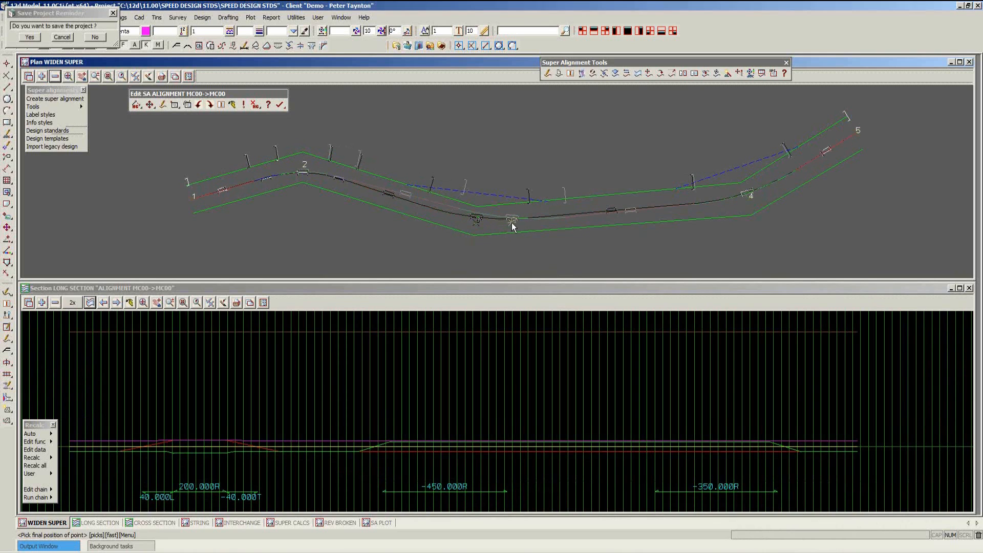
right_click(512, 223)
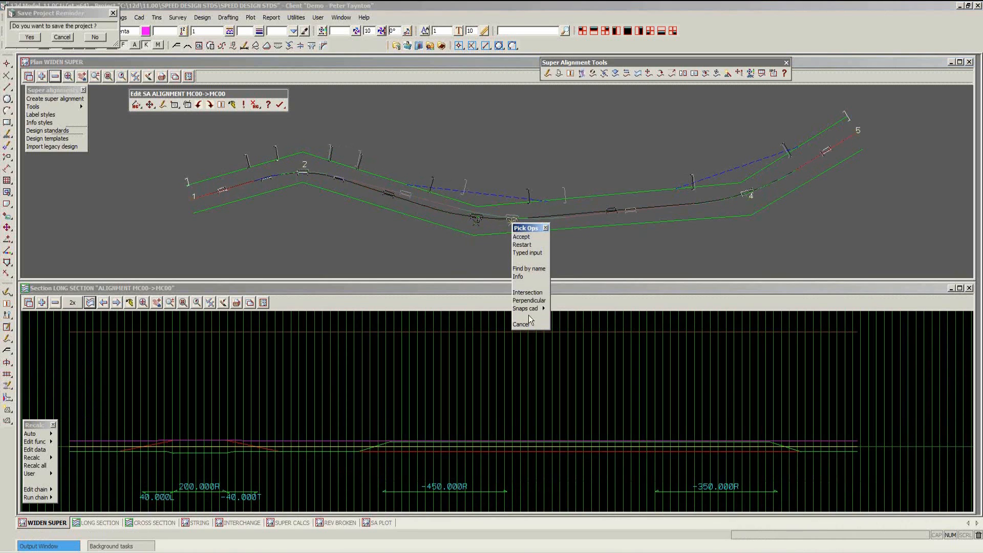
click(520, 324)
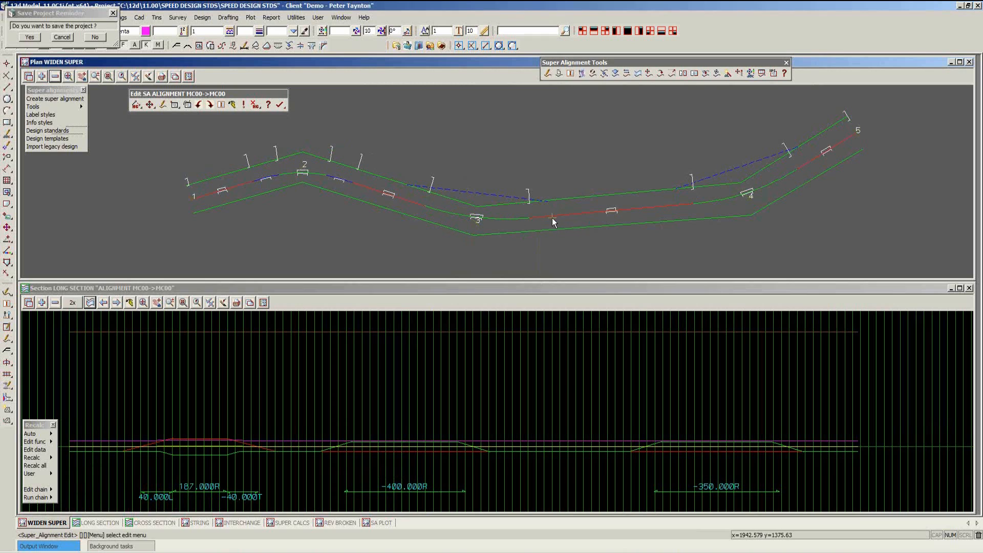
Open the parts of the MC00 alignment for editing and select the third horizontal IP
scroll(541, 216, up, 1)
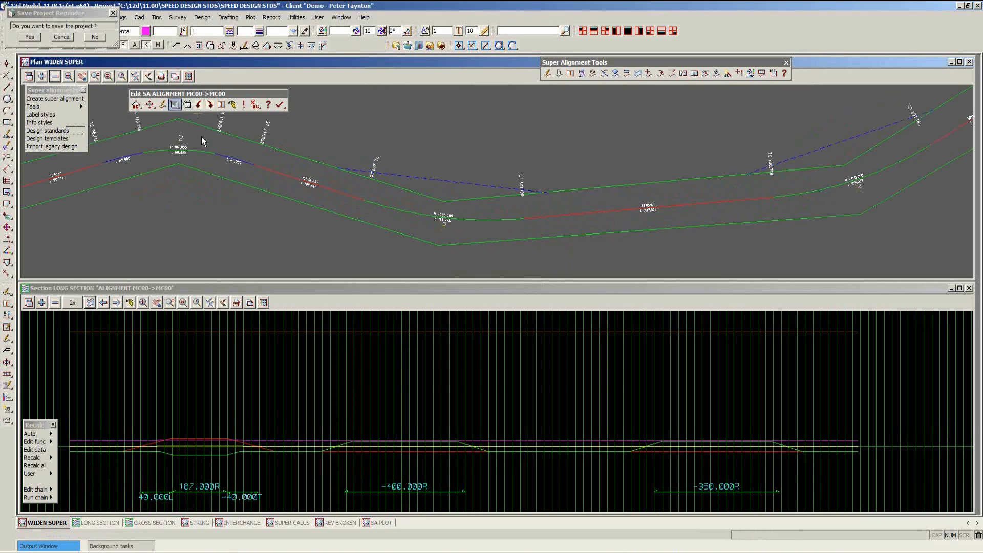
drag(365, 109, 821, 103)
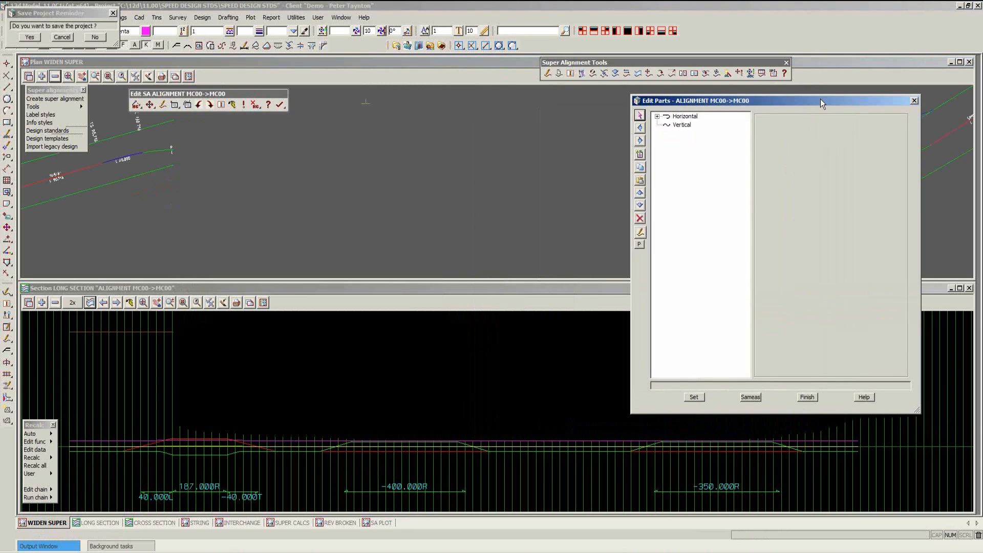
click(658, 116)
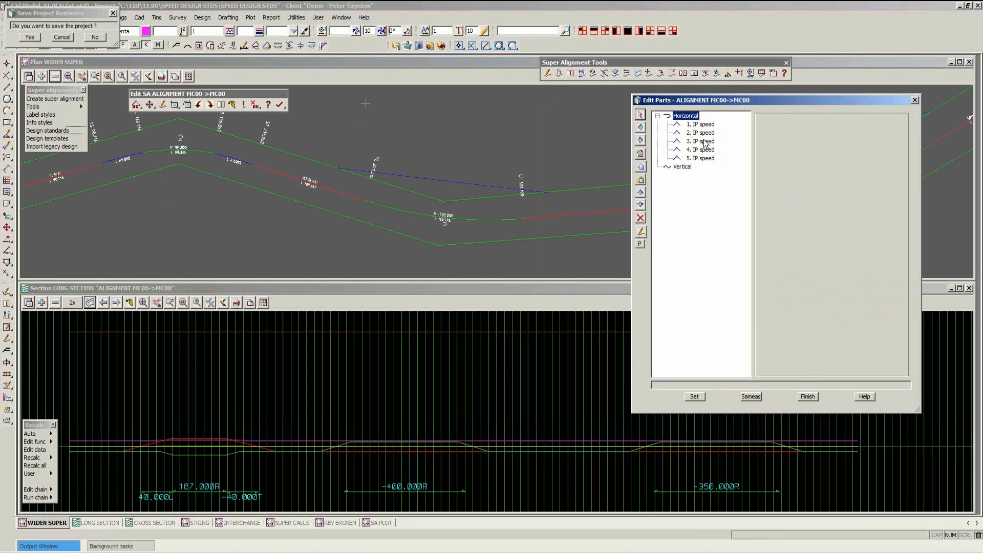
click(704, 141)
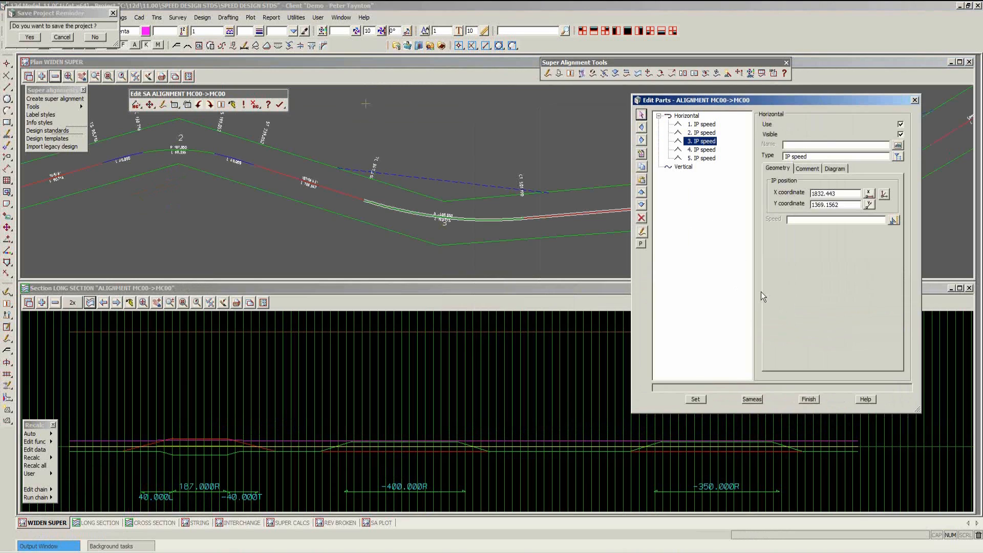
Set the third IP's speed to 80 and check the effect on the curve's superelevation in the long section
click(792, 220)
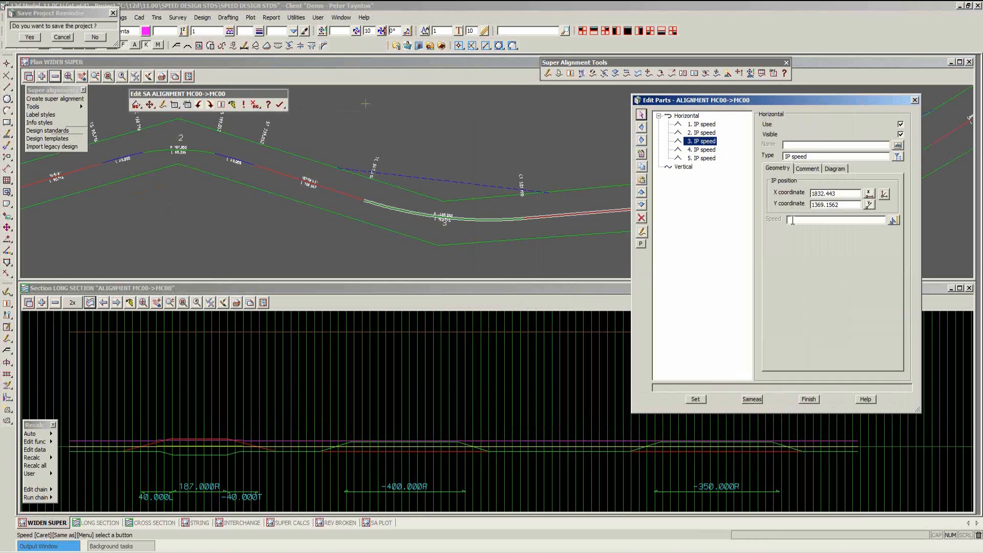
text(80)
click(695, 399)
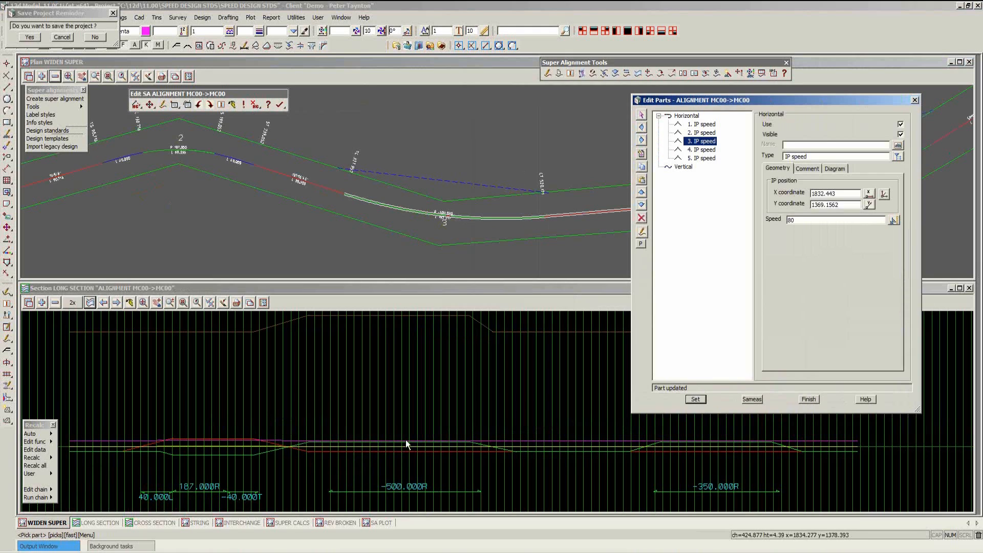
click(347, 302)
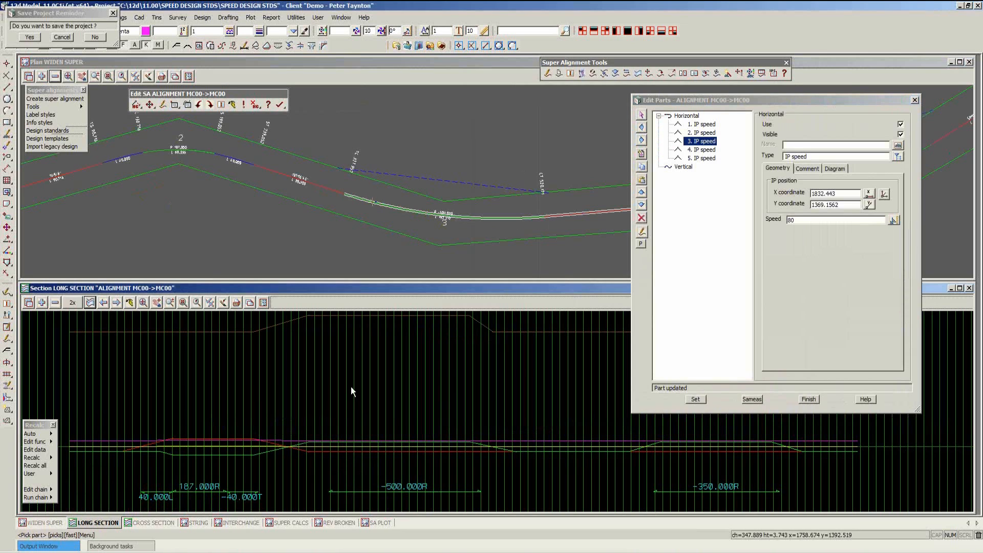
scroll(341, 380, up, 3)
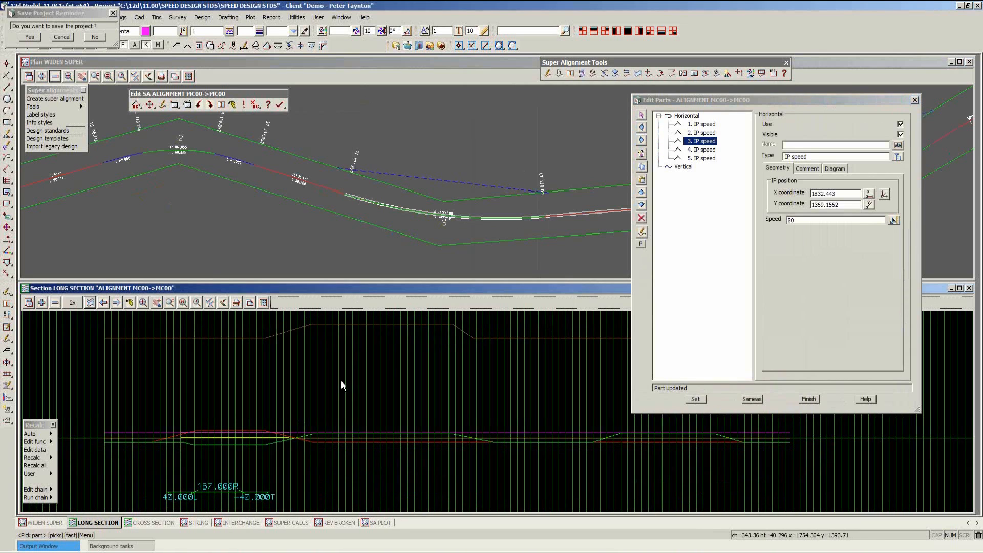
scroll(345, 353, down, 2)
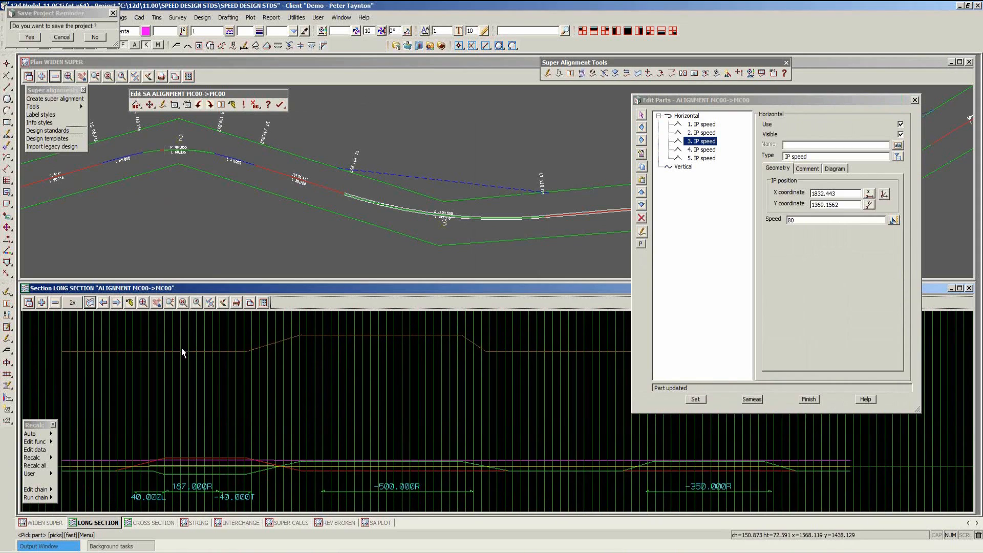
Clear the third IP's speed value and update the part
click(800, 220)
key(BackSpace)
key(BackSpace)
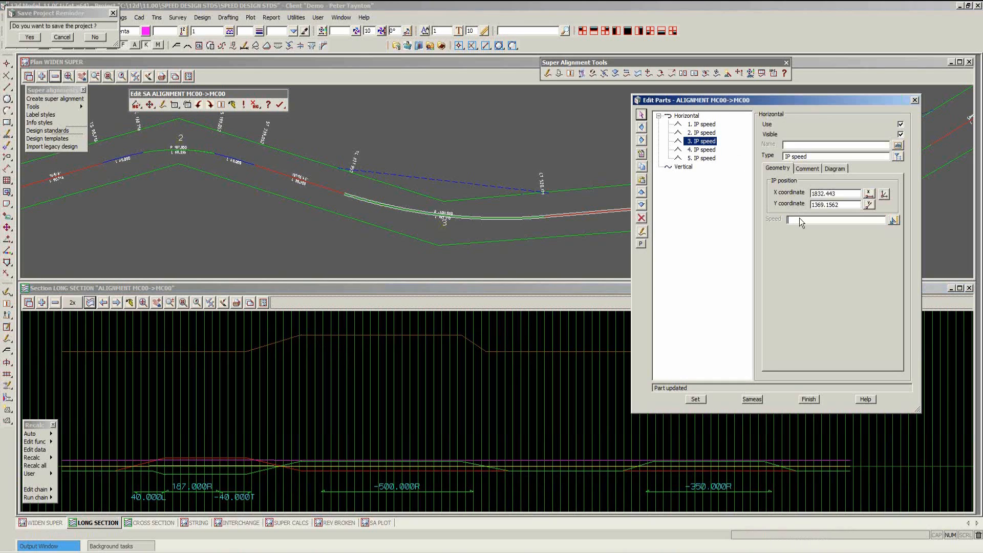
click(692, 399)
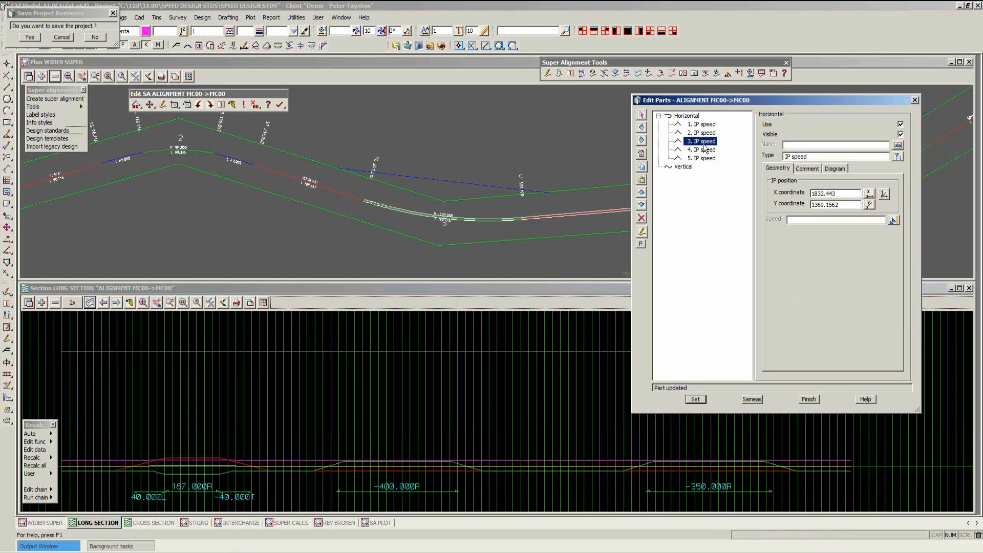
Change the third horizontal IP's type to IP radius
click(898, 155)
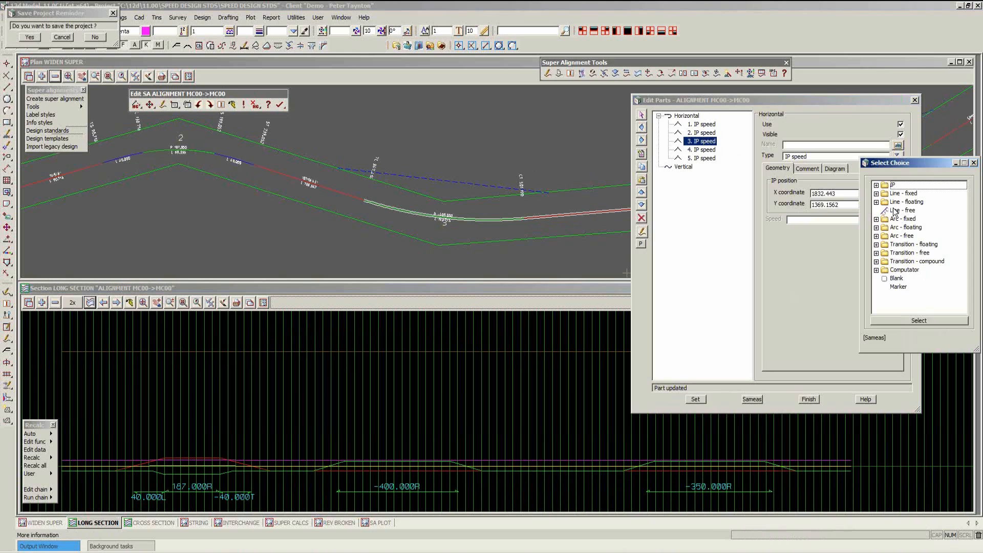
click(876, 185)
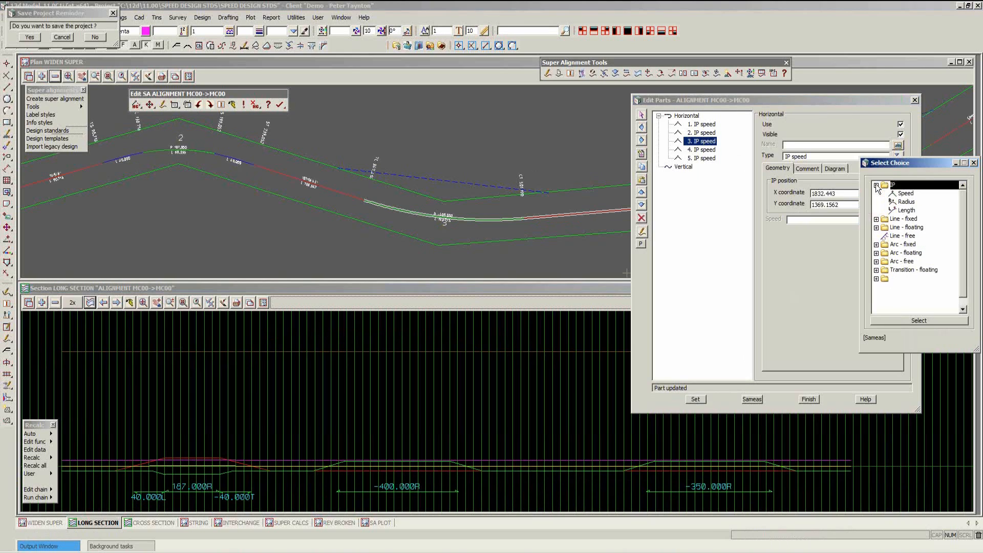
double_click(906, 202)
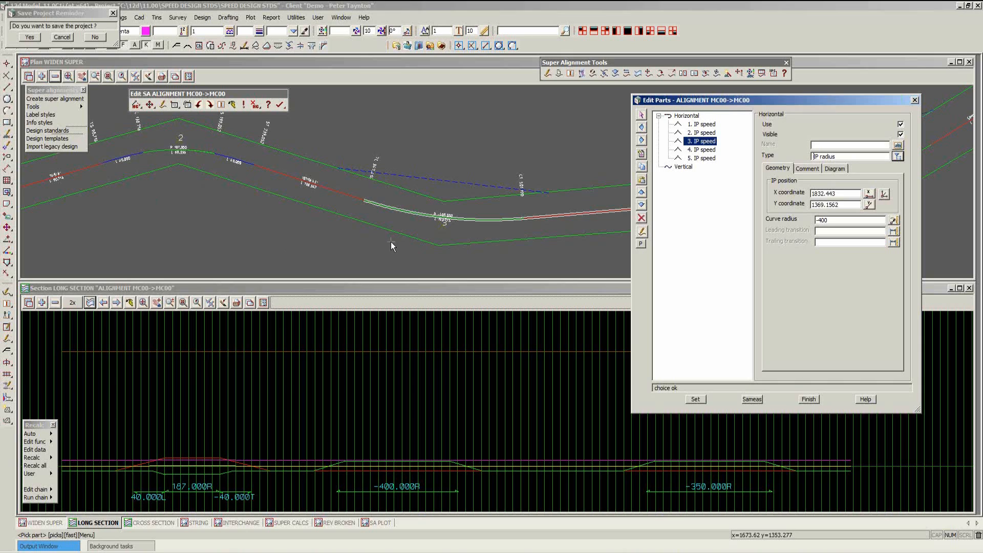
Set the third IP's curve radius to 150 and update the part
click(894, 222)
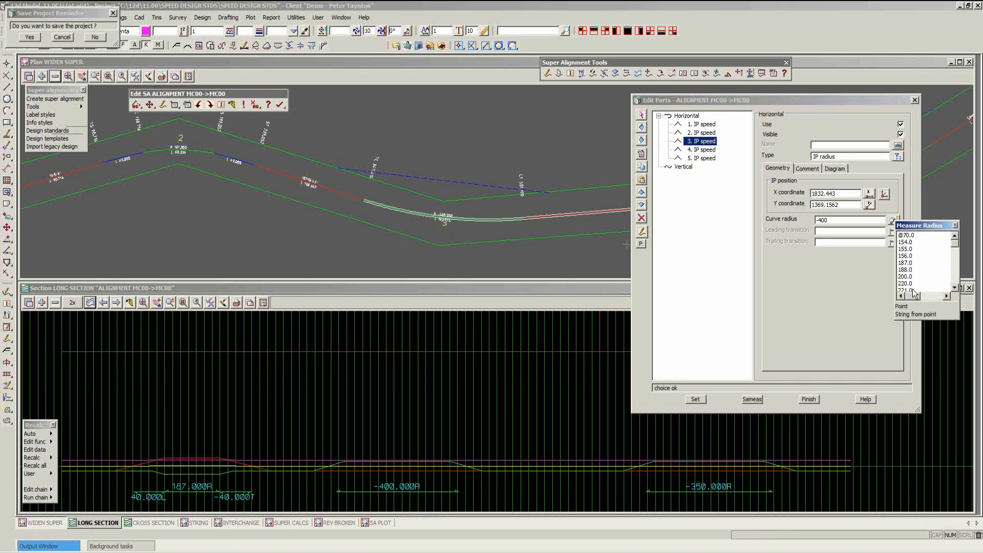
click(906, 242)
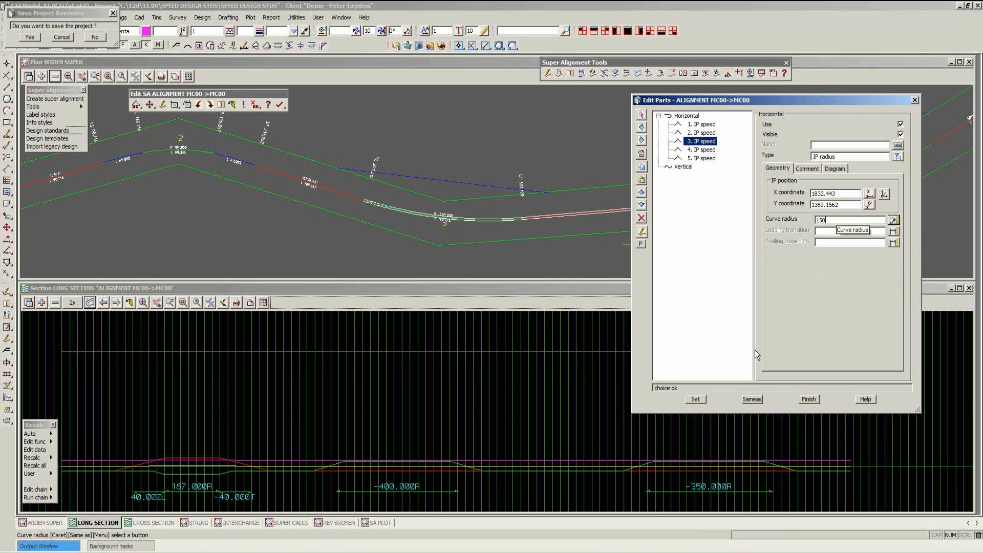
click(696, 399)
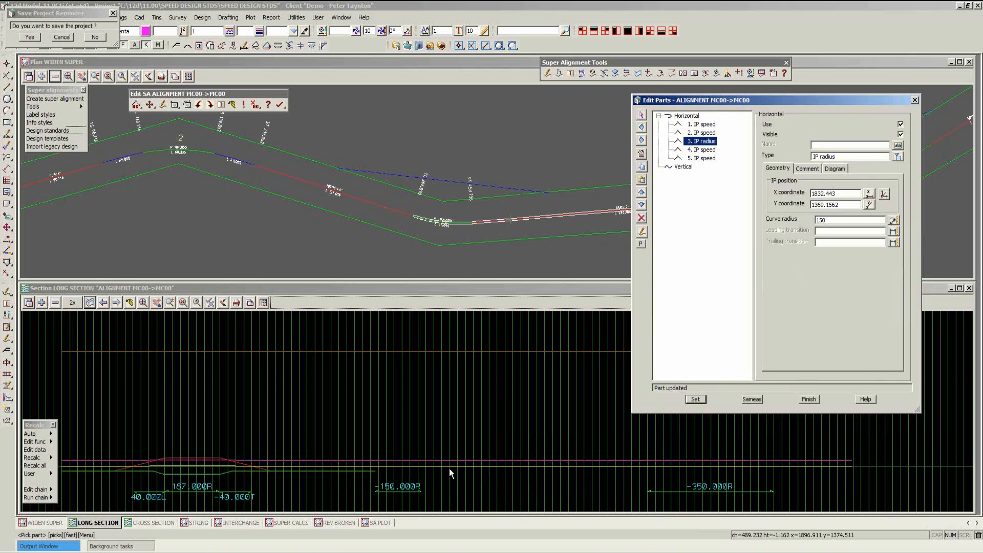
Set the third IP's curve radius to 400 from the list of design radii, update the part and finish editing
click(893, 220)
click(955, 270)
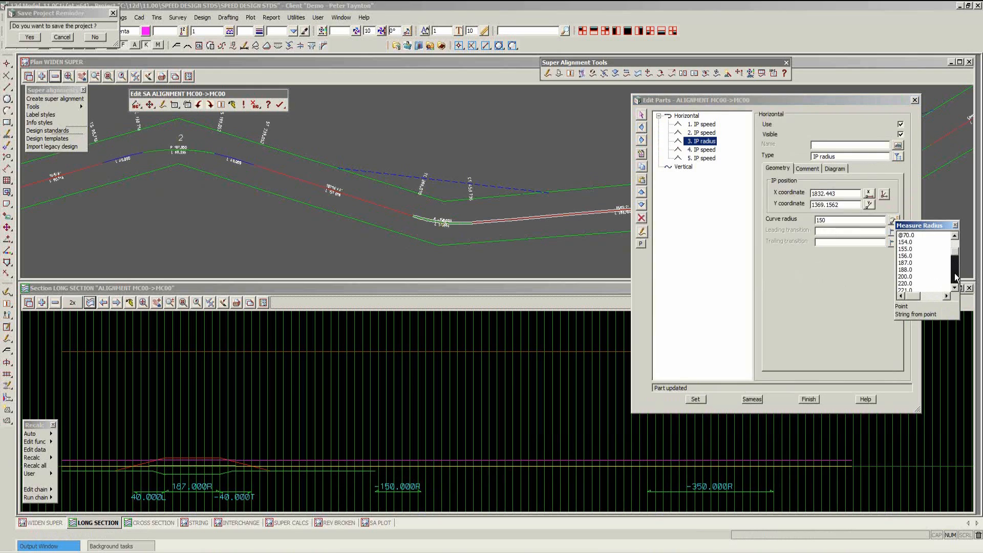
click(955, 270)
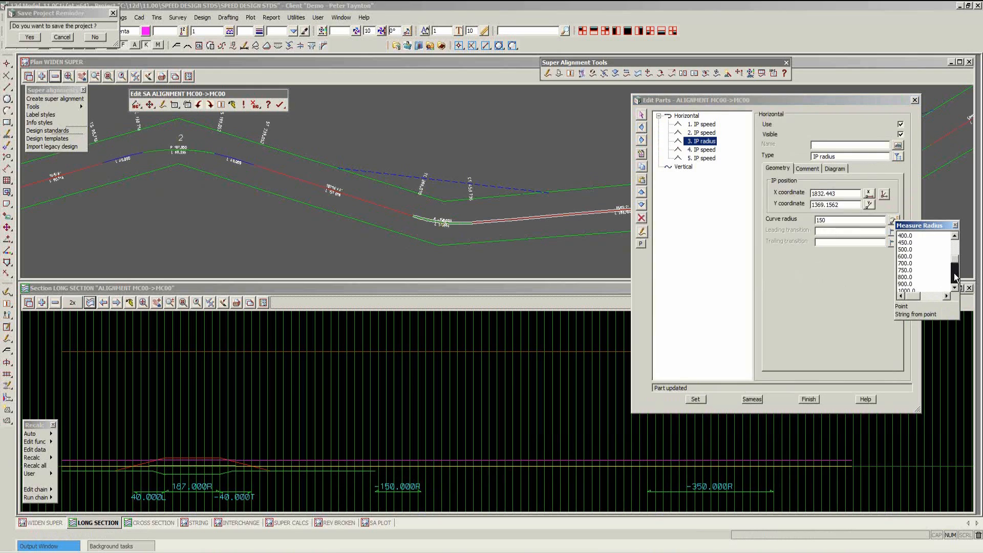
click(905, 235)
click(697, 399)
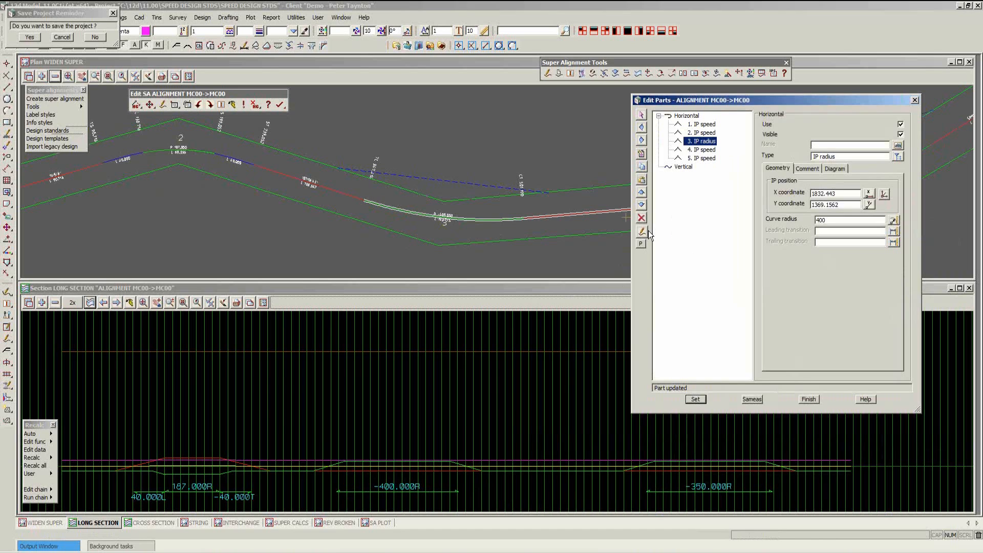
click(810, 399)
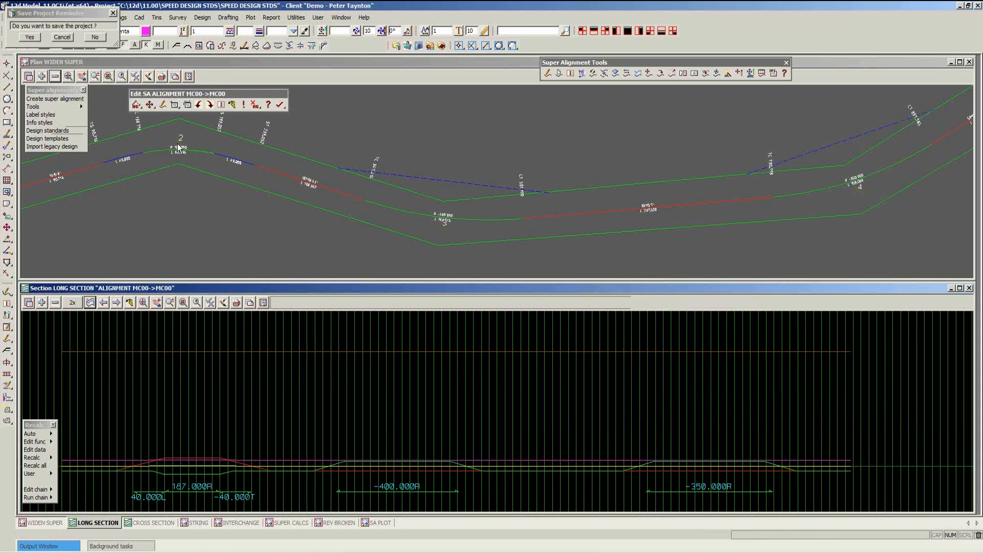
Place four vertical IPs in the long section, the last three at about chainages 295, 630 and 834, and quit editing the alignment
click(136, 104)
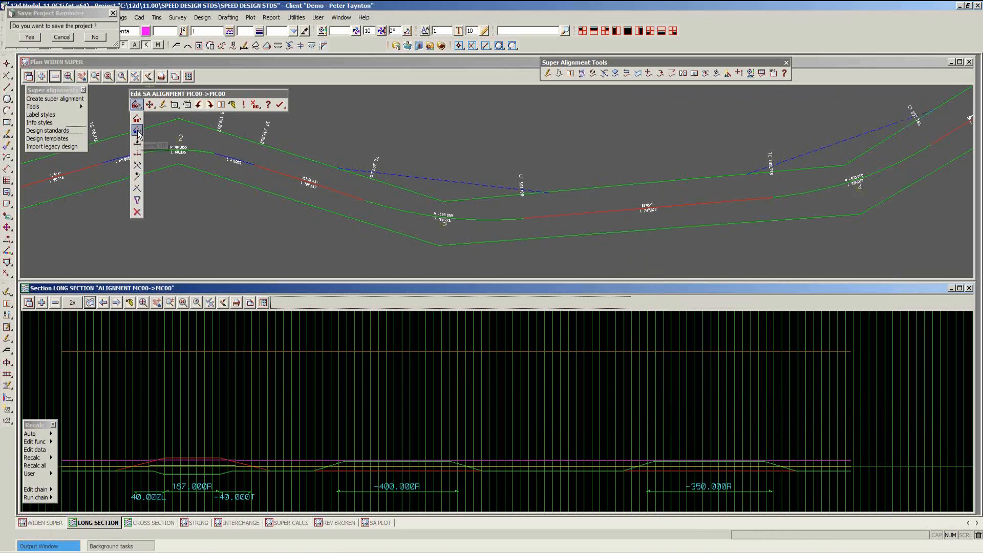
click(138, 131)
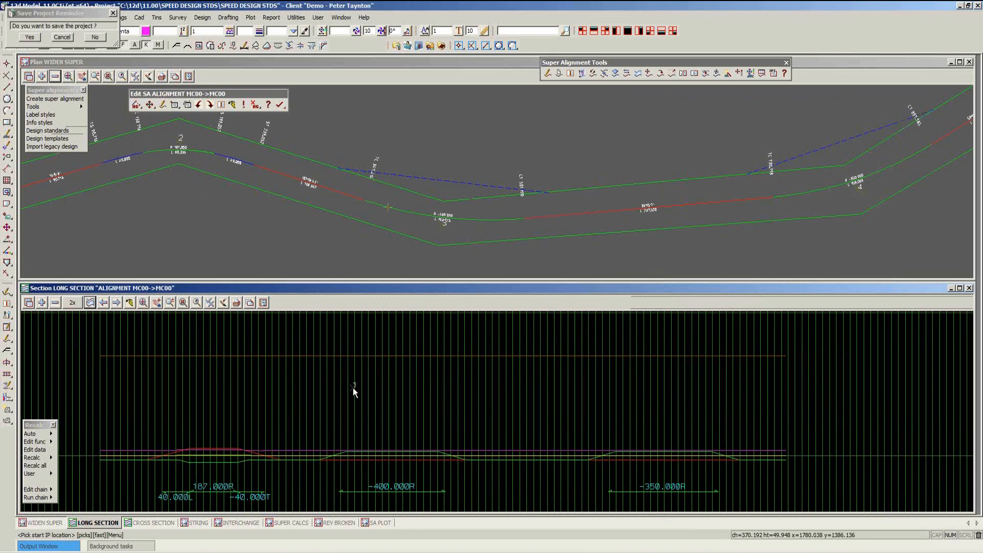
click(353, 389)
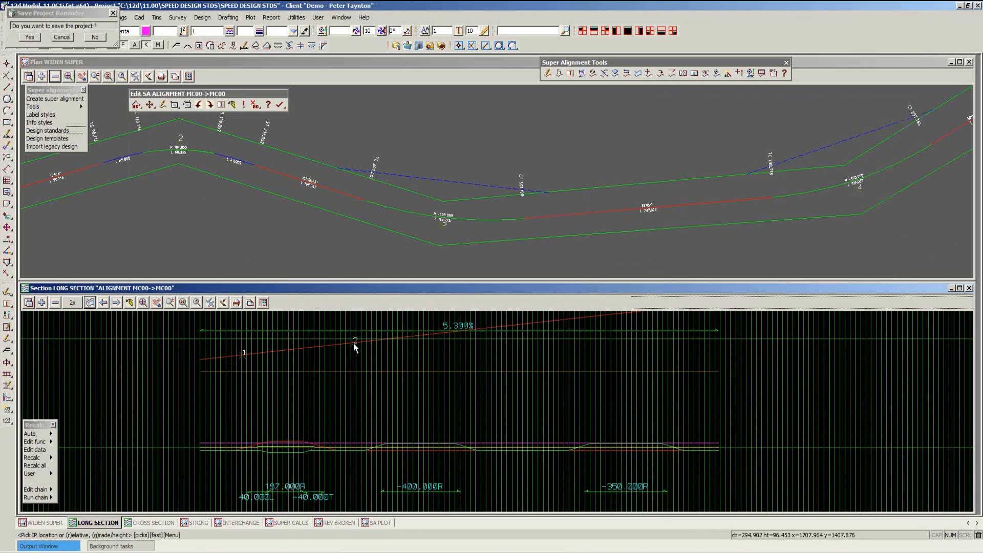
click(353, 344)
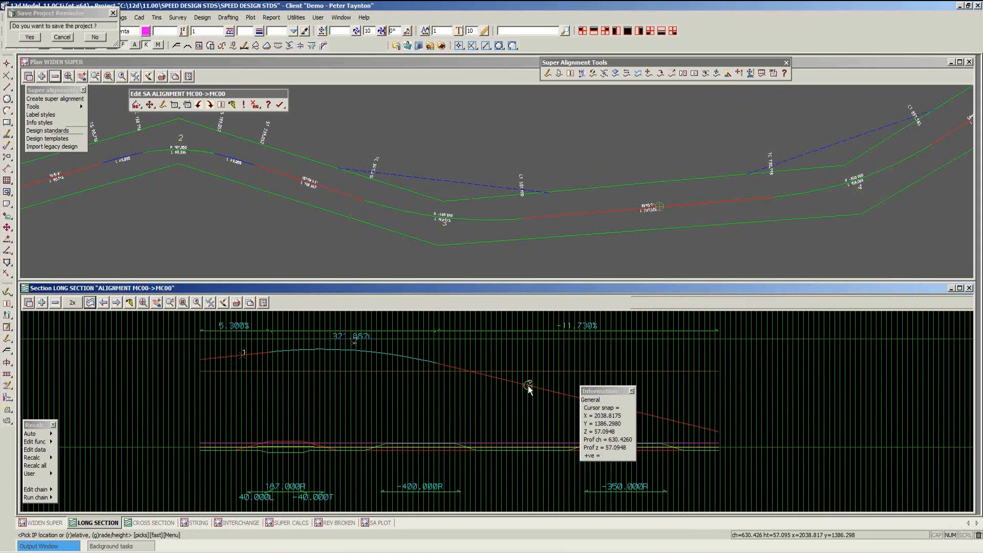
click(528, 385)
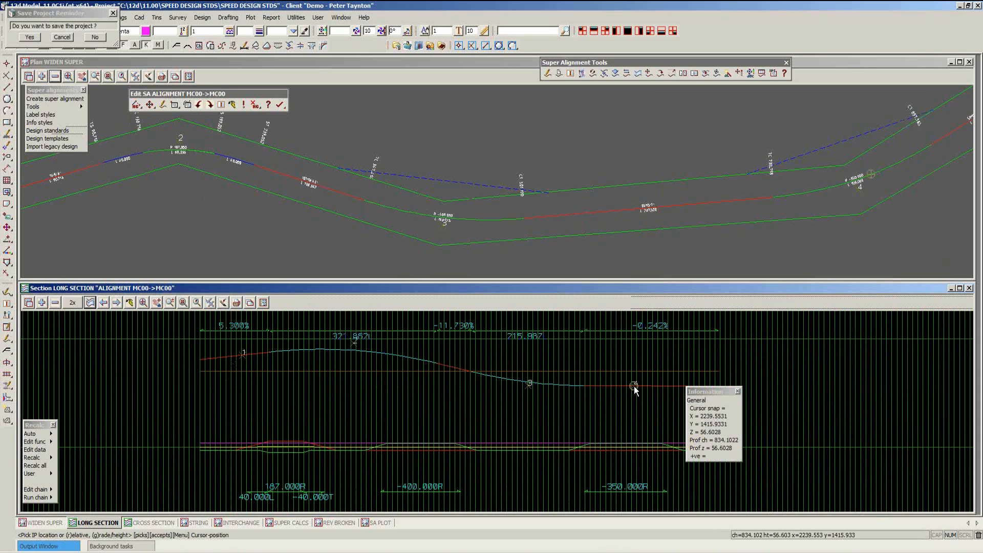
click(634, 387)
right_click(626, 404)
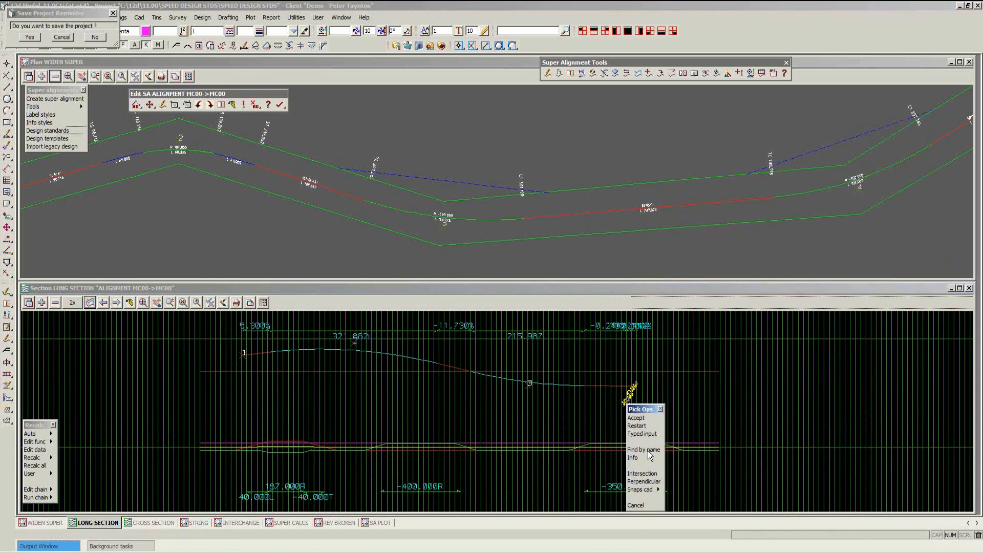
click(634, 503)
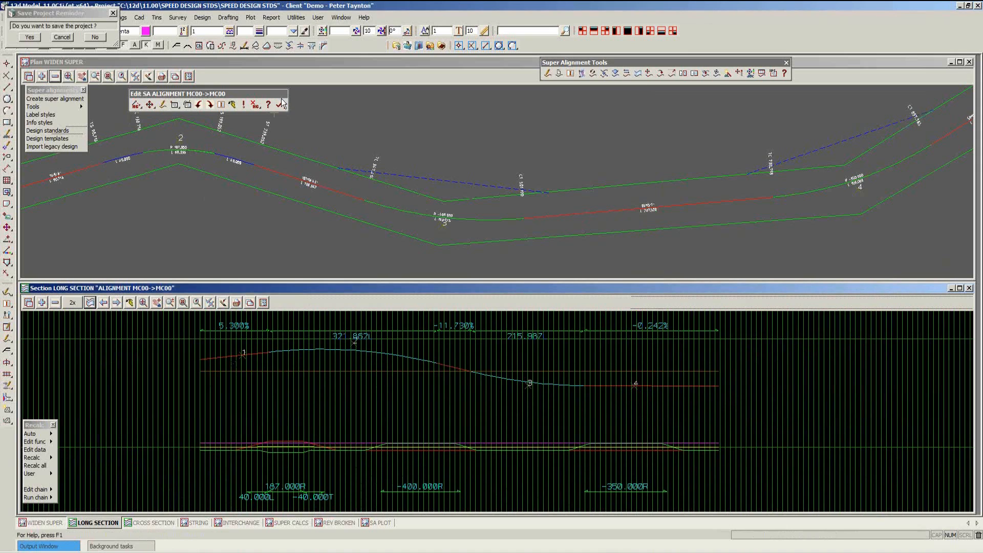
drag(279, 105, 281, 131)
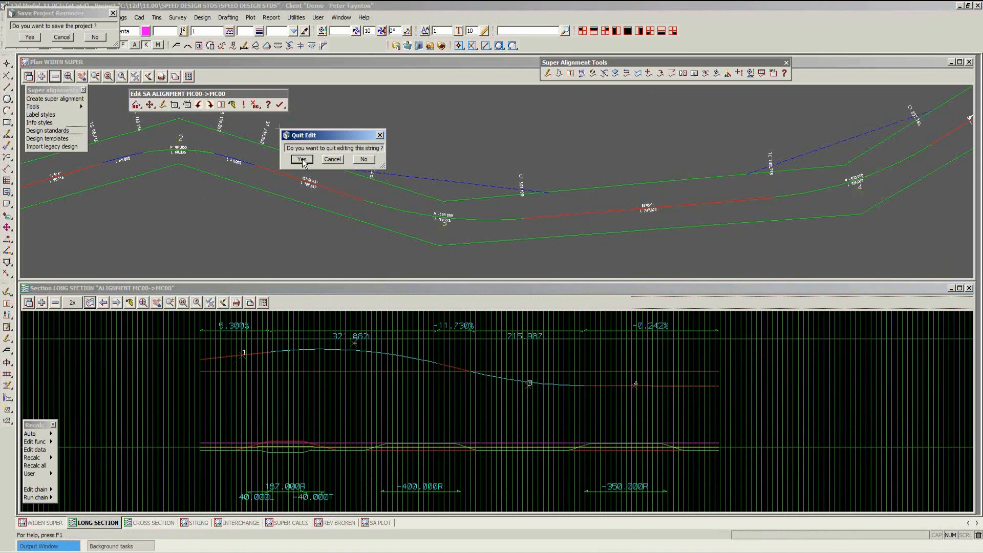
click(304, 161)
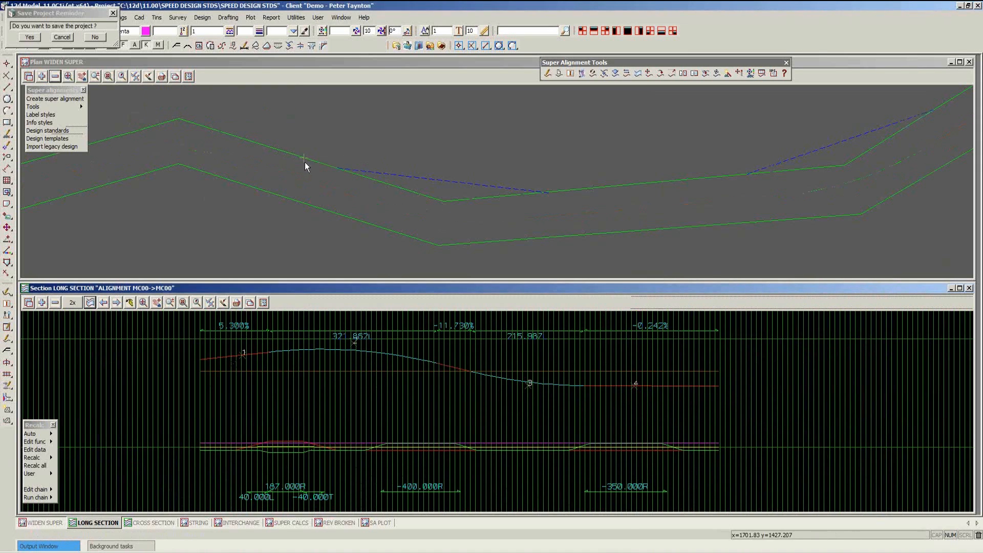
Find the curved alignment MCW1 in plan and profile it in the long section
click(338, 74)
scroll(446, 180, down, 8)
scroll(449, 230, up, 3)
scroll(459, 169, up, 4)
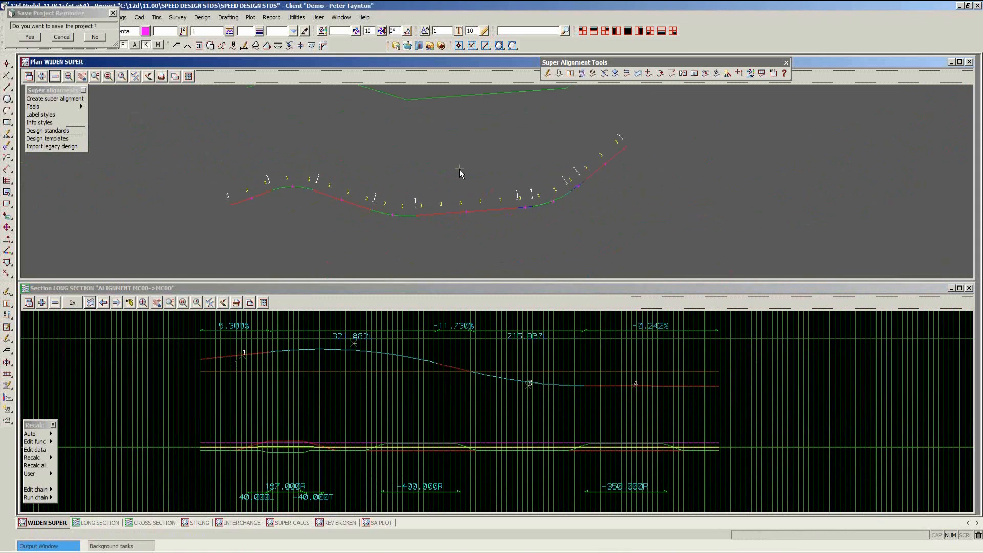
click(91, 303)
click(182, 203)
middle_click(182, 203)
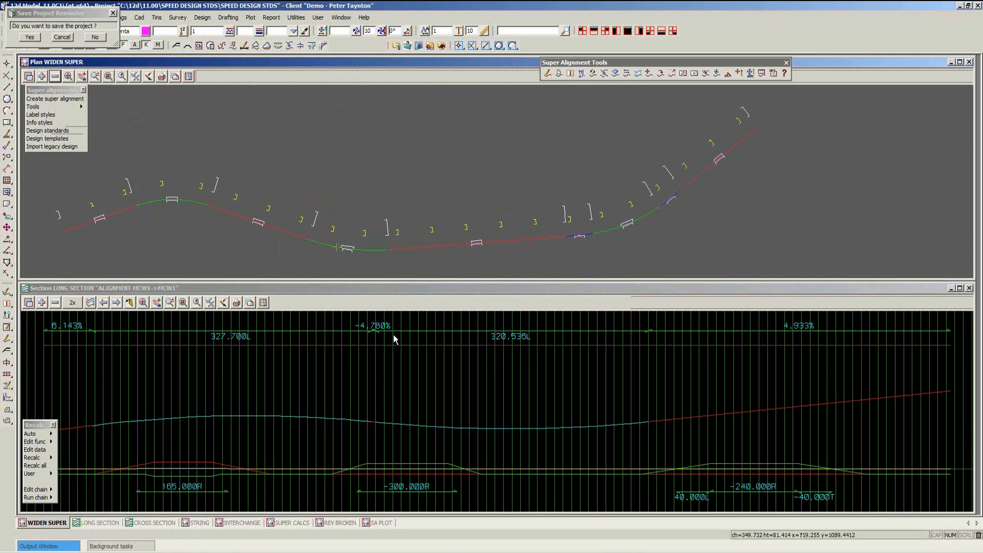
Open the super alignment MCW1 for editing with its parts editor placed clear of the curves
click(547, 73)
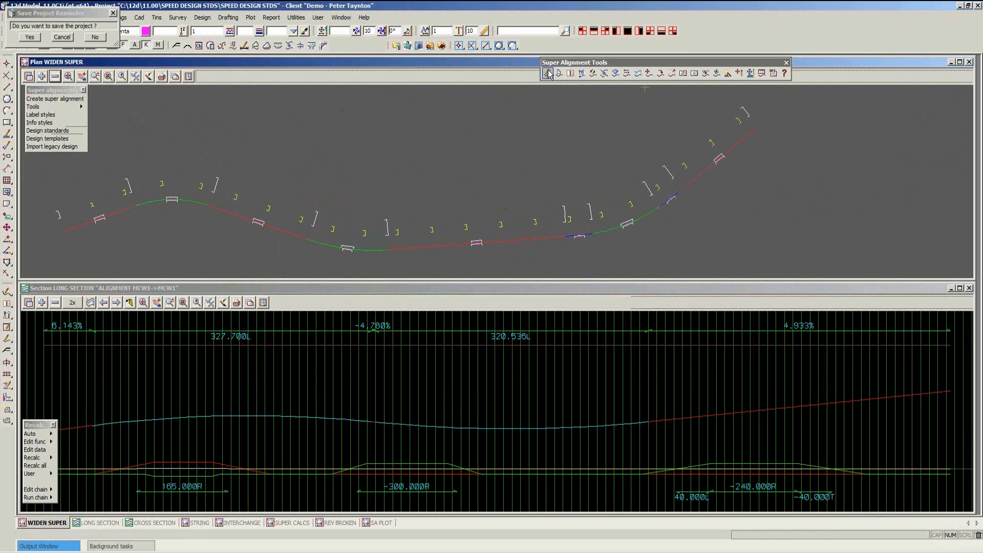
click(477, 243)
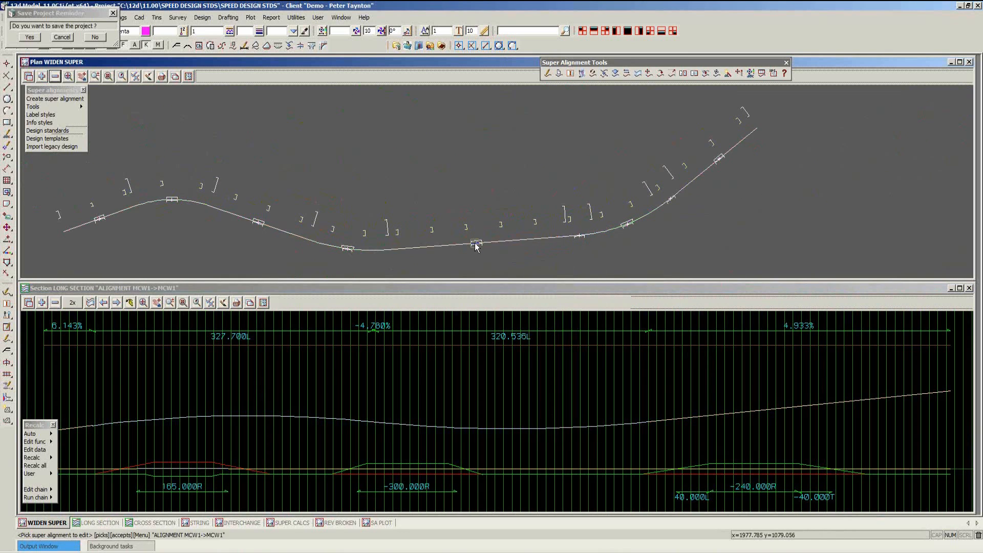
middle_click(477, 244)
drag(127, 18, 220, 90)
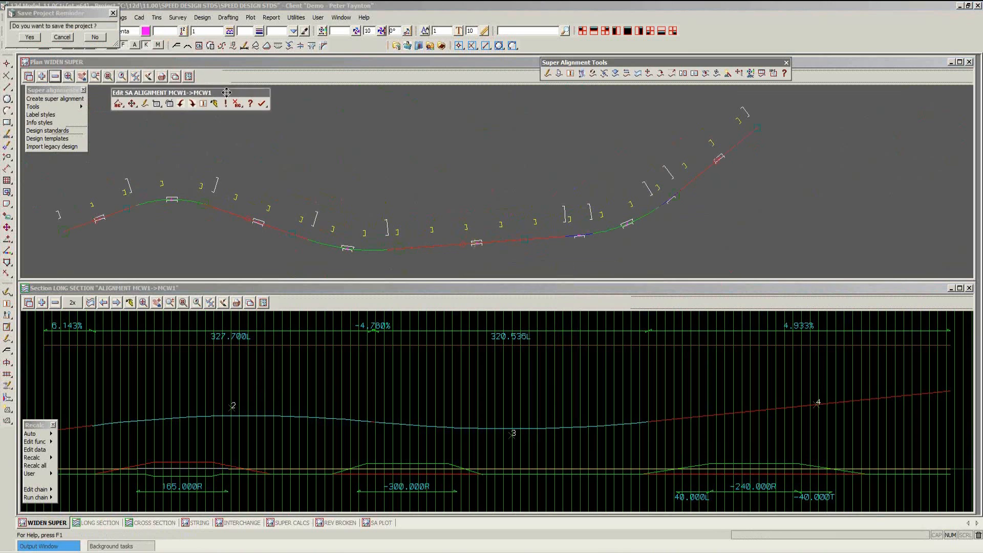
click(149, 102)
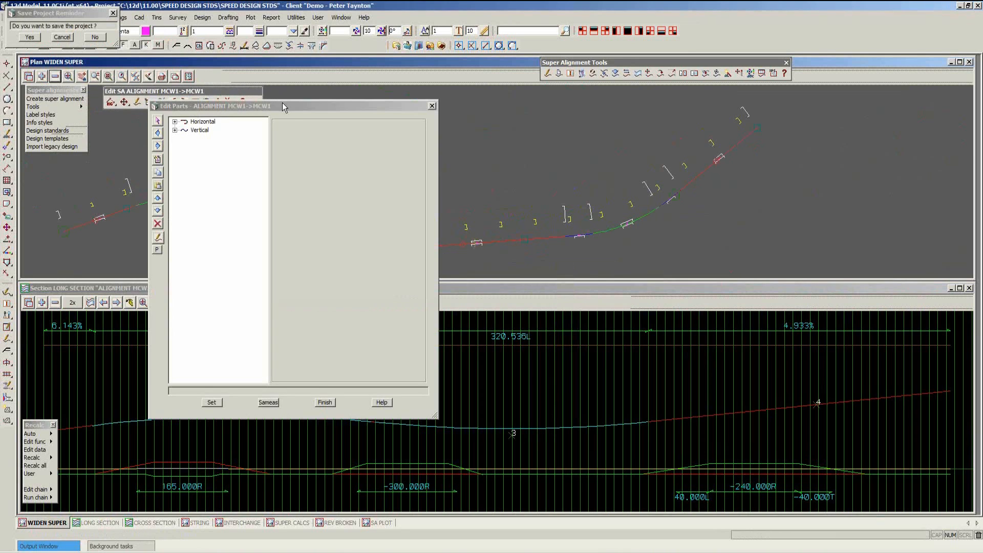
drag(284, 106, 796, 91)
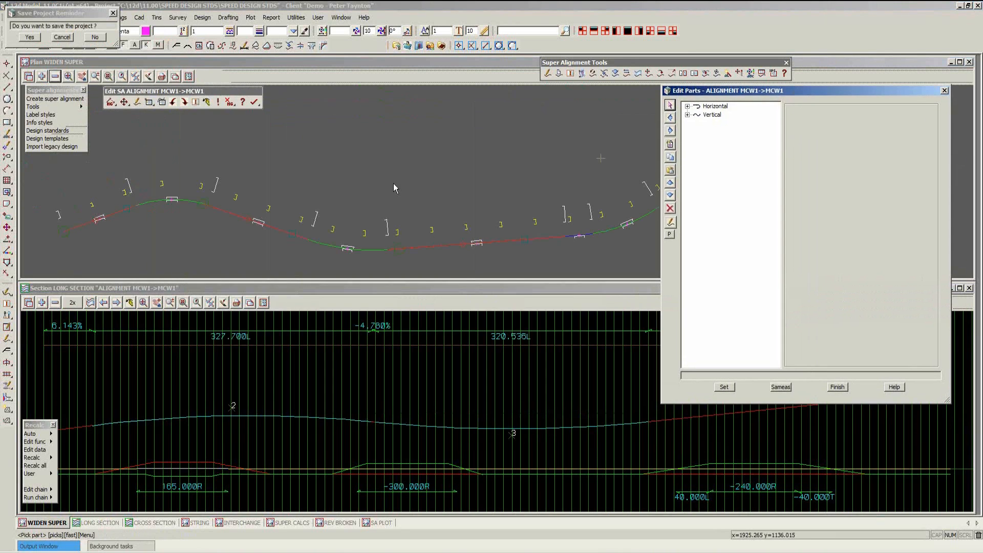
Examine the radii offered for the first free arc, part 2, and inspect the second free arc, part 4, in plan and long section
click(689, 106)
click(727, 123)
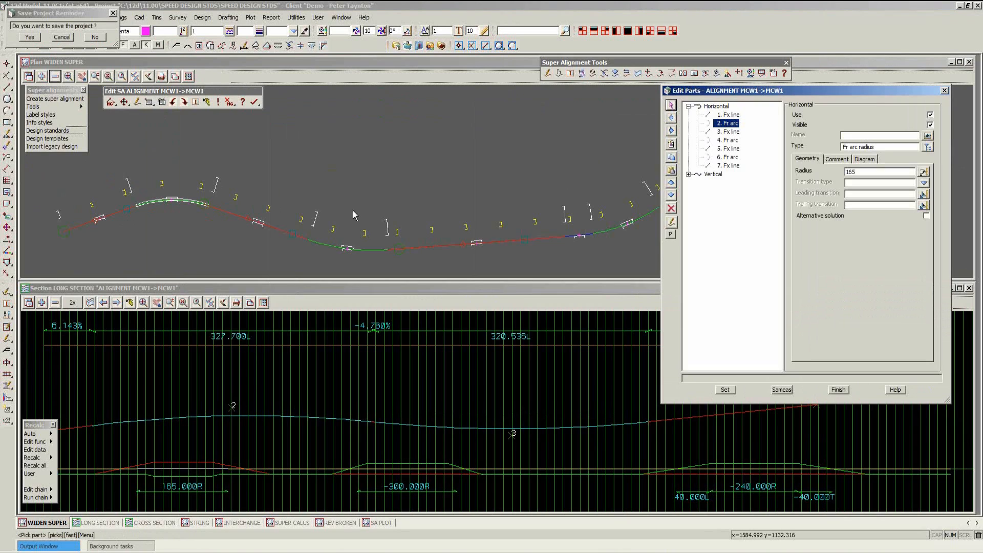
click(924, 172)
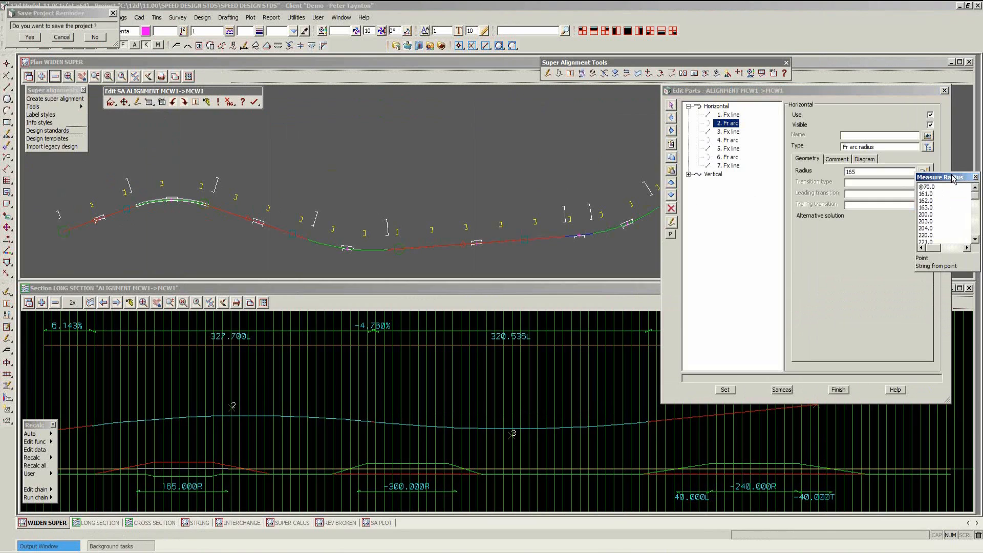
drag(951, 177, 921, 186)
click(946, 186)
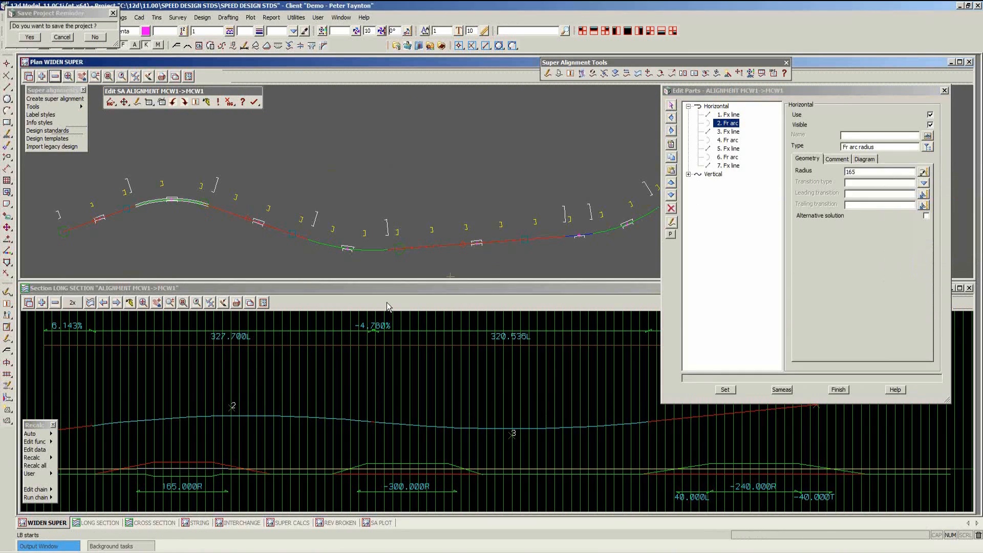
click(729, 140)
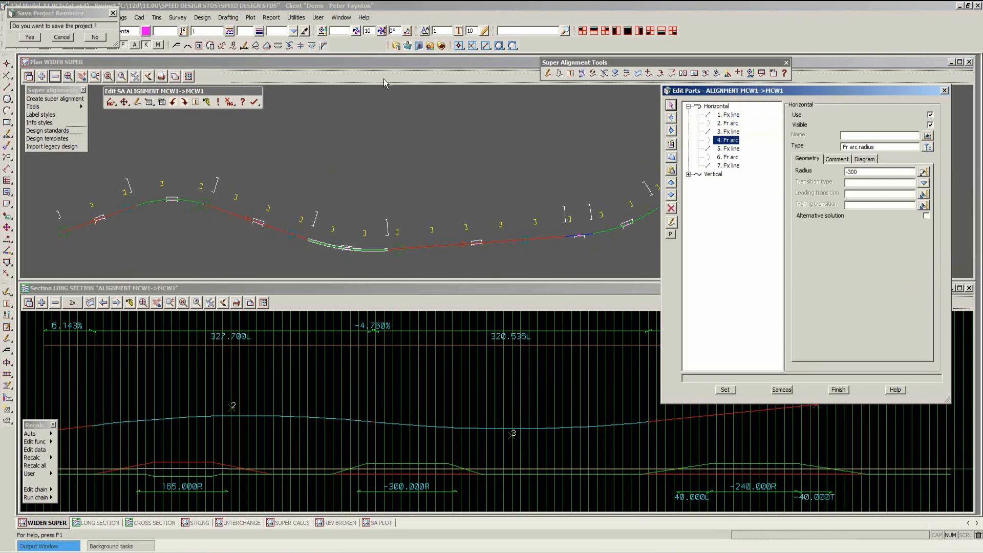
scroll(363, 266, up, 4)
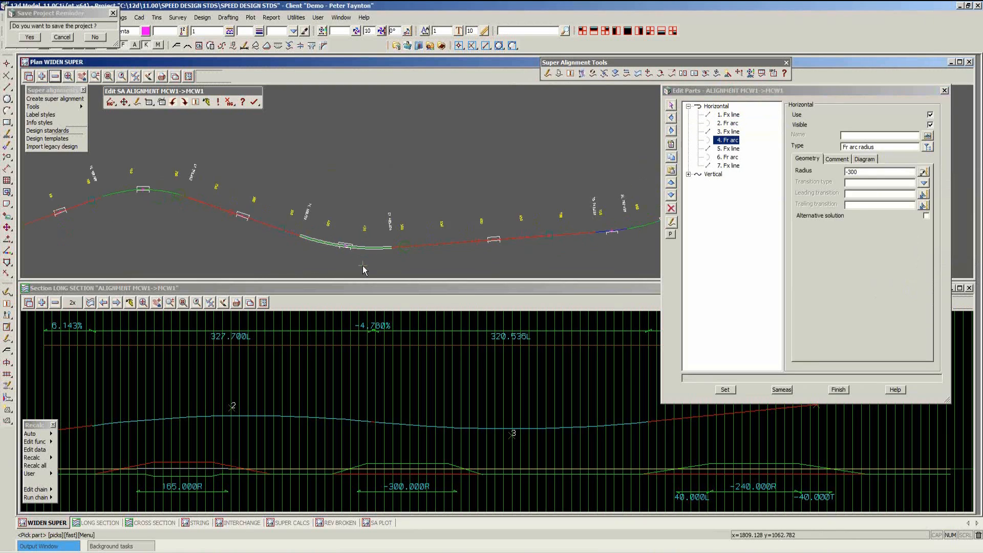
click(364, 300)
scroll(351, 391, down, 1)
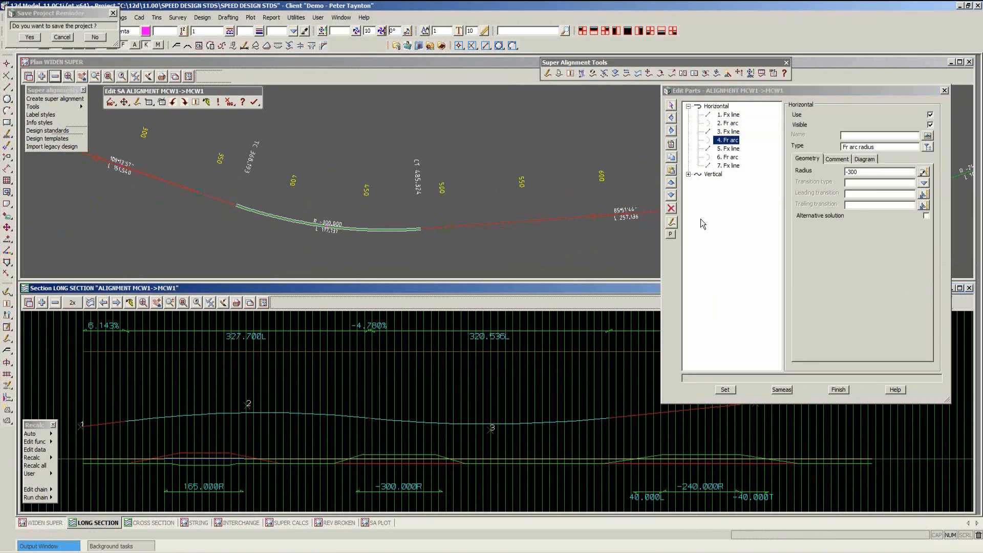
Insert a custom superelevation and widening node on the 300 radius arc of MCW1
click(672, 223)
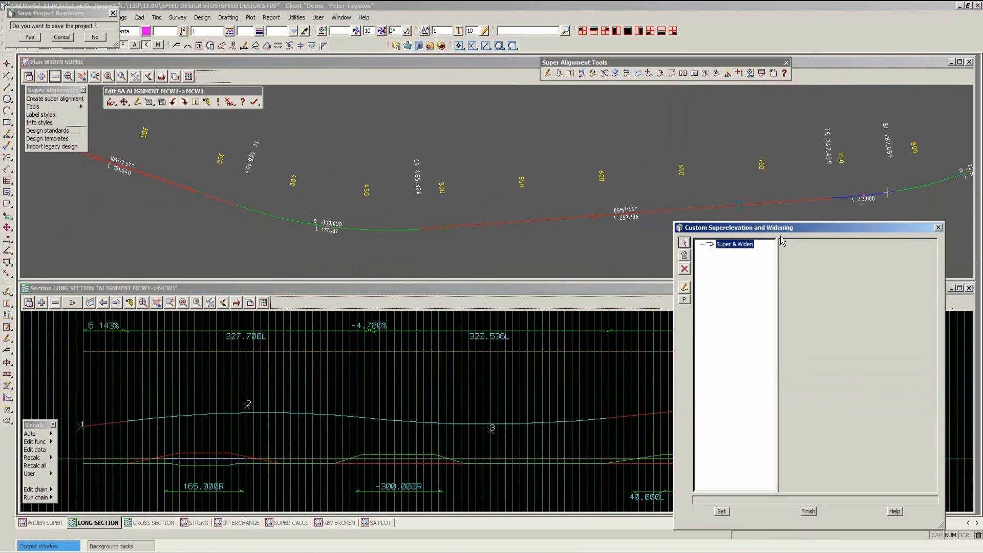
drag(795, 228, 760, 103)
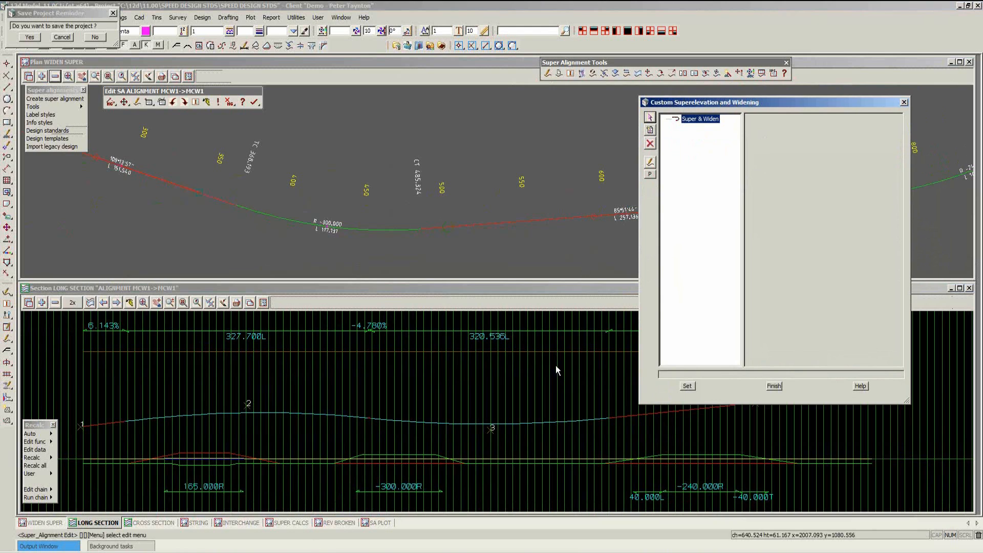
click(651, 162)
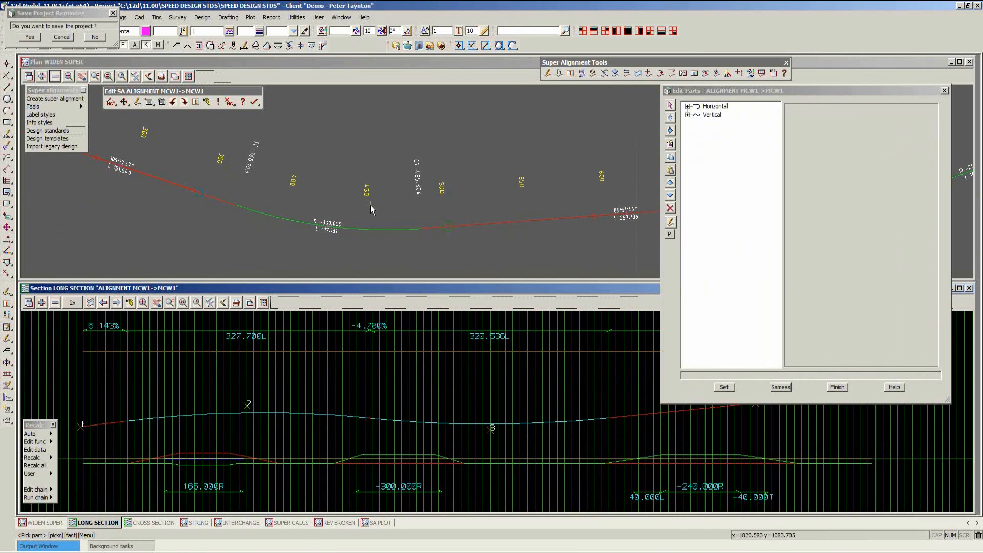
click(338, 228)
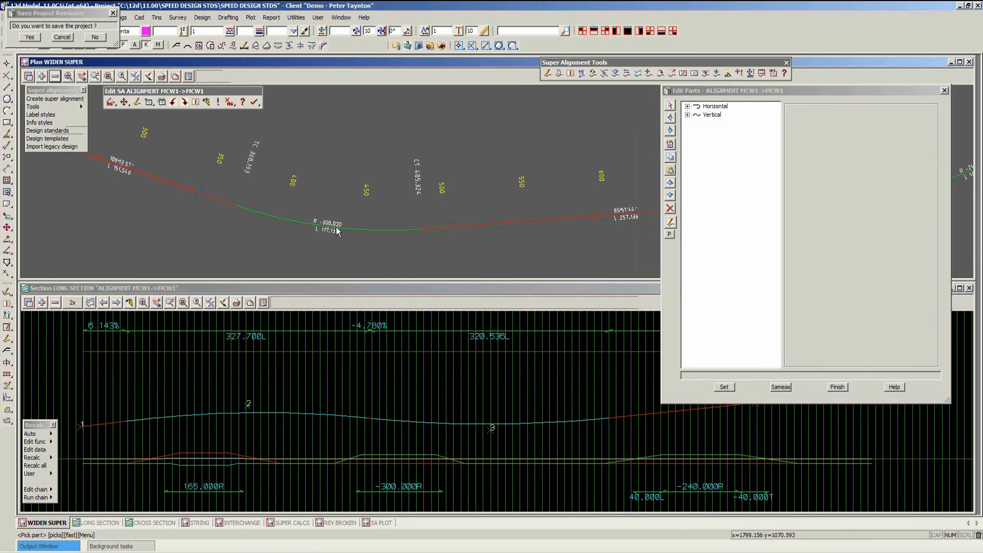
click(670, 221)
click(651, 131)
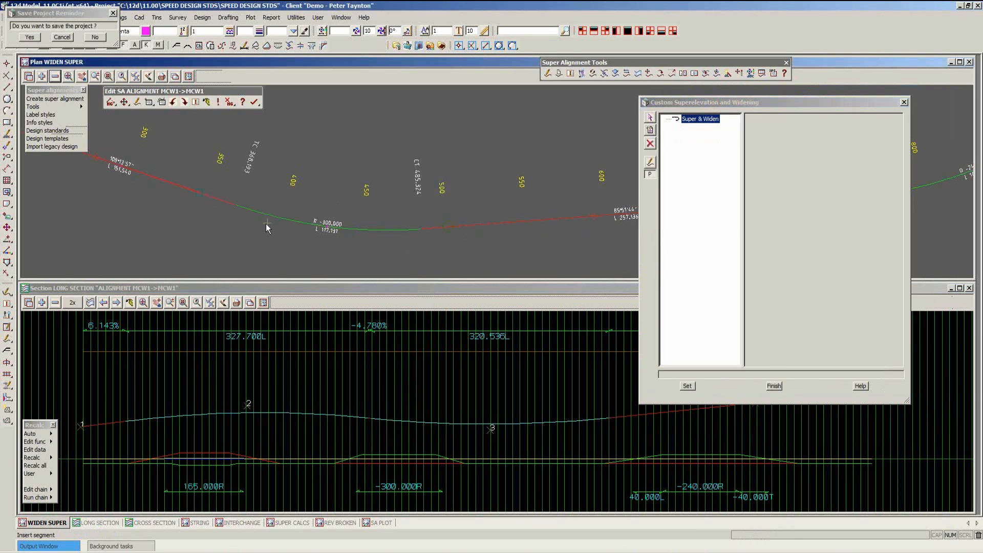
click(326, 225)
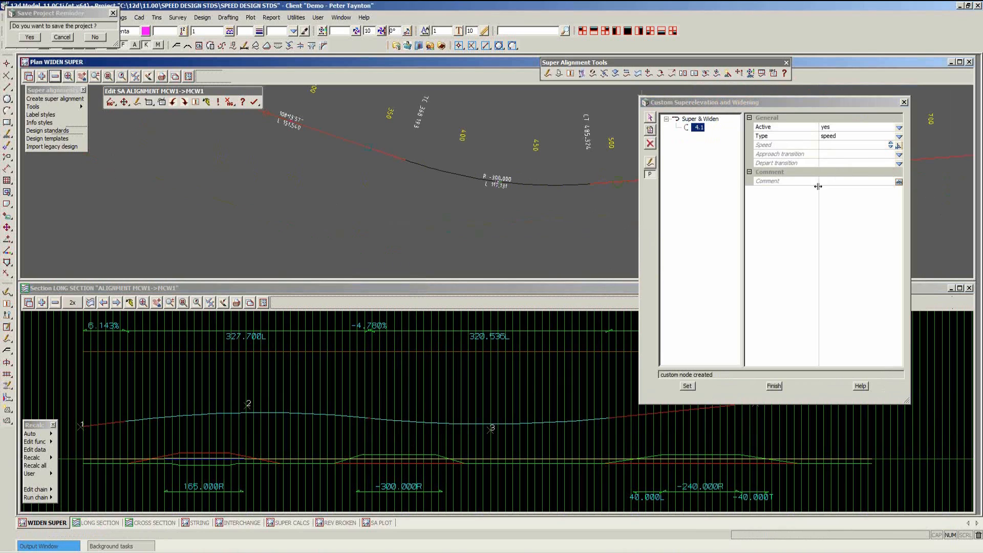
Set the custom node's speed to 80, keeping its type as speed, and apply it
click(900, 136)
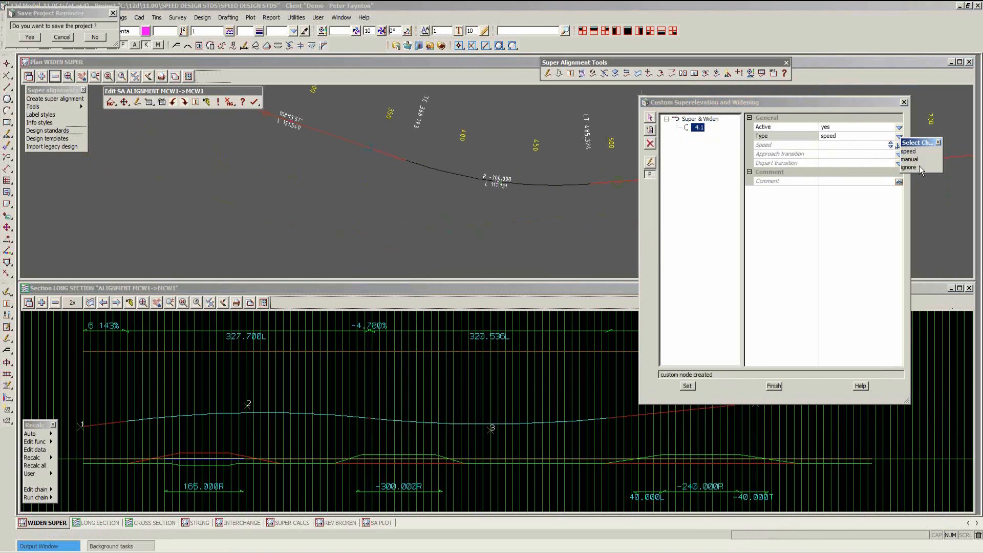
click(938, 143)
click(832, 145)
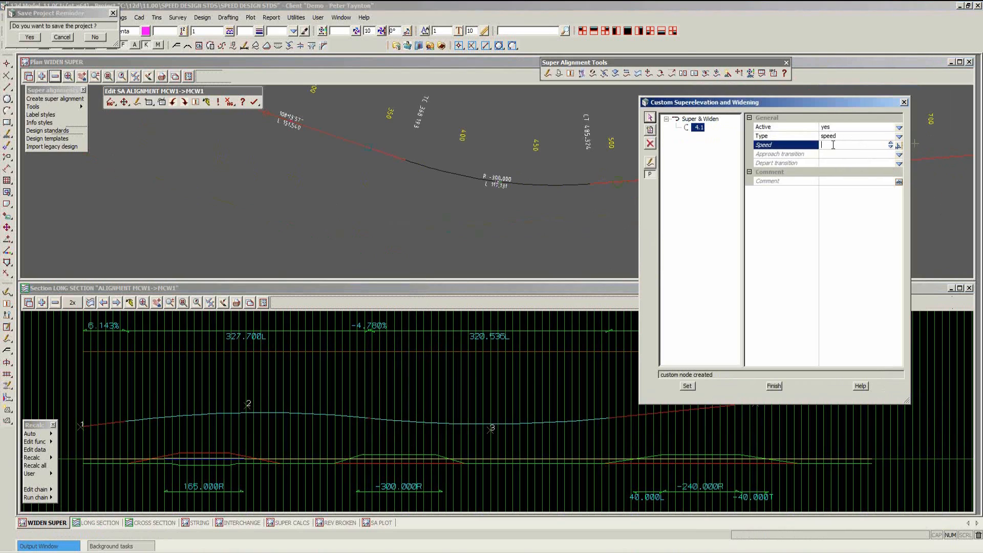
text(80)
click(687, 386)
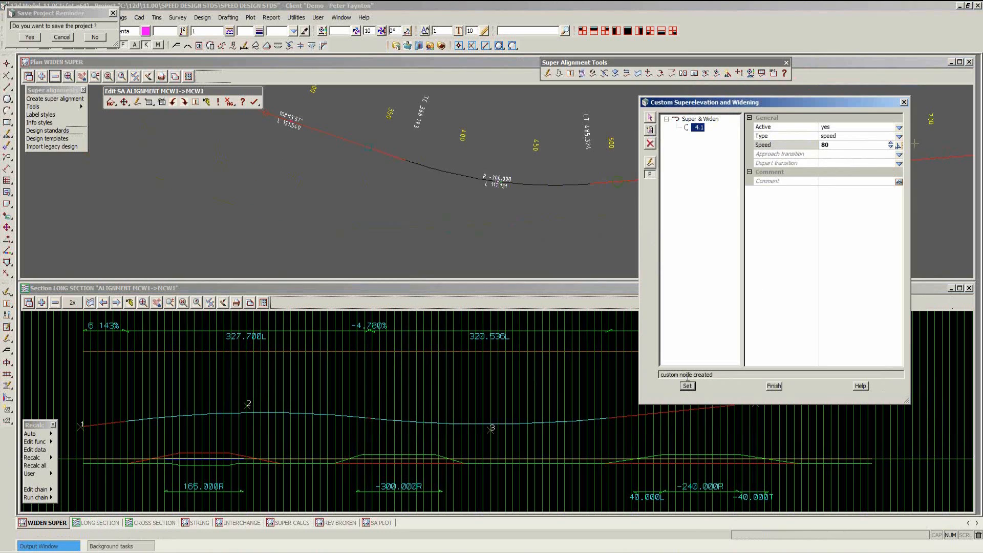
click(687, 386)
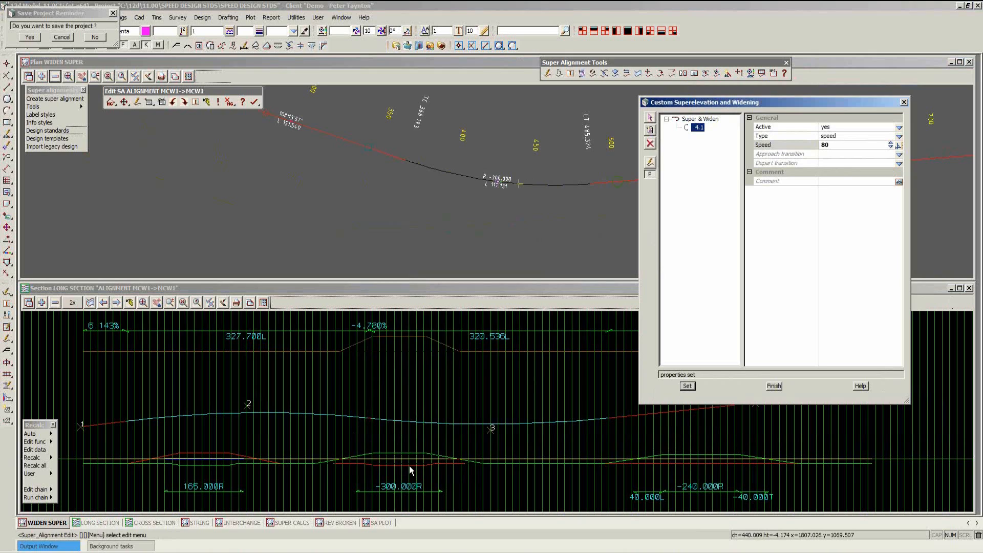
Change the custom node's type to ignore and apply it
click(900, 137)
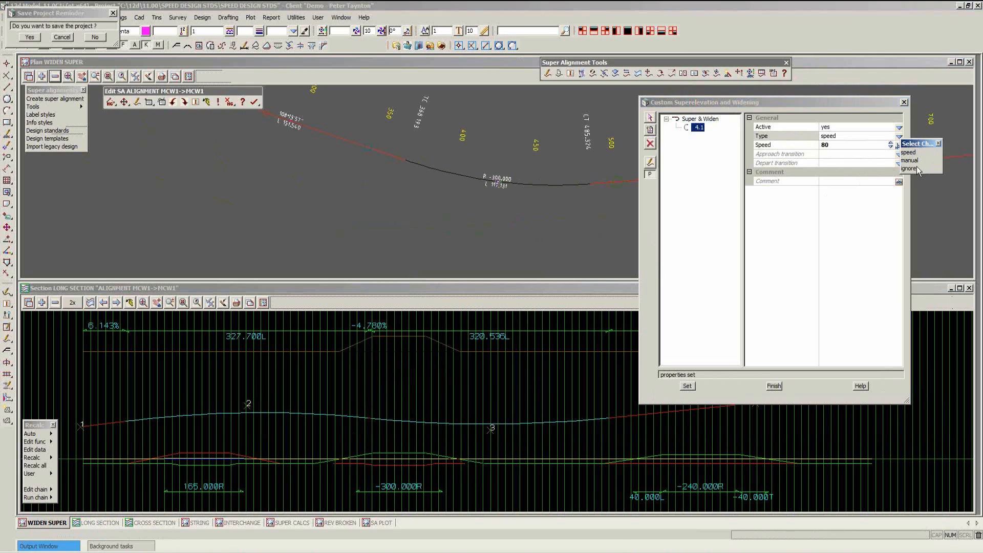
click(917, 166)
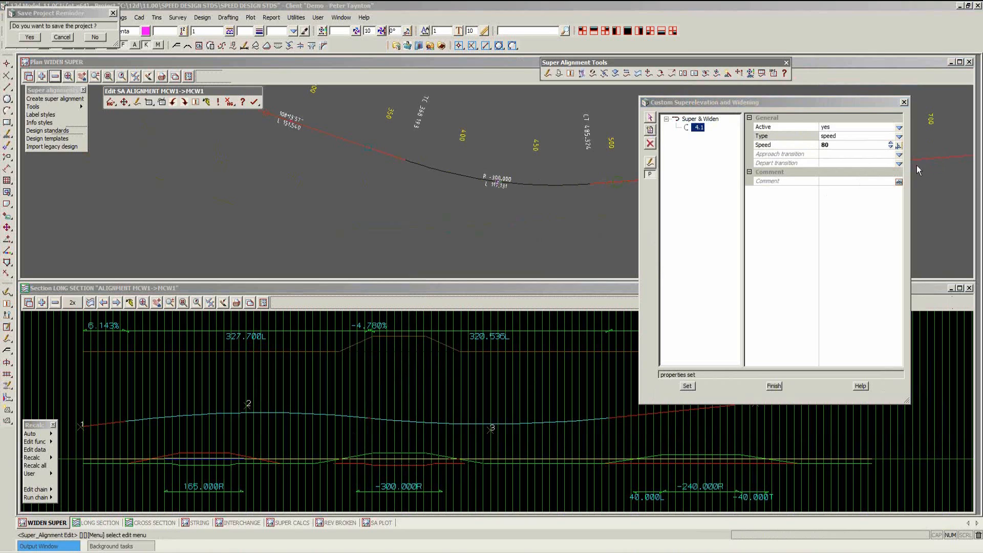
click(688, 386)
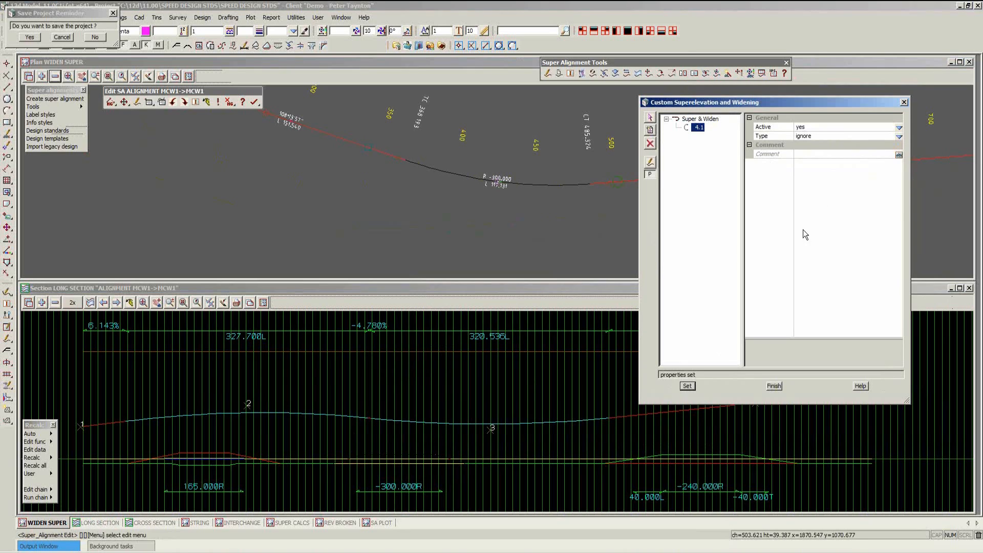
Look at the custom node's manual type options, return its type to speed with the speed left blank, and apply it
click(900, 139)
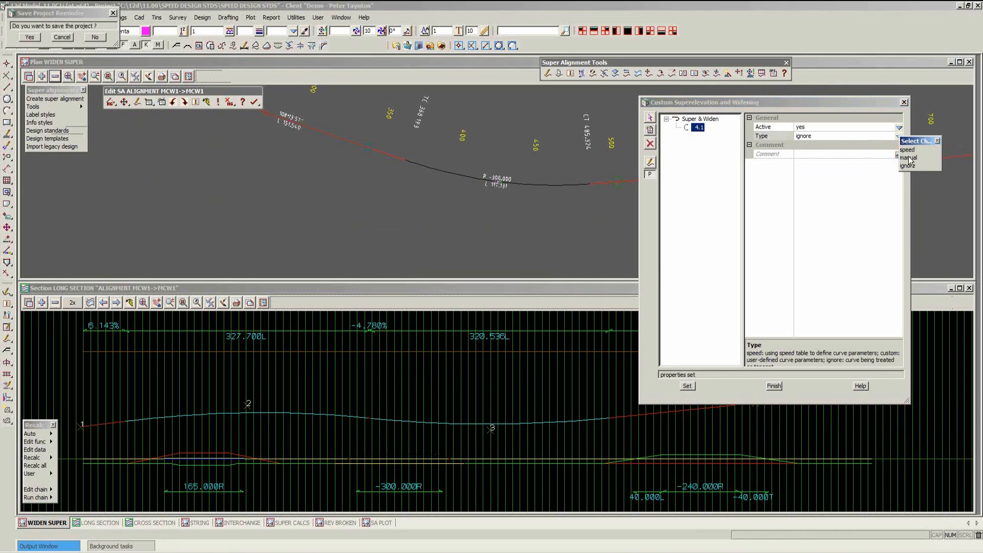
click(915, 152)
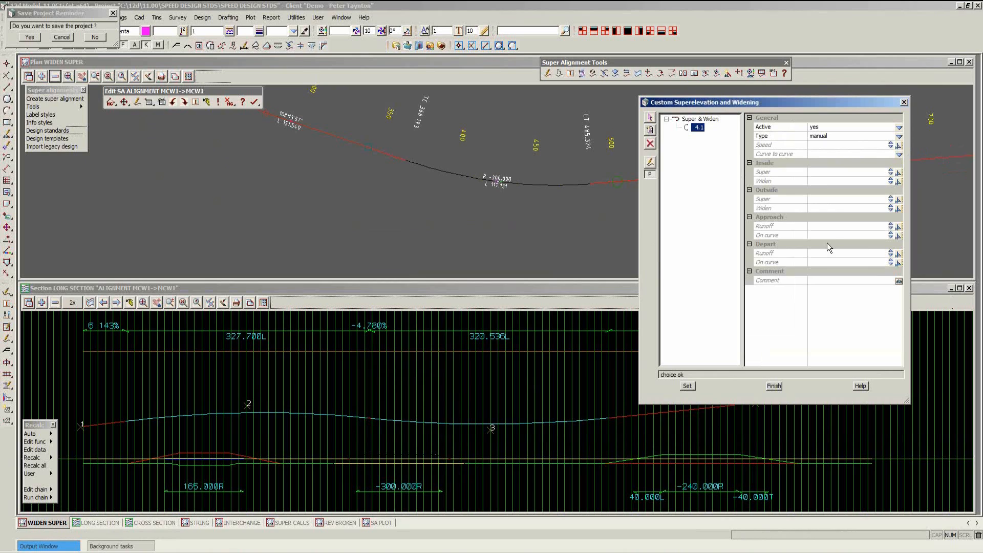
click(900, 128)
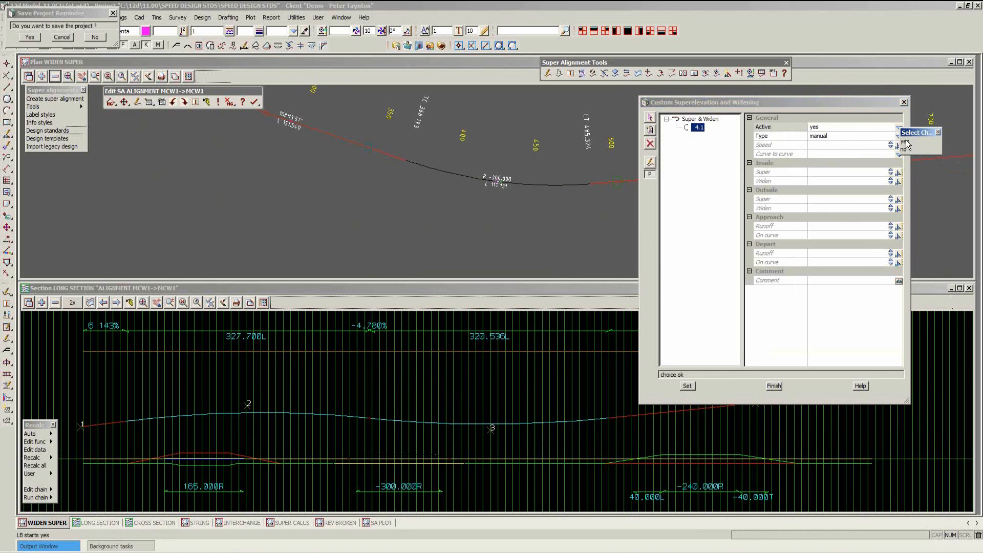
click(939, 132)
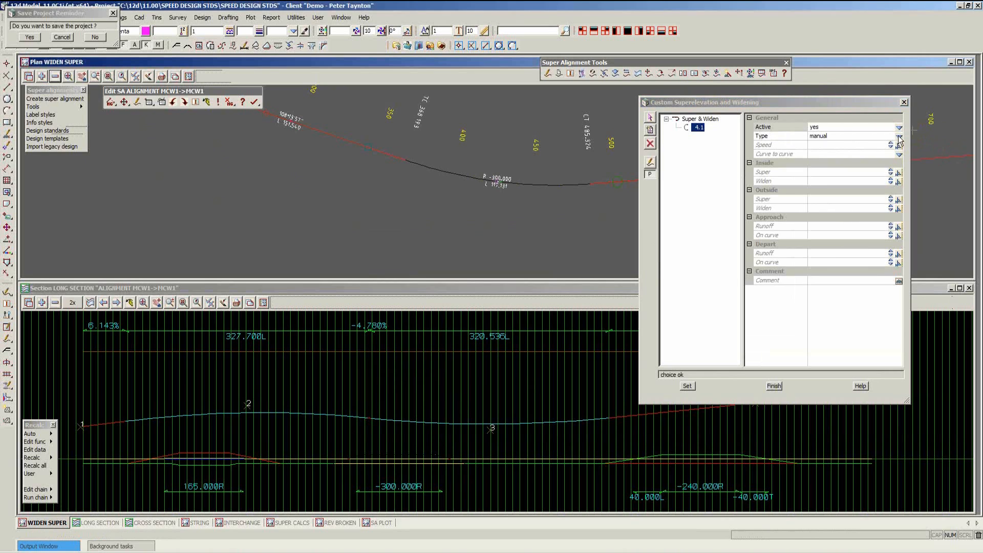
click(900, 137)
click(912, 149)
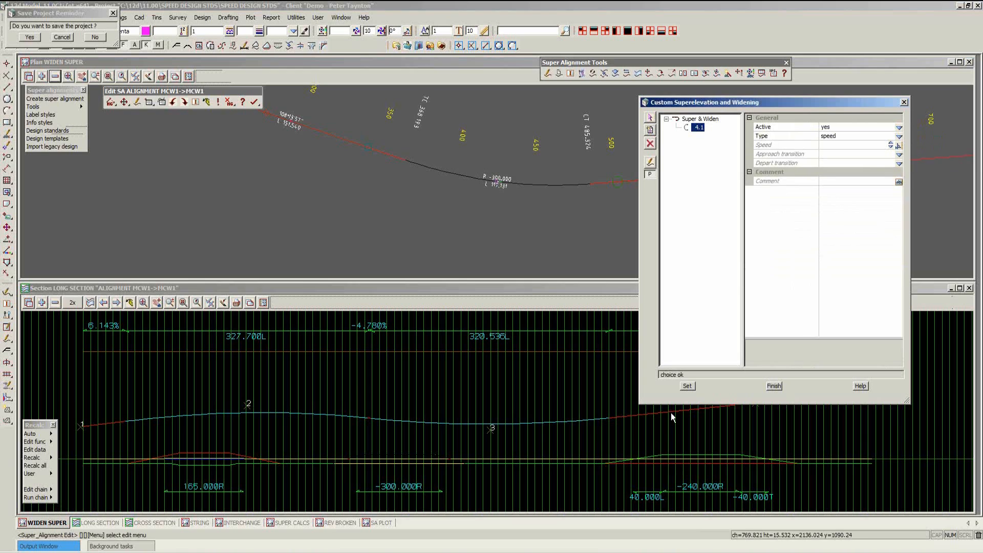
click(688, 385)
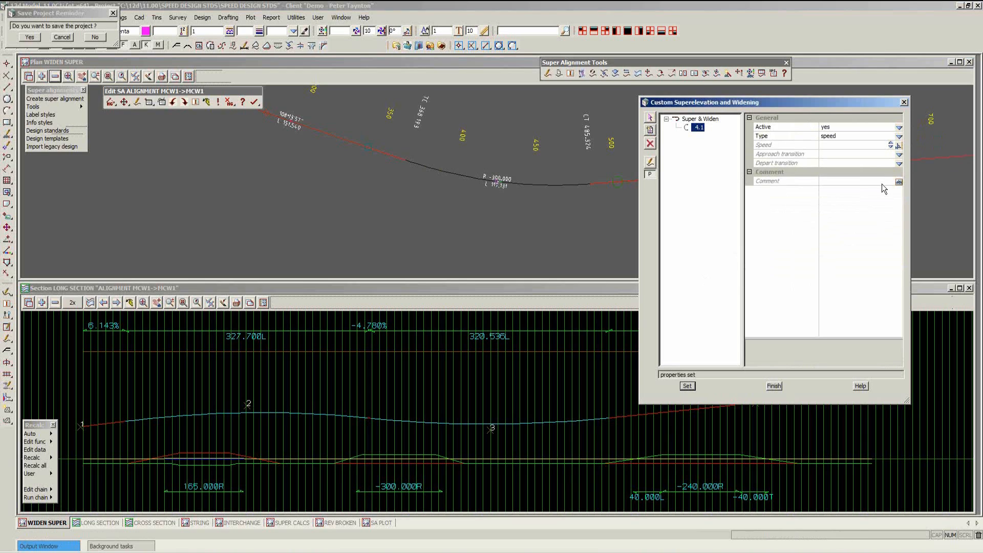
Change the custom node's type to manual with inside super -5 and outside super 5, and apply it
click(900, 136)
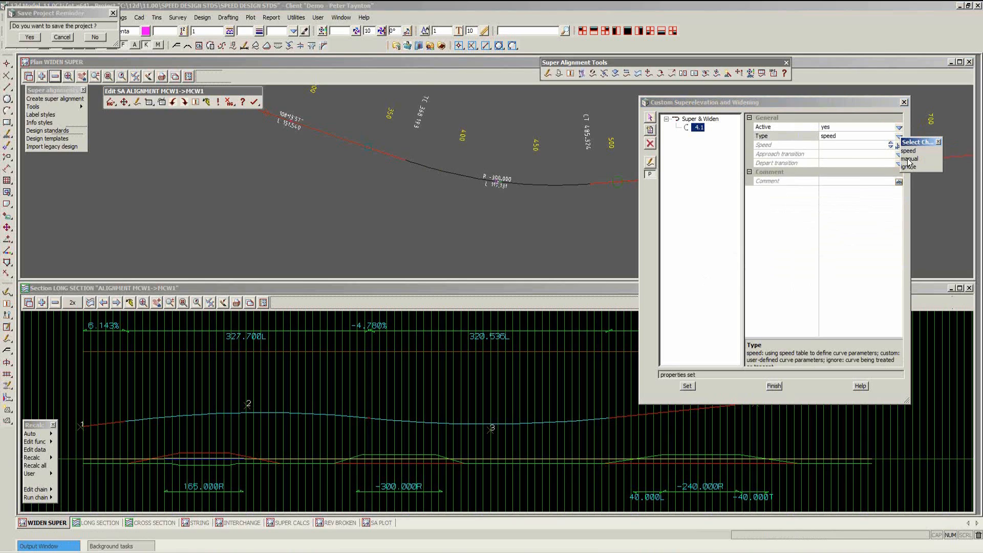
click(910, 159)
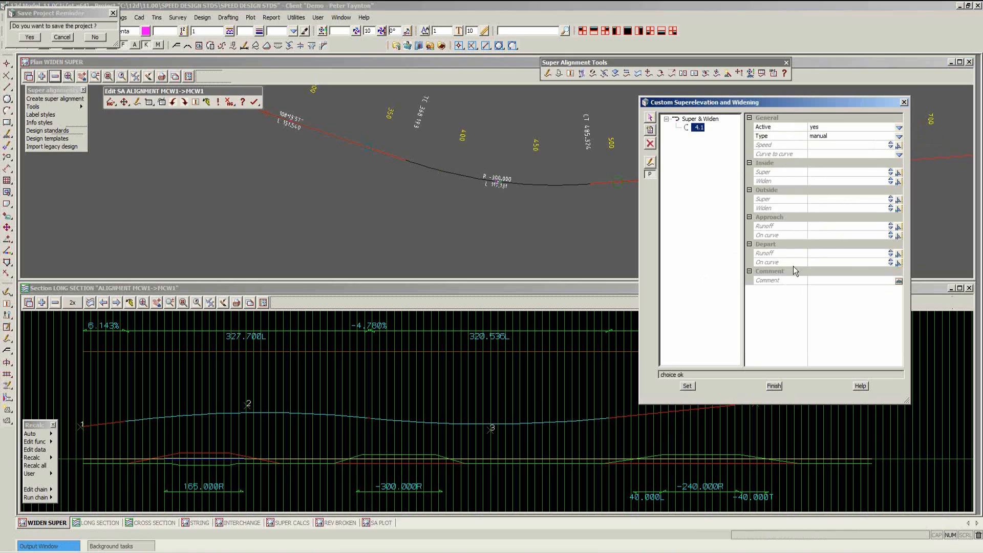
click(819, 173)
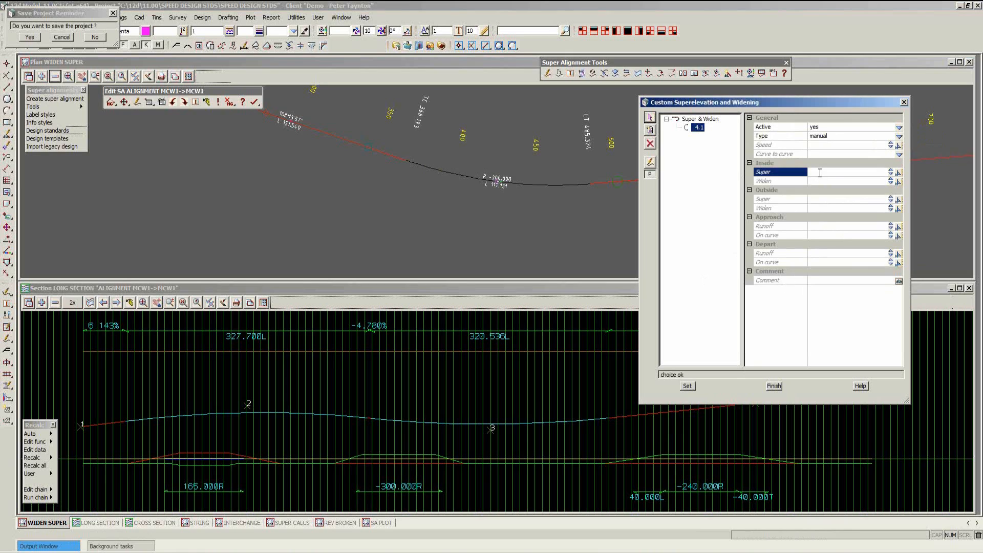
text(-5)
click(815, 200)
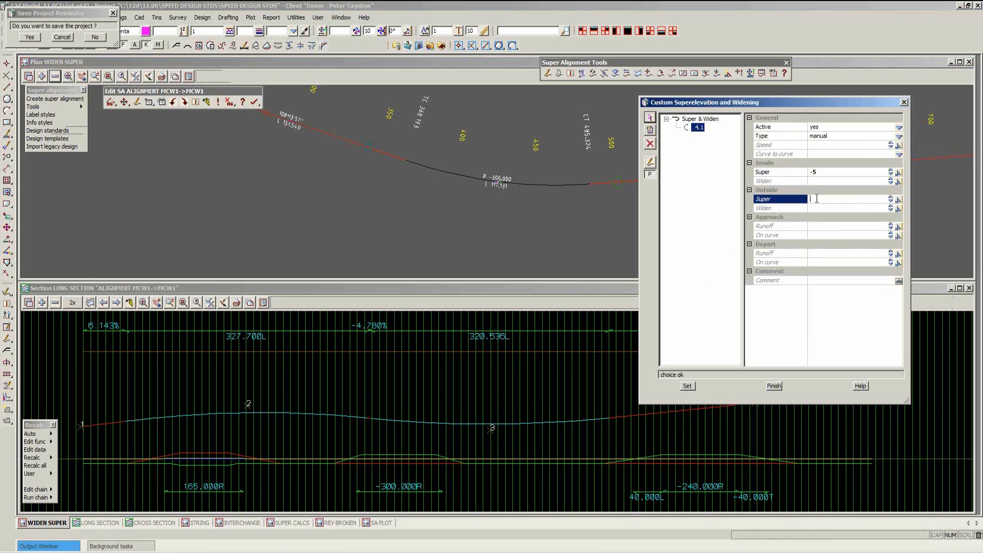
text(5)
click(688, 387)
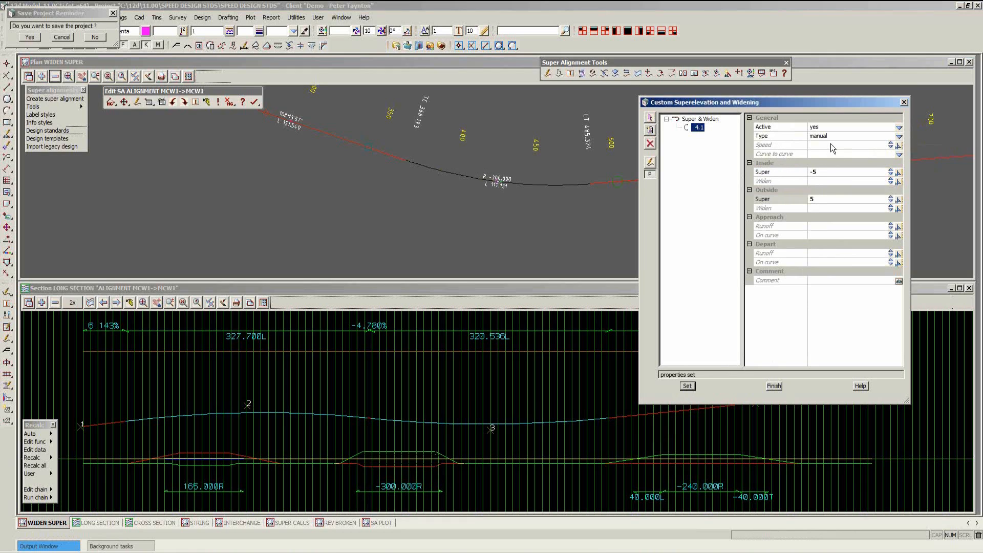
Fill the custom node's manual values from a speed of 80, set the node to inactive and apply it
click(817, 145)
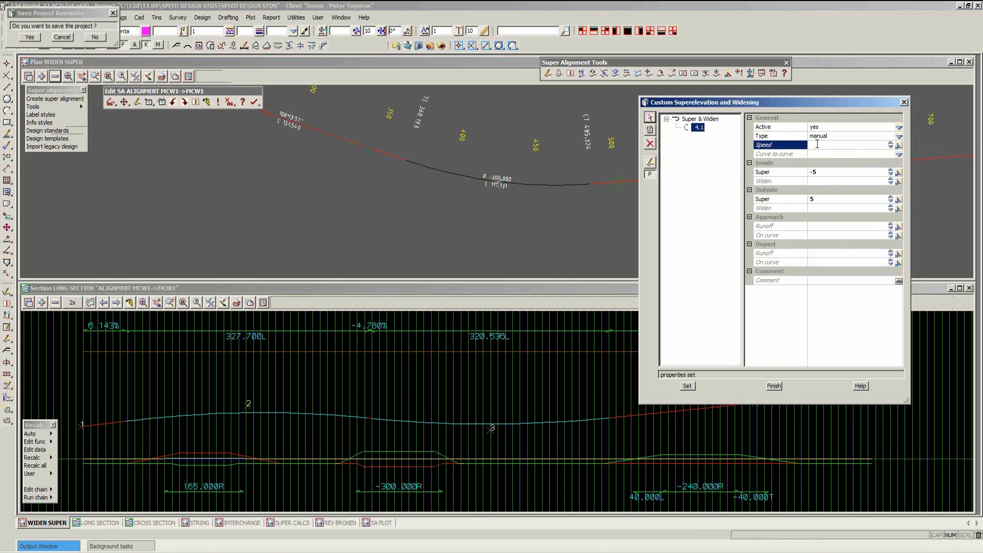
text(80)
key(Return)
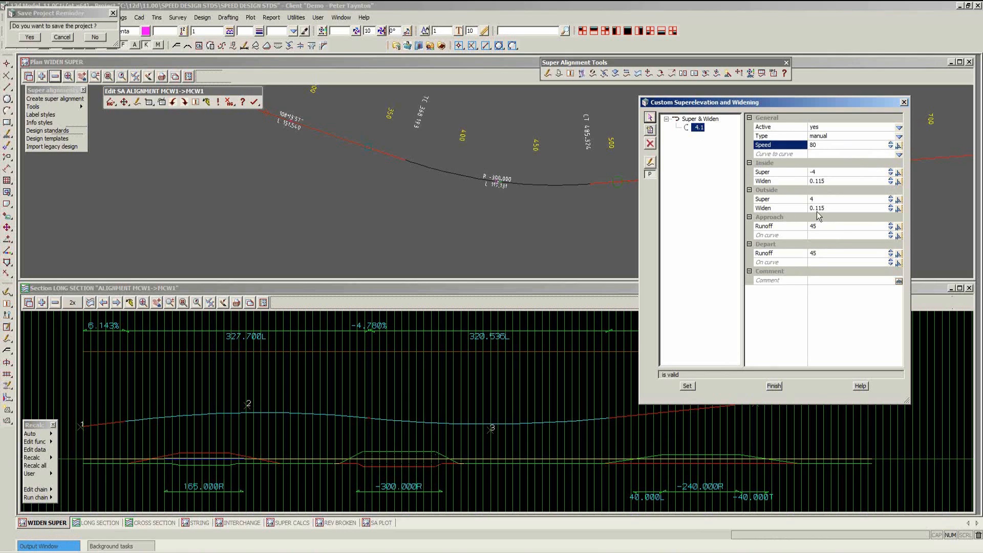
click(900, 127)
click(905, 150)
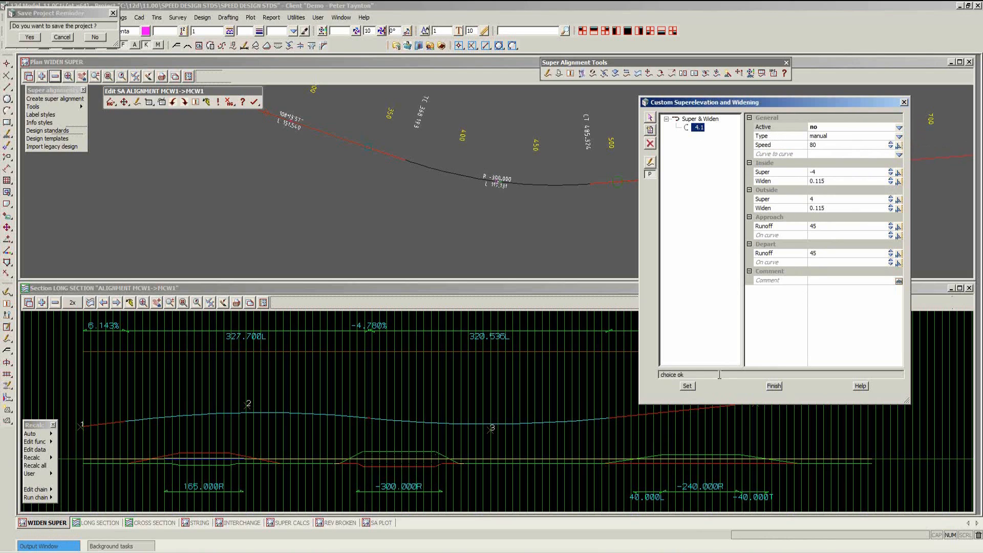
click(688, 386)
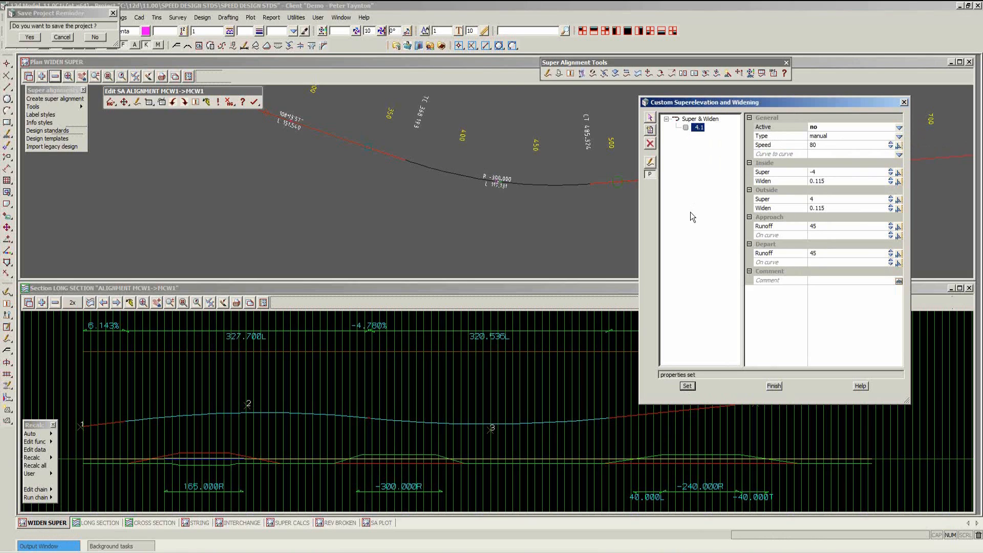
Insert a custom superelevation node on the MCW1 straight that follows the 300 radius arc
click(494, 78)
scroll(330, 219, down, 1)
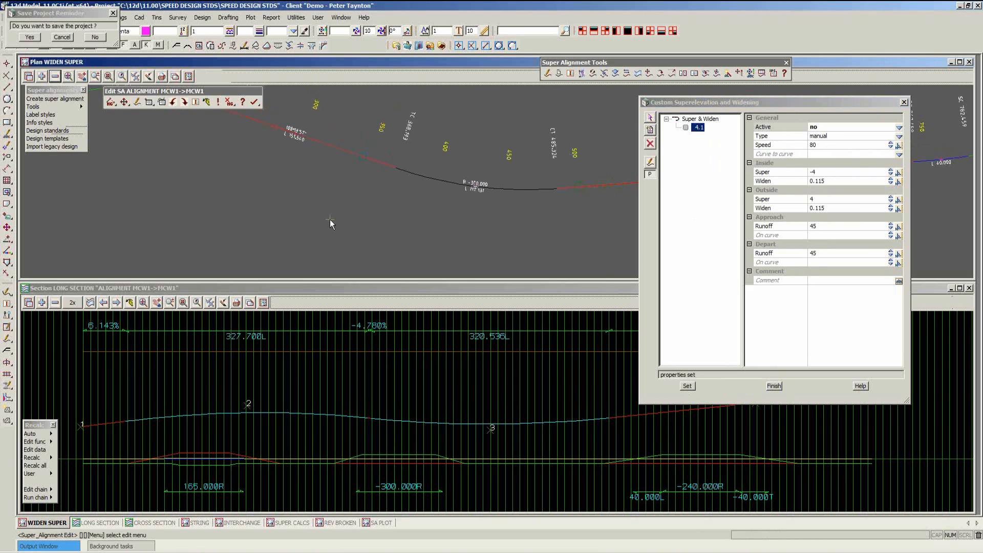
scroll(330, 219, down, 3)
scroll(314, 234, down, 3)
scroll(520, 211, up, 4)
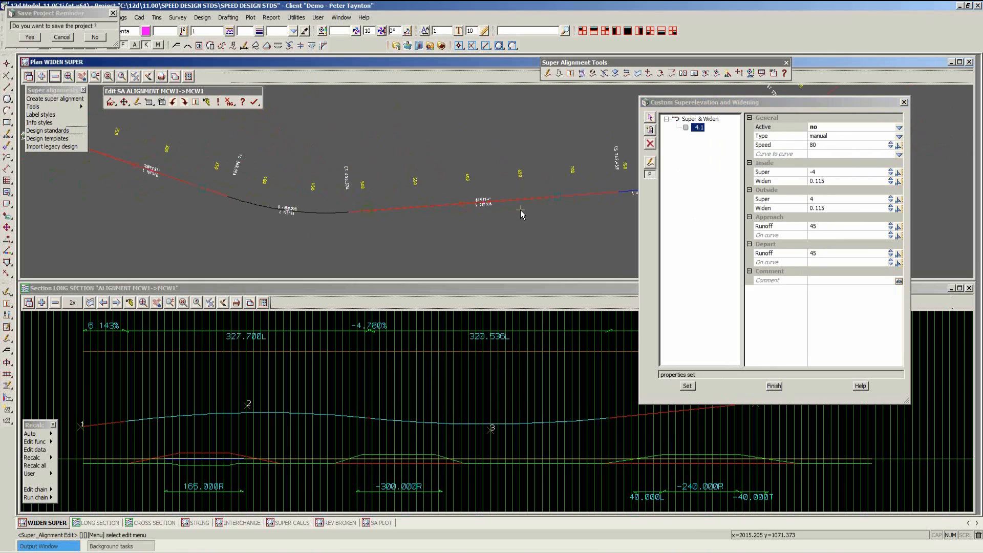
click(651, 130)
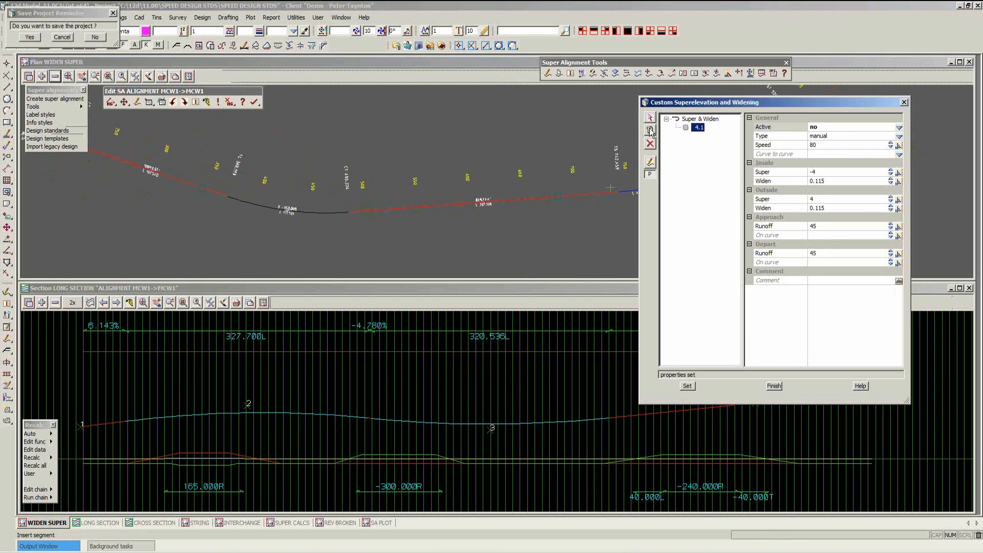
click(487, 202)
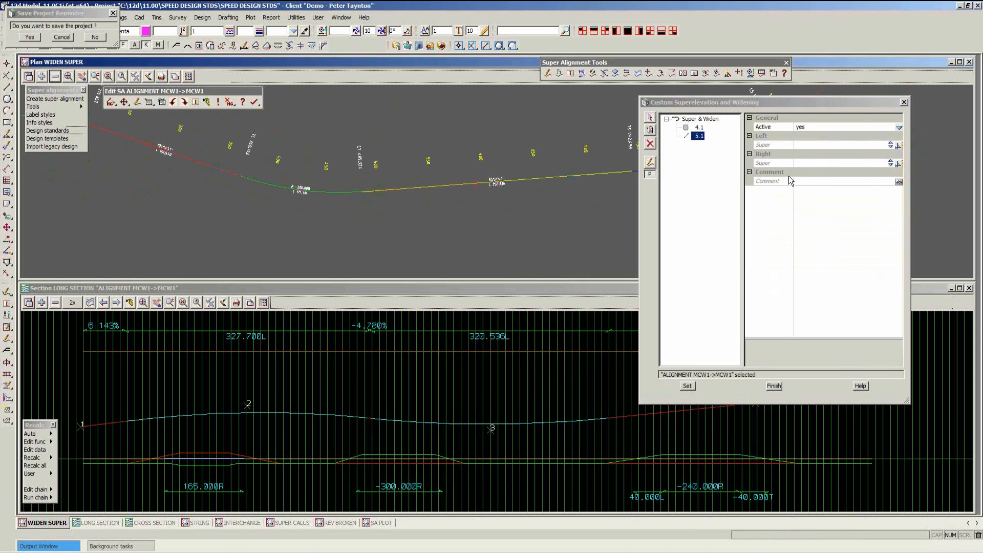
Set the right-side super of the straight's custom node to 3 and apply it
click(805, 164)
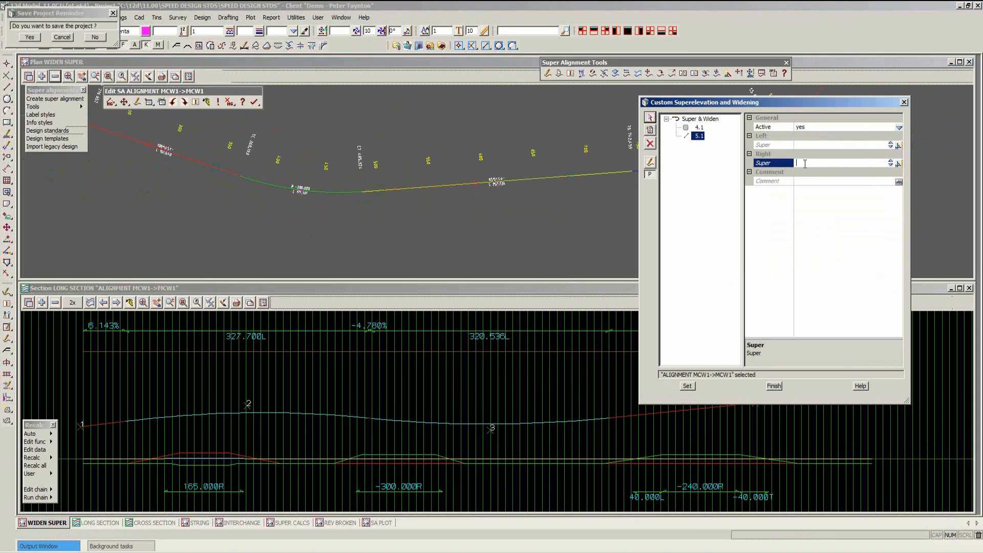
text(3)
click(687, 387)
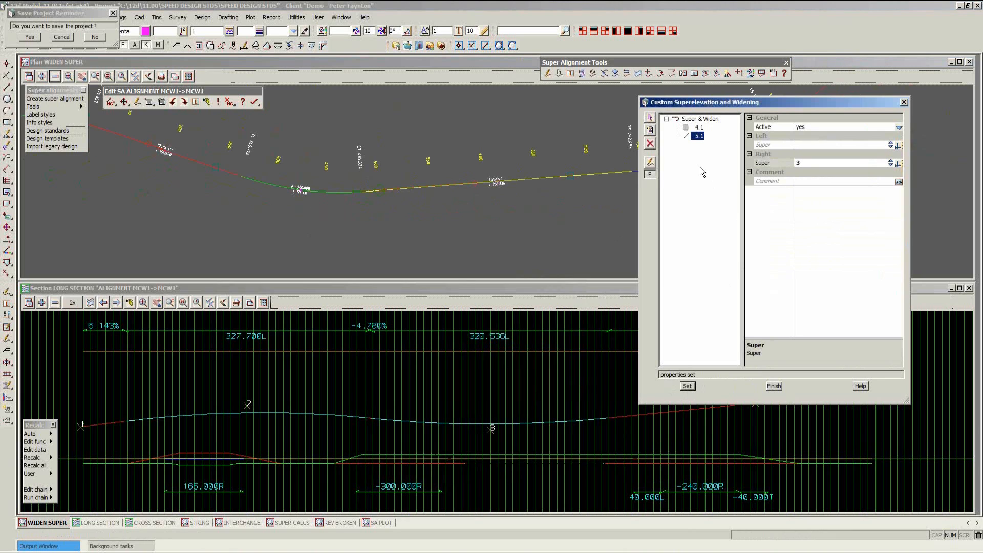
Check the 300 radius arc in the Edit Parts list and return to its custom superelevation and widening settings
click(652, 162)
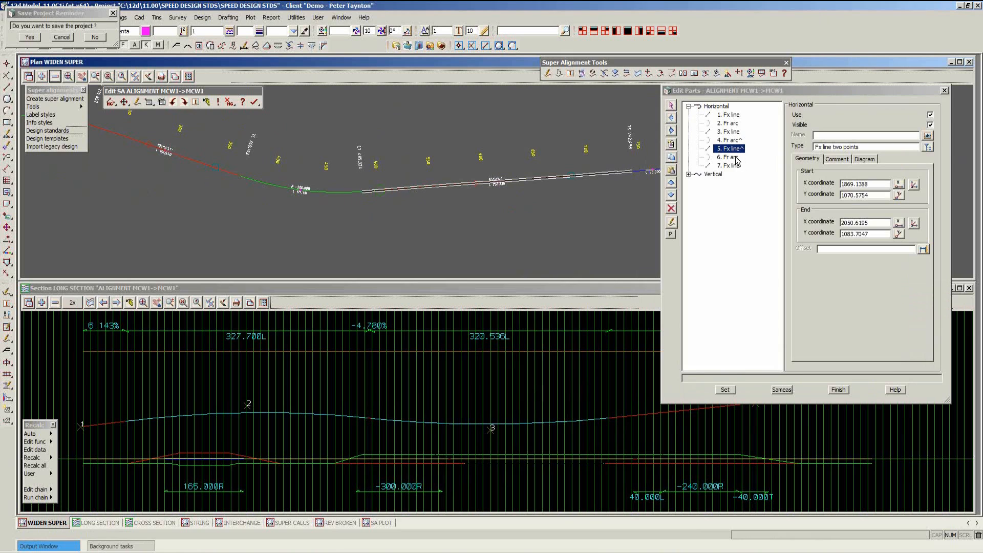
click(728, 140)
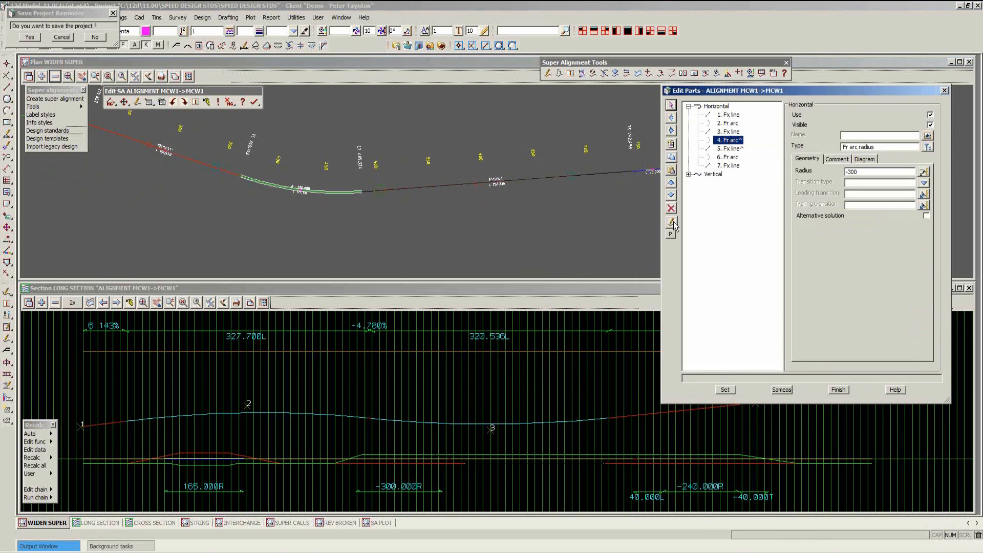
click(672, 223)
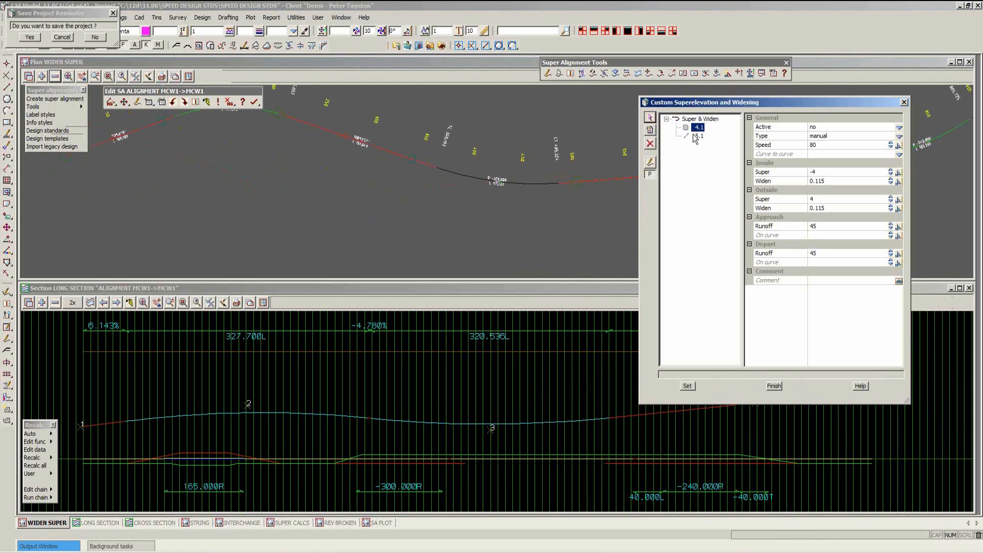
Close the custom superelevation and widening settings and end the editing of MCW1, discarding the changes
click(775, 386)
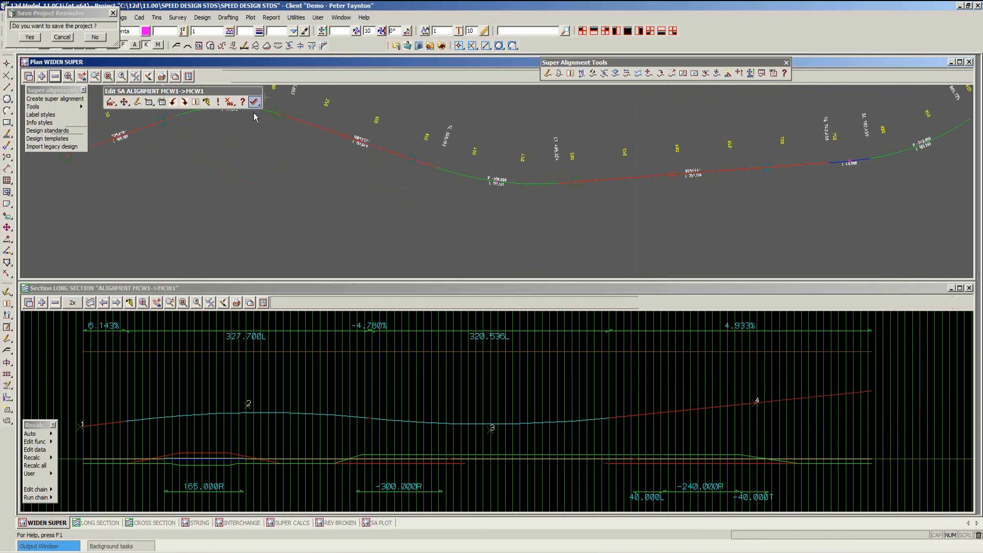
click(255, 118)
click(269, 157)
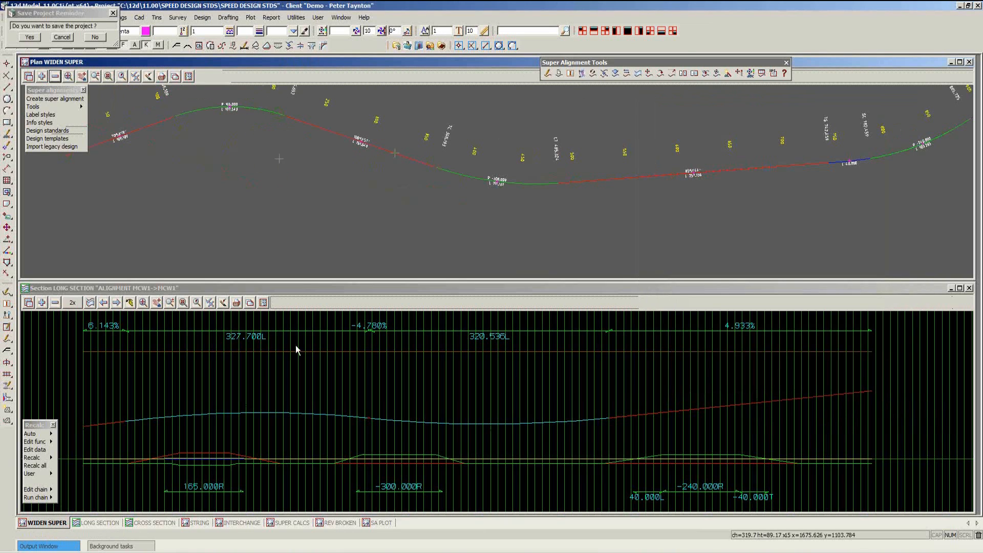
Switch to the STRING plan view and profile alignment MCW2 in the long section view
click(197, 523)
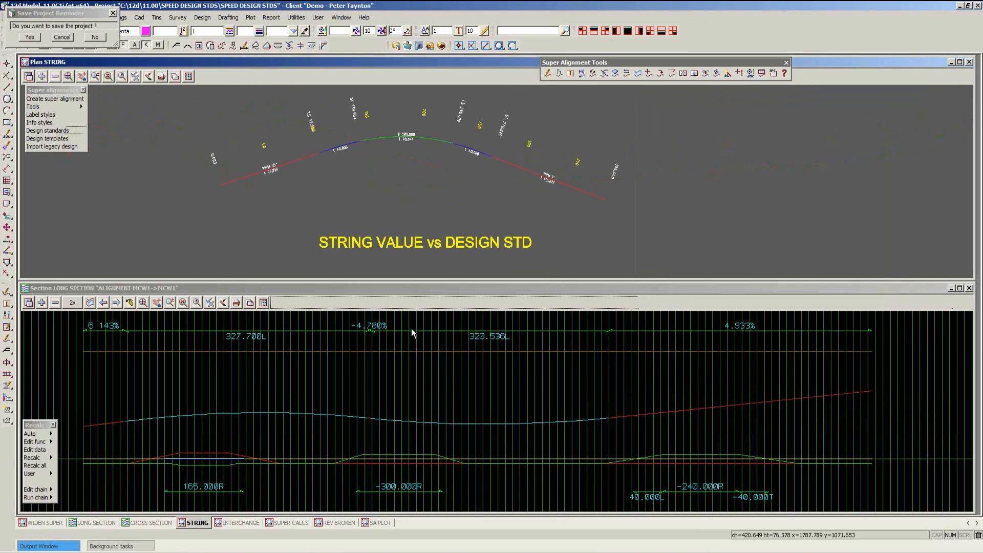
click(90, 303)
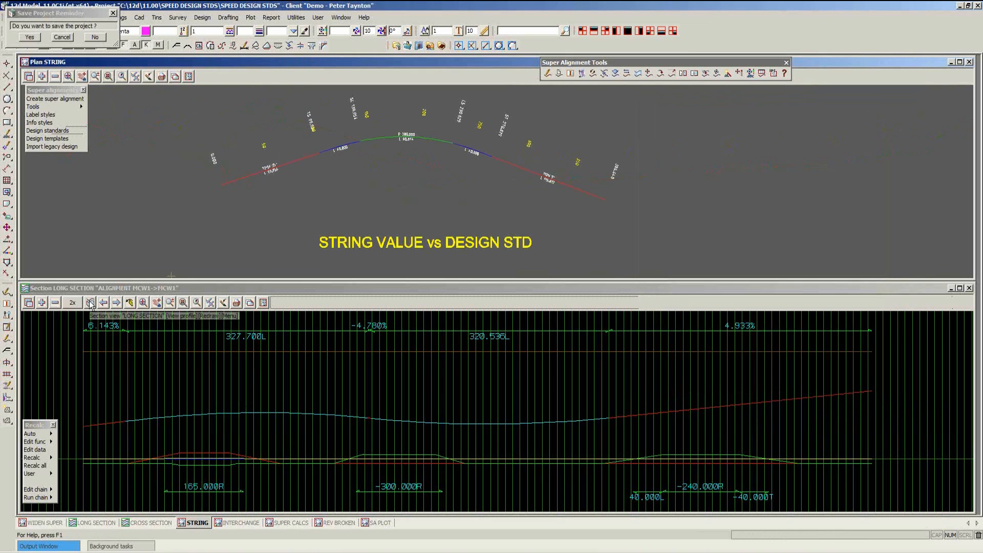
click(321, 152)
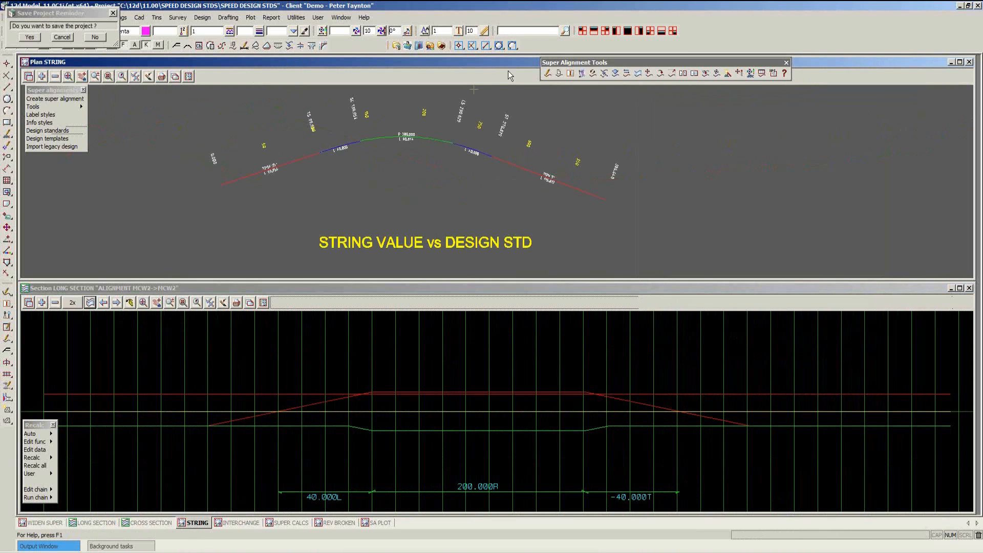
Start editing super alignment MCW2 and open its Edit Parts settings, moving the edit toolbar clear of the alignment
click(548, 73)
click(424, 136)
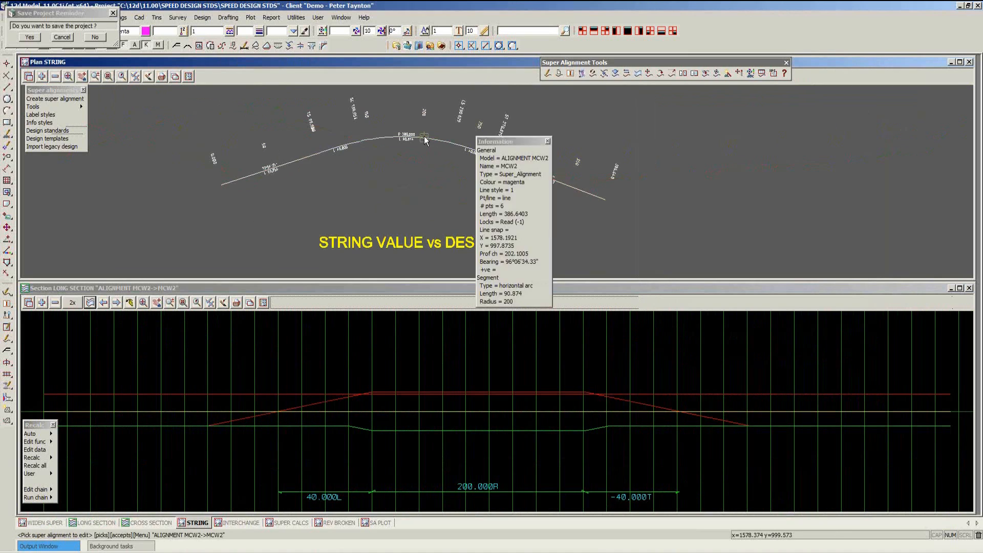
middle_click(424, 137)
drag(137, 17, 819, 91)
click(736, 105)
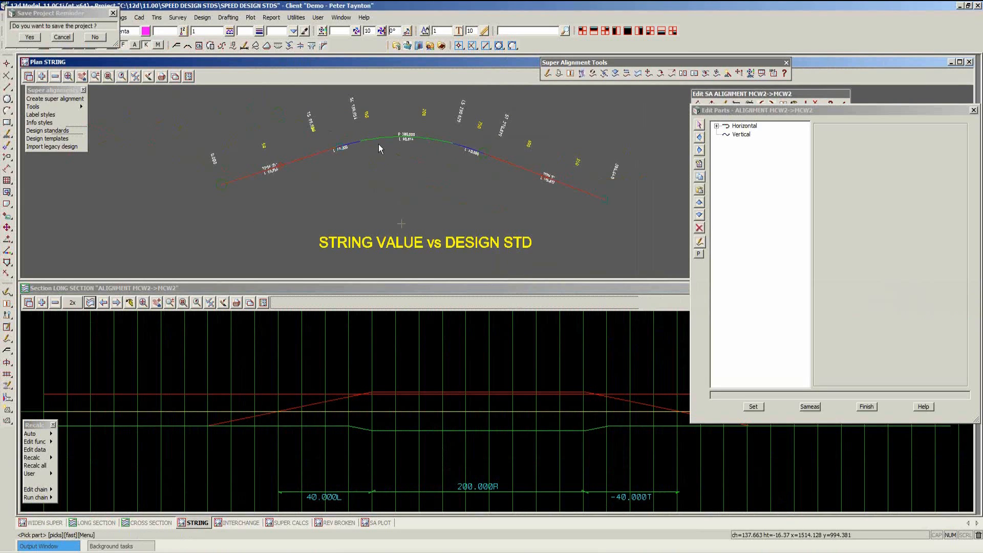
Set the leading and trailing transitions of MCW2's 200 radius arc to 60 and apply the change
click(717, 126)
click(759, 142)
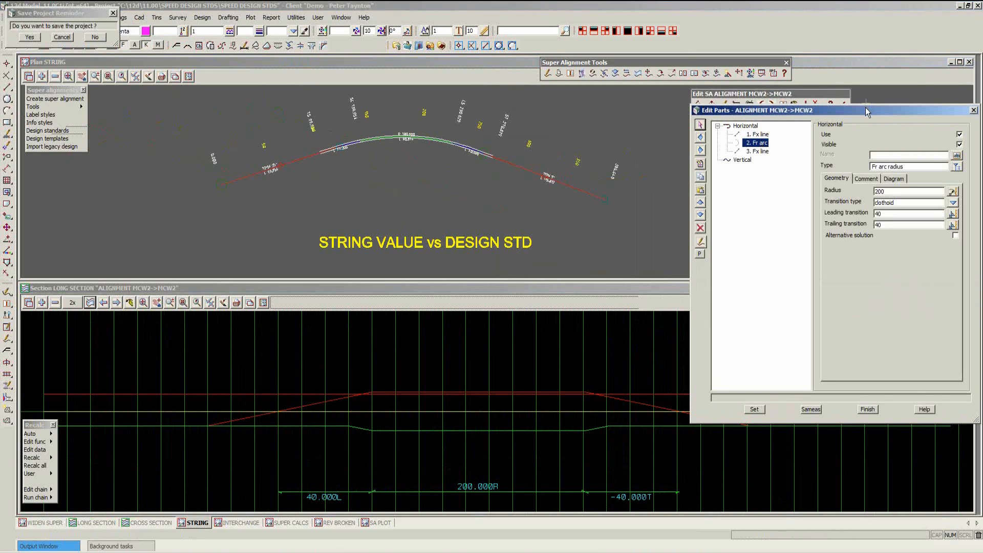
drag(862, 107, 809, 105)
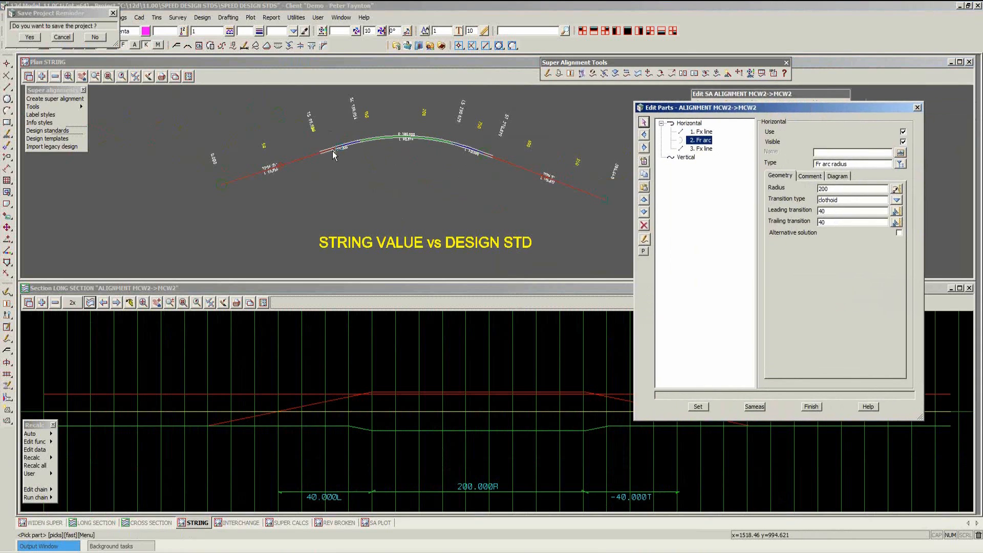
click(827, 211)
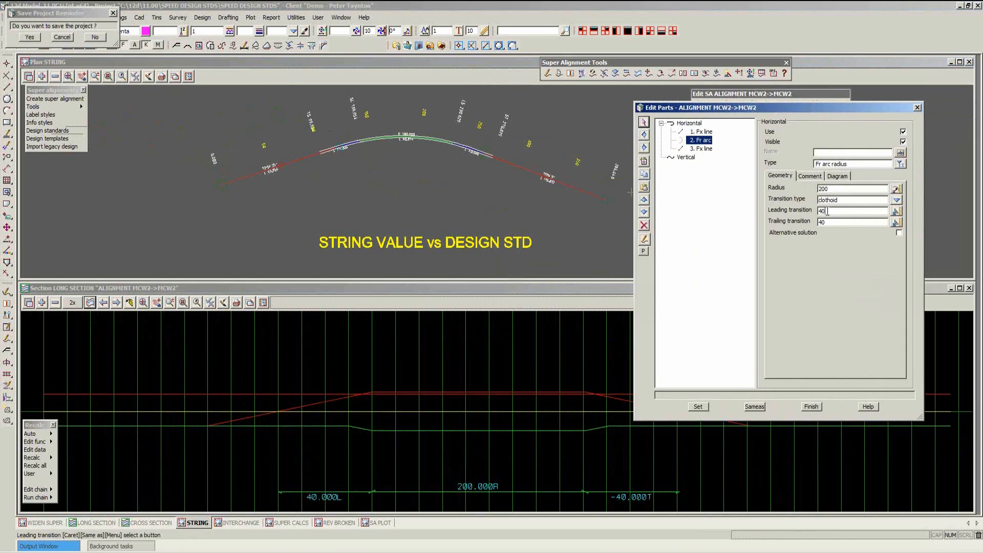
drag(828, 211, 819, 212)
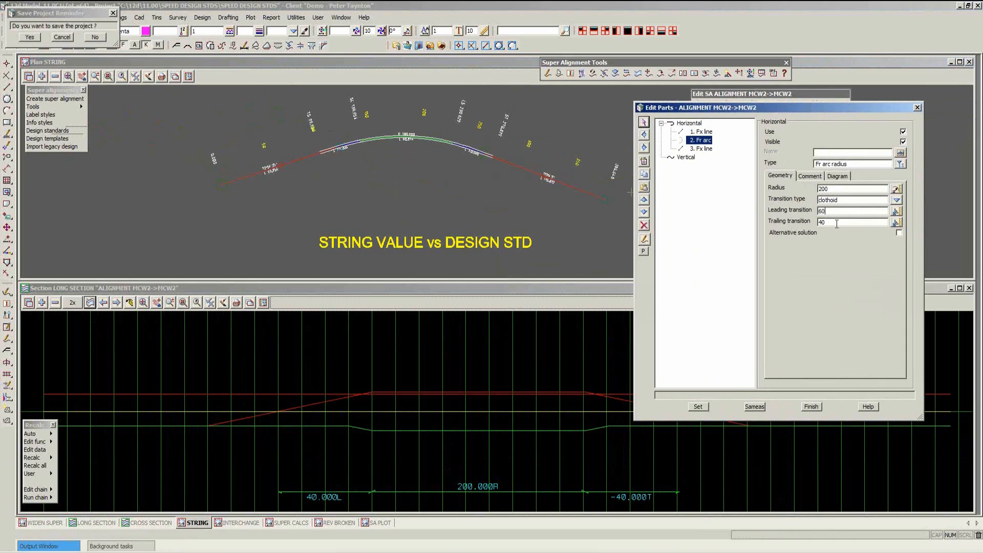
double_click(833, 224)
text(60)
click(700, 405)
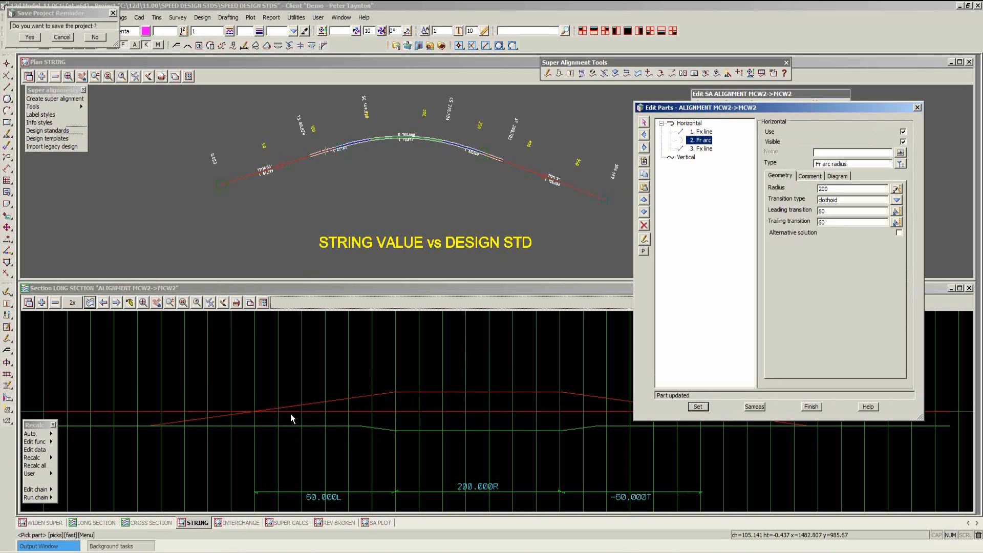
Insert a custom superelevation and widening node on the 200 radius arc of MCW2
click(644, 239)
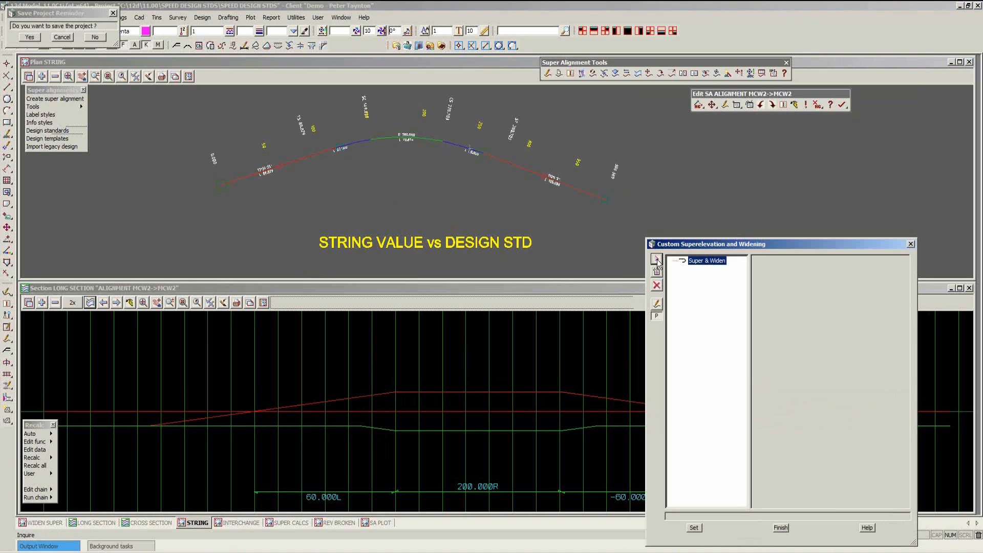
click(657, 260)
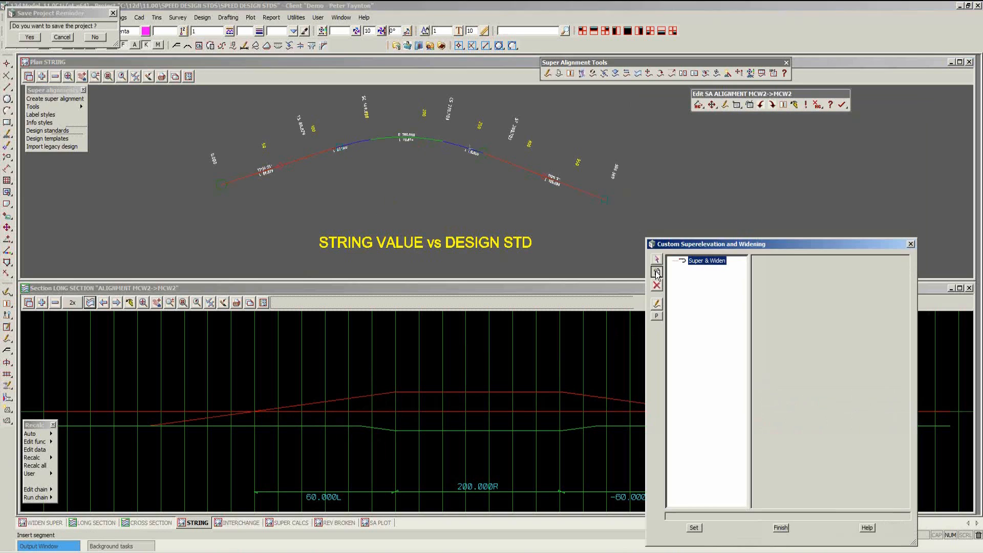
click(400, 138)
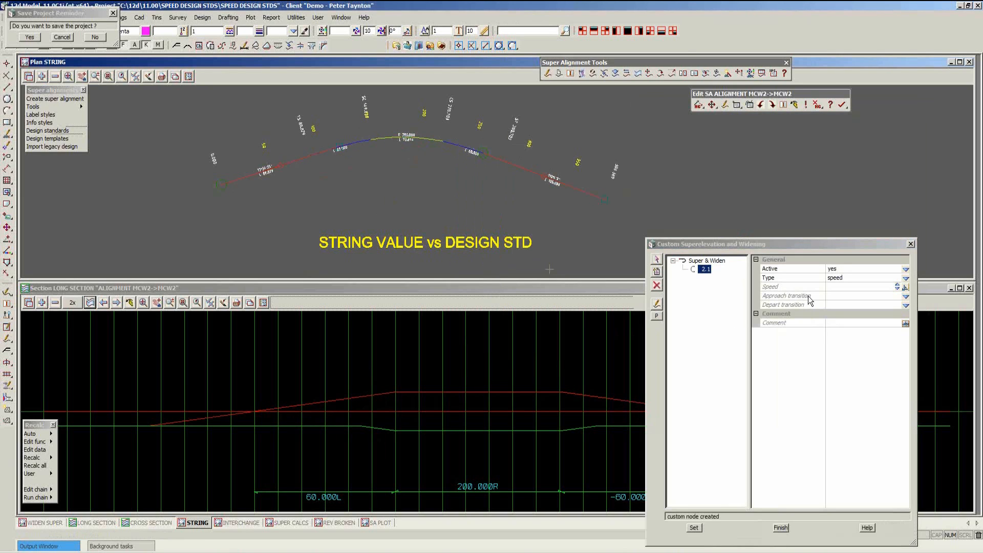
Set the approach transition of MCW2's custom node to standard and apply it
click(907, 297)
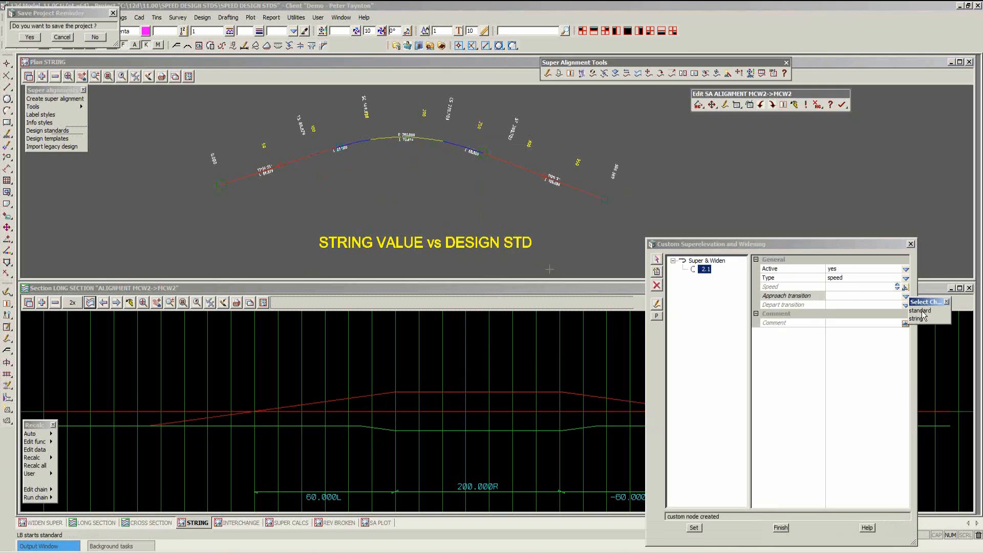
click(922, 311)
click(695, 528)
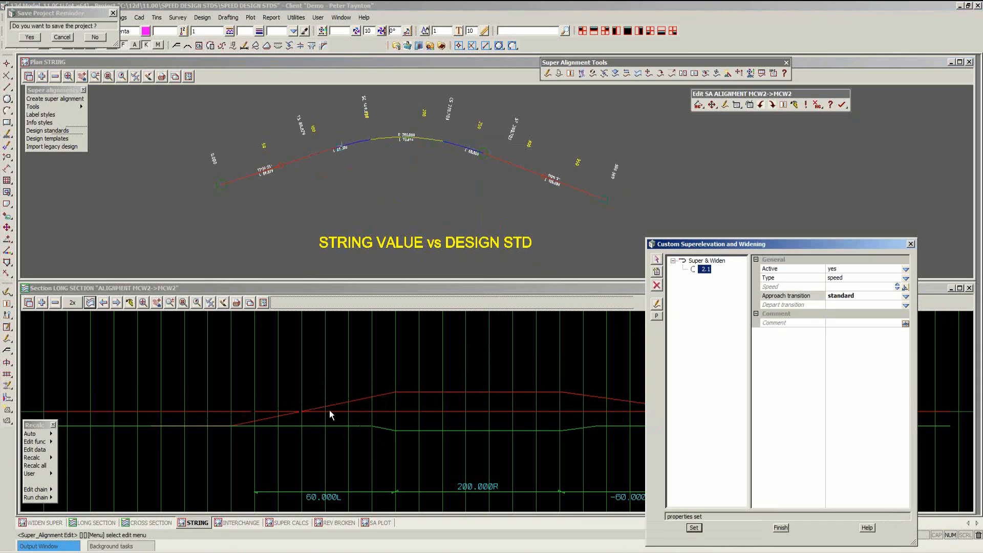
Close the custom superelevation settings and quit editing MCW2 without keeping its changes
click(781, 528)
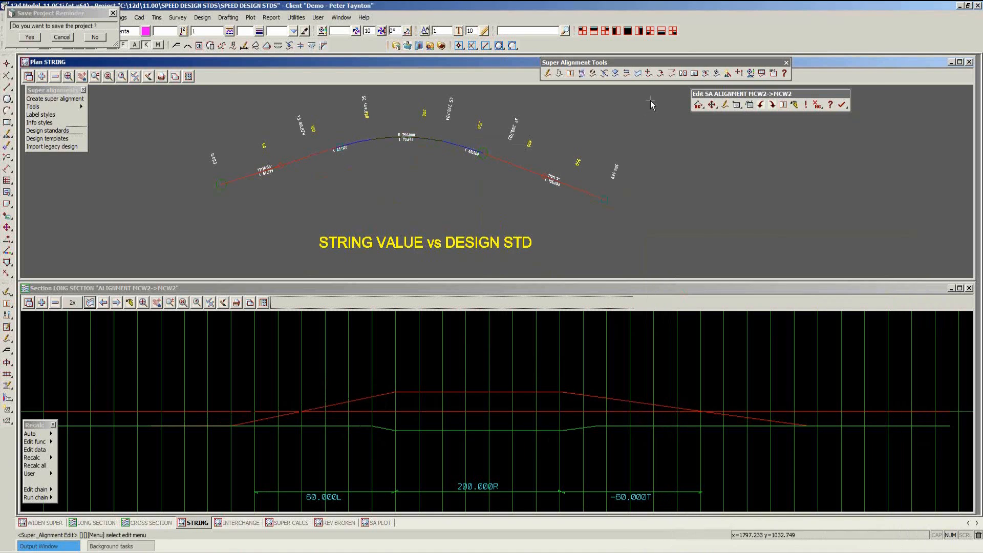
click(842, 105)
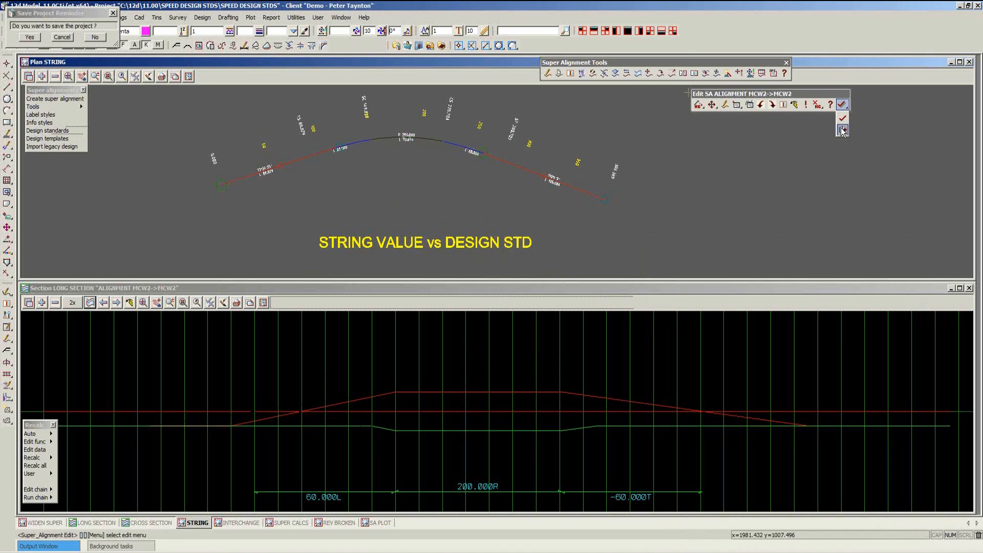
click(864, 158)
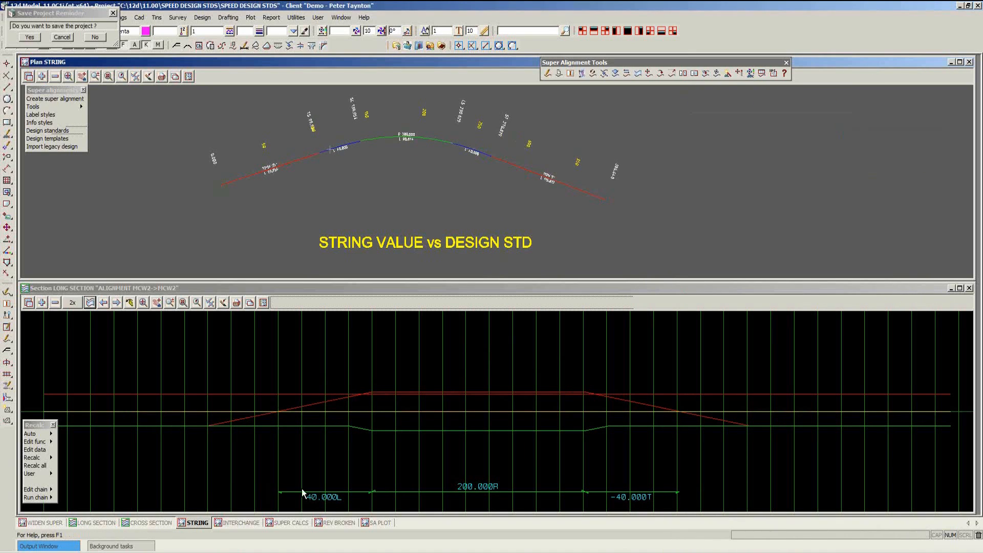
Bring up the INTERCHANGE plan and profile the ramp alignment MK04 in the long section
click(239, 522)
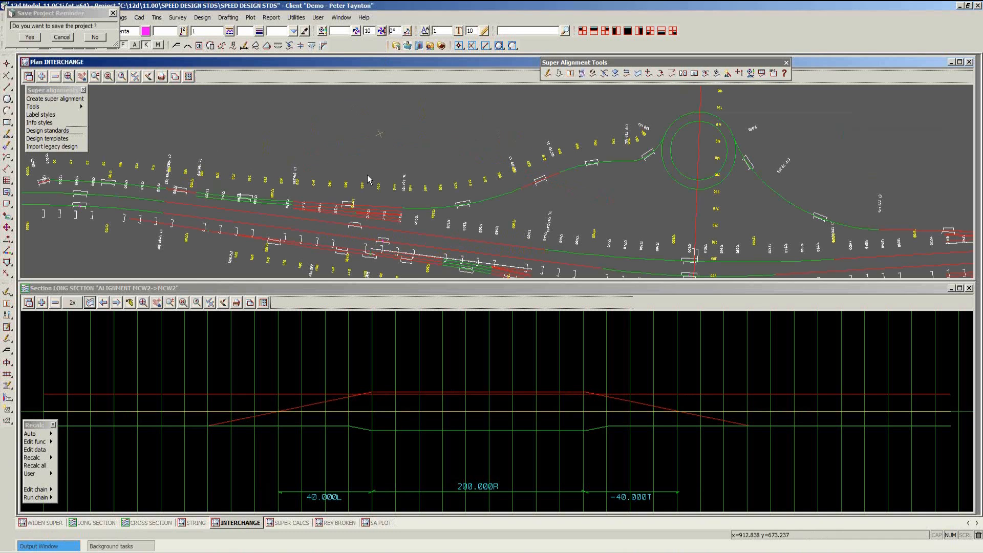
scroll(353, 196, down, 3)
scroll(476, 190, up, 2)
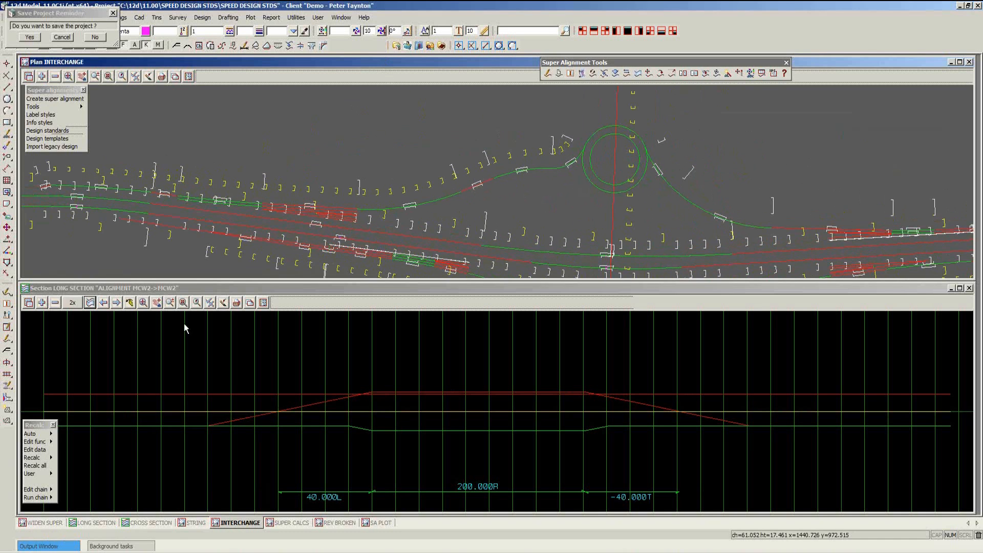
click(90, 302)
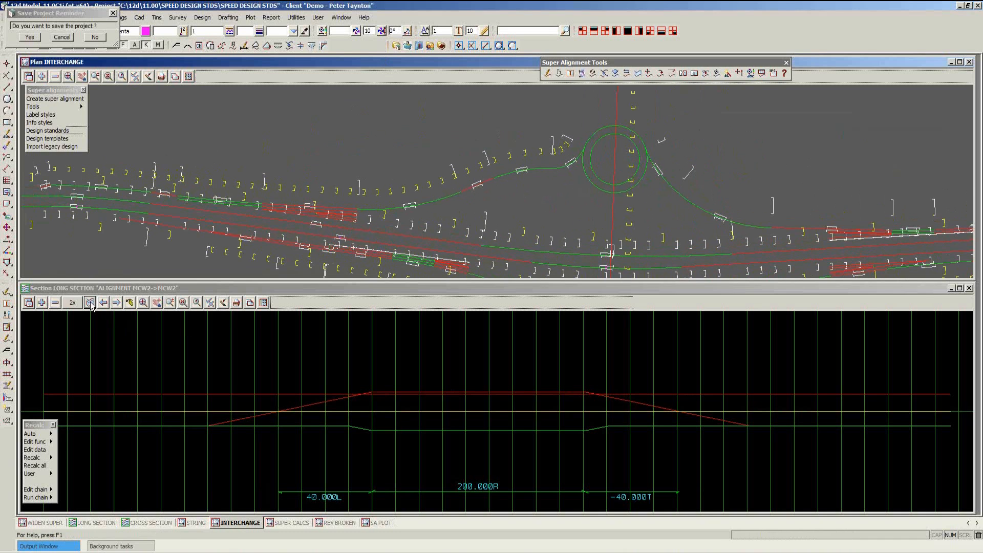
click(480, 189)
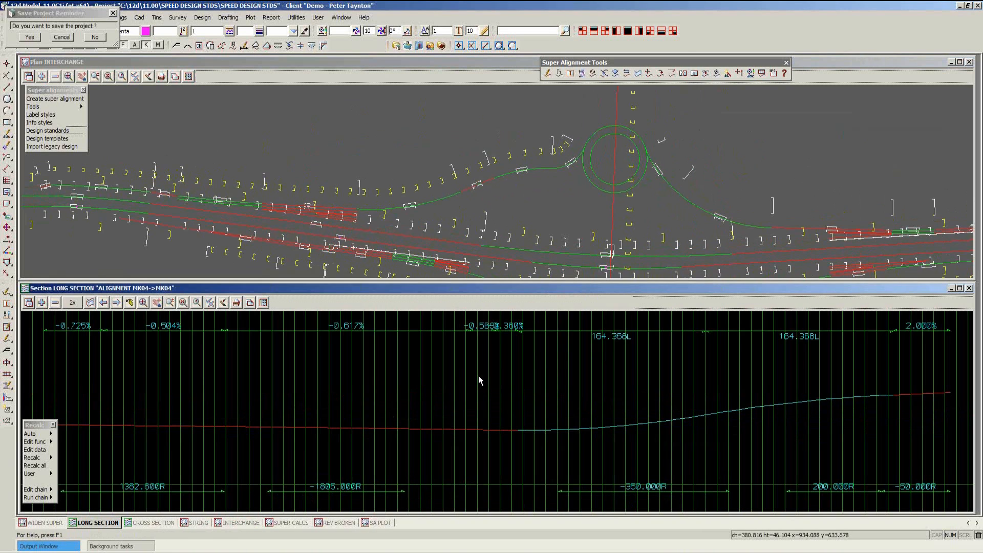
scroll(480, 380, down, 3)
scroll(503, 372, up, 1)
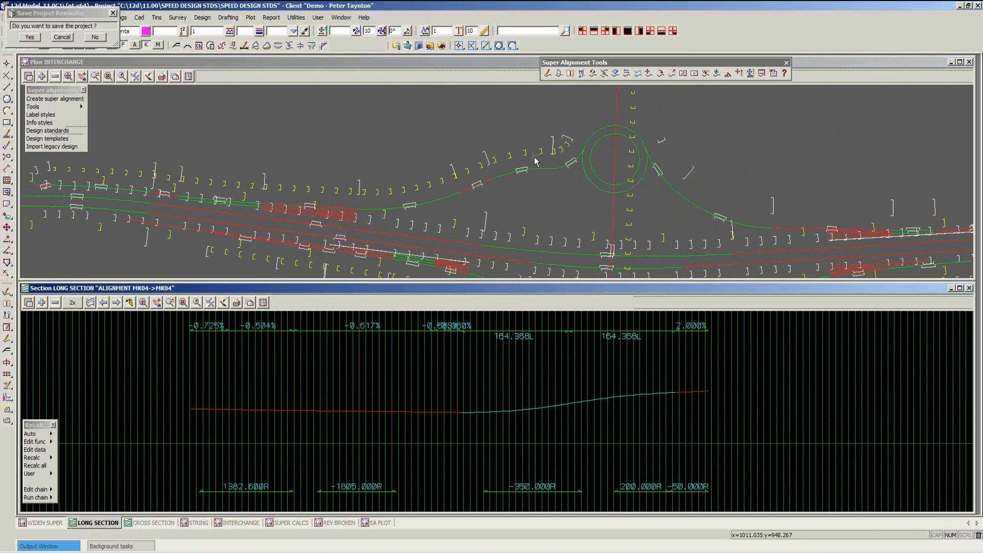
Start editing super alignment MK04 and open the Design settings in its properties, moving the dialog clear of the alignment
click(547, 73)
click(480, 185)
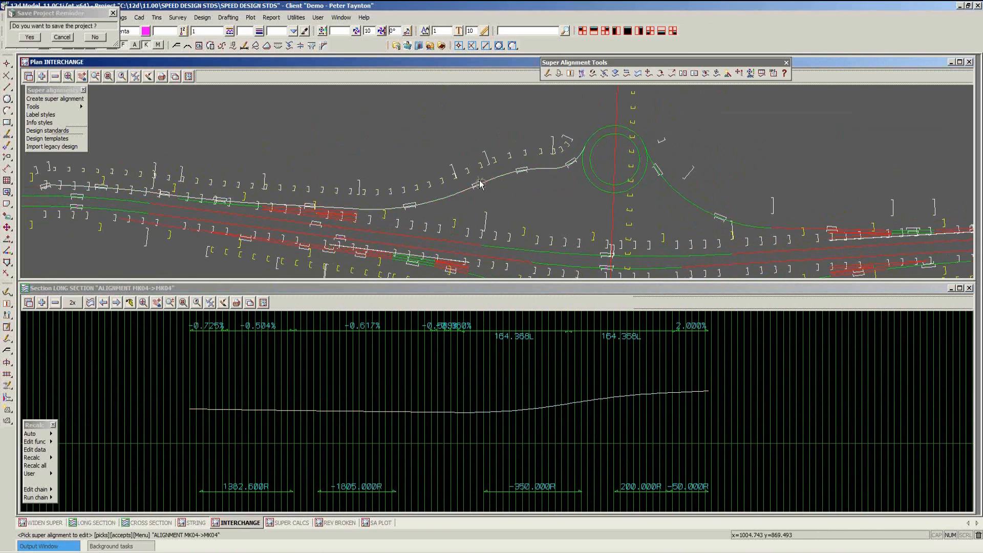
middle_click(480, 184)
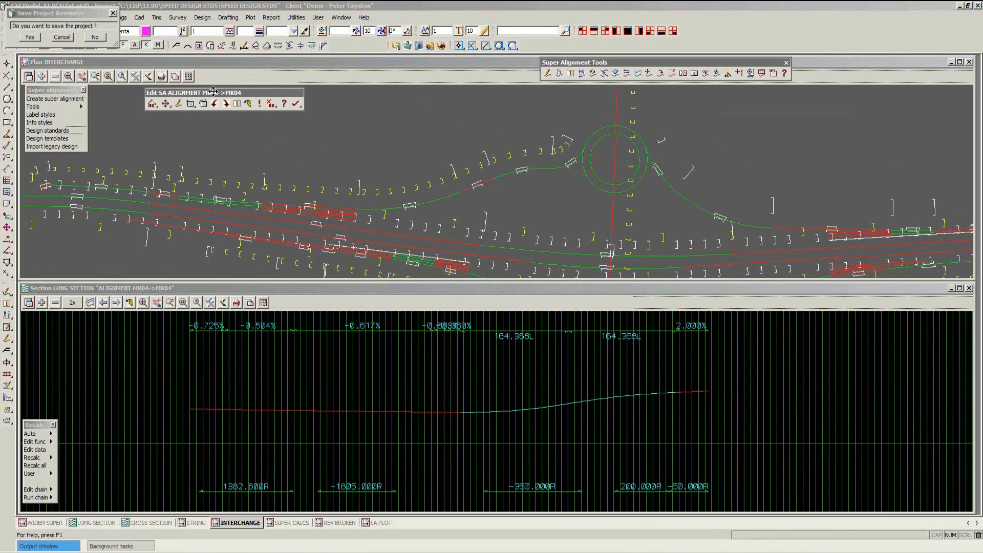
drag(213, 92, 202, 93)
click(197, 106)
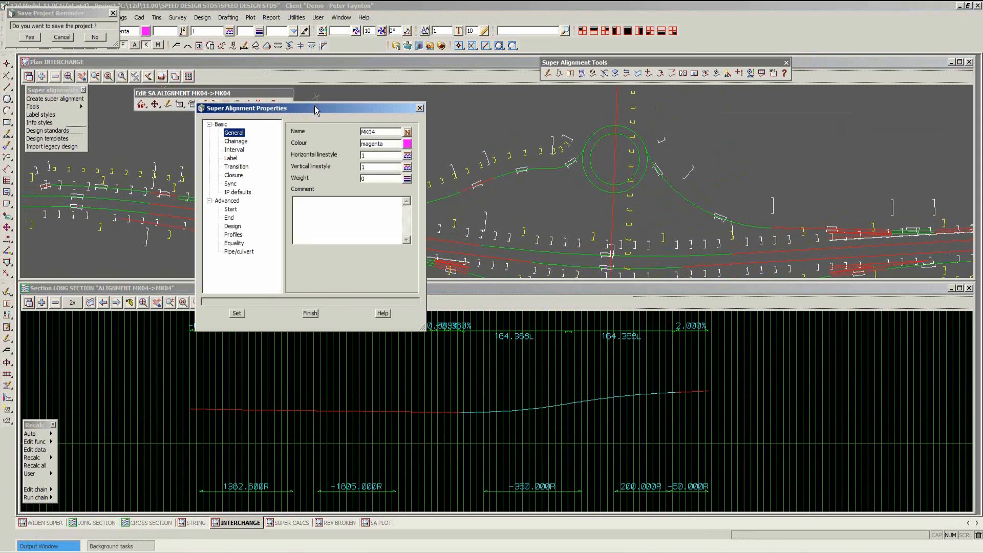
drag(314, 105, 755, 106)
click(673, 227)
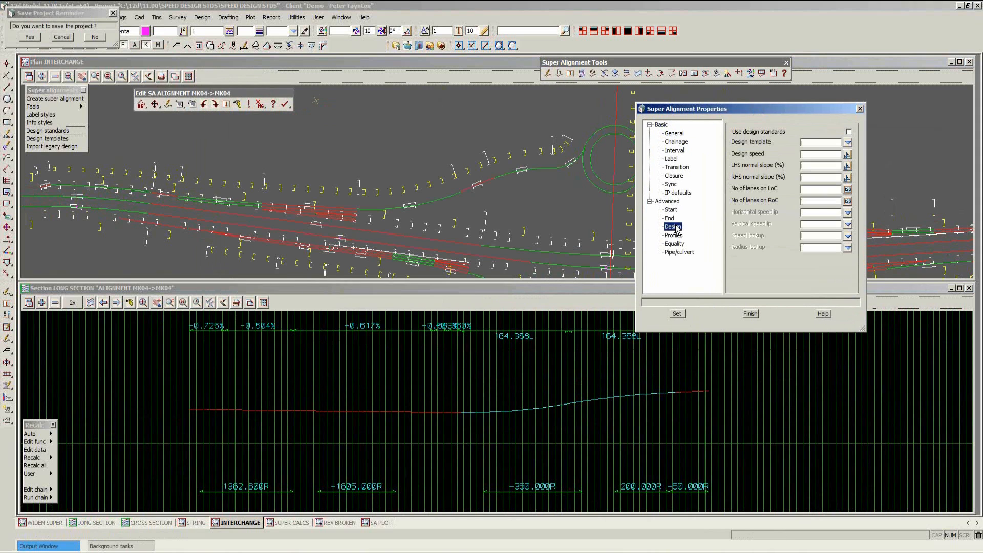
Enable design standards for MK04 using the Rural Road template with a design speed of 100, and apply the properties
click(849, 132)
click(848, 142)
click(872, 165)
double_click(811, 155)
text(100)
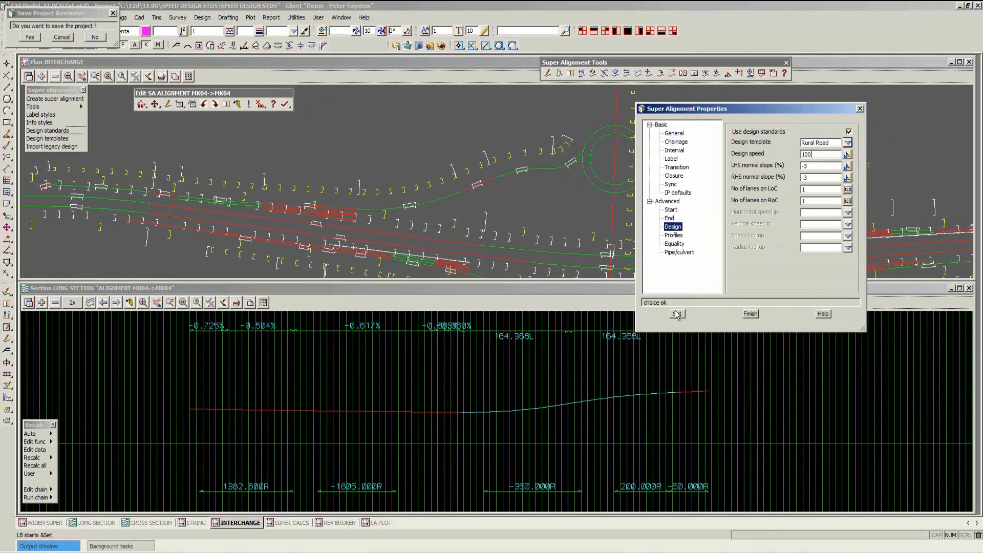
click(677, 314)
click(749, 313)
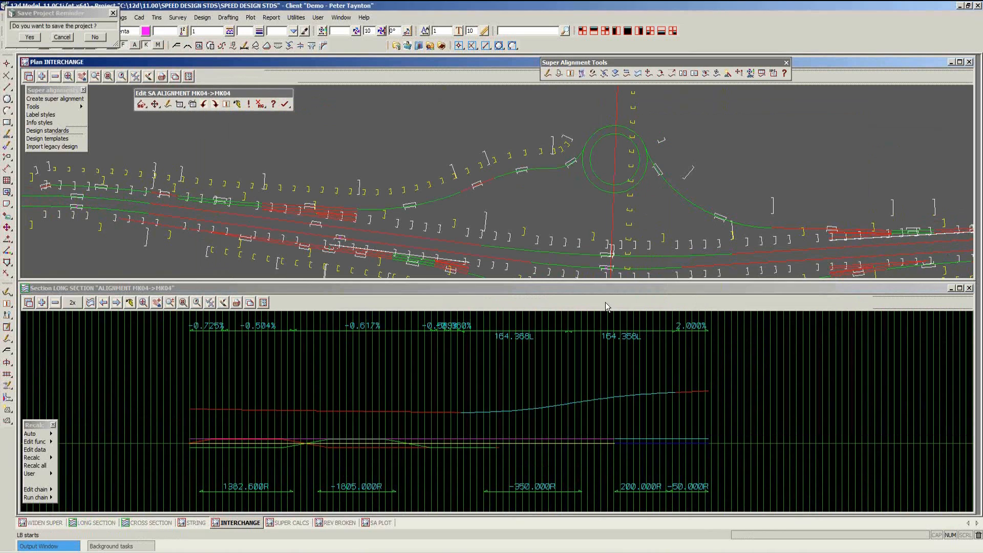
Examine MK04's superelevation profiles in the long section against its curves in the interchange plan
click(532, 298)
scroll(465, 401, down, 1)
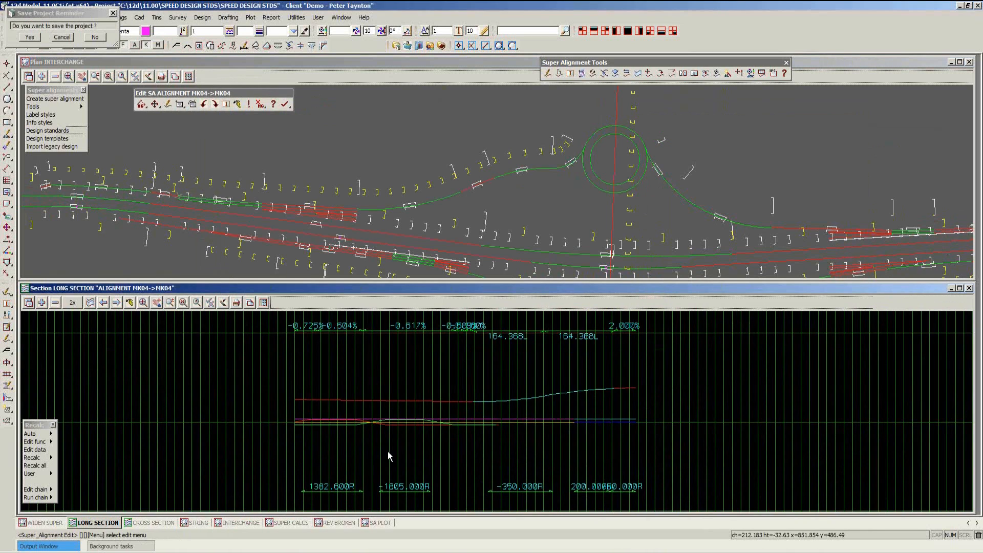
scroll(400, 466, up, 2)
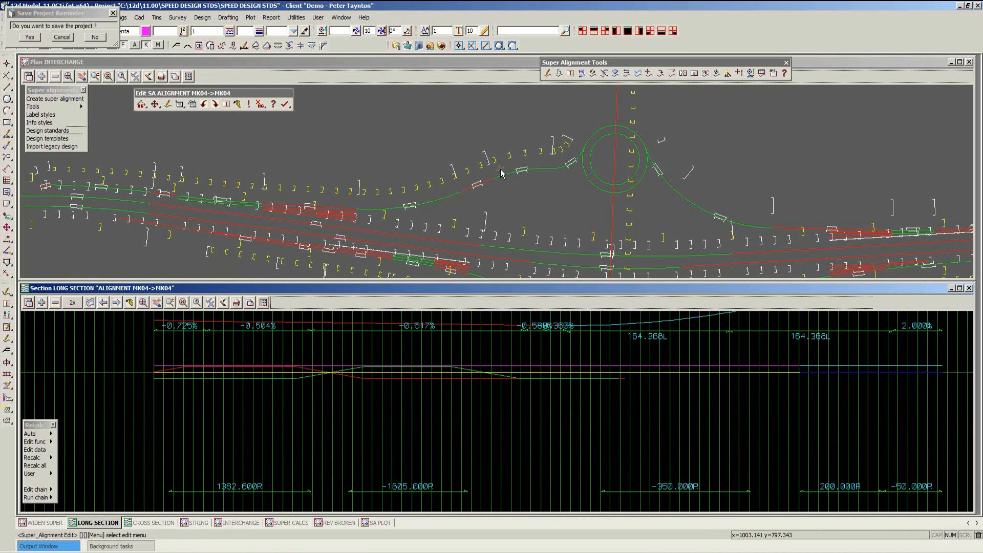
click(470, 76)
scroll(552, 169, up, 2)
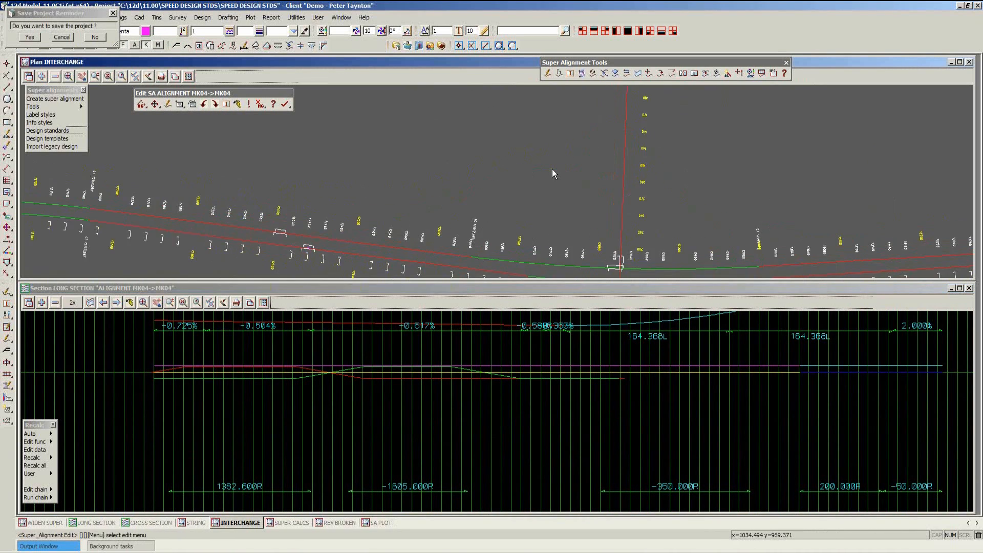
click(428, 289)
scroll(337, 411, down, 2)
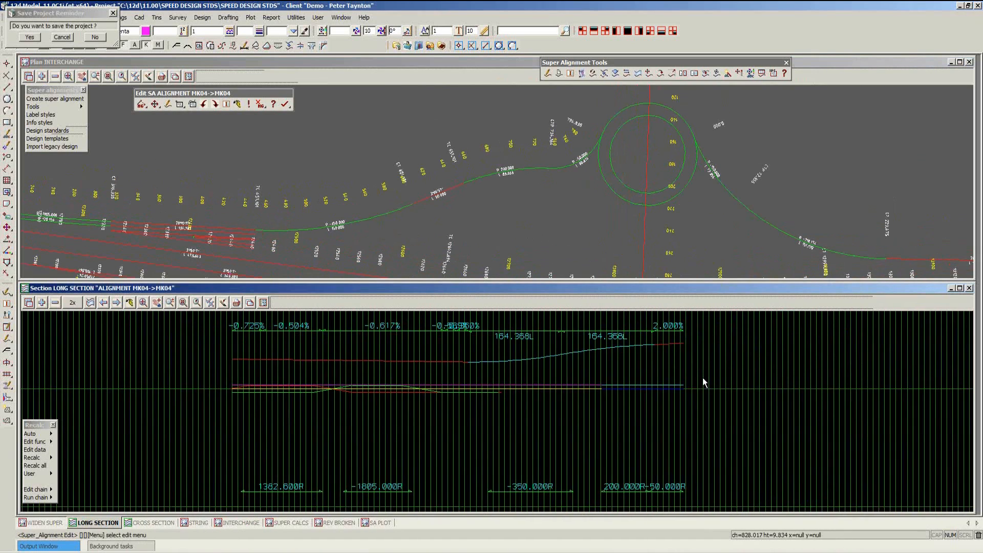
scroll(704, 377, up, 2)
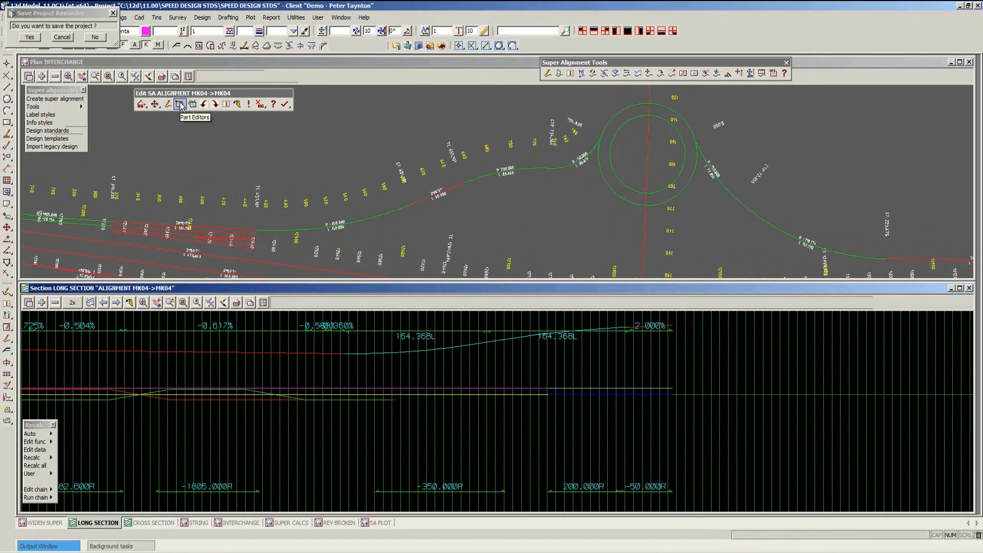
Insert a custom superelevation and widening node on MK04's 350 radius arc with speed 80 and apply it
click(179, 106)
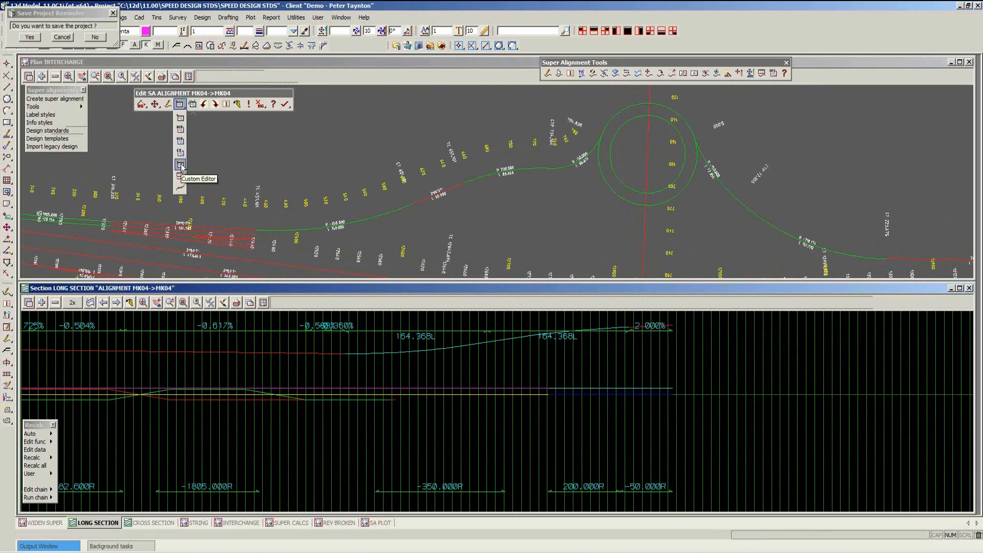
click(182, 166)
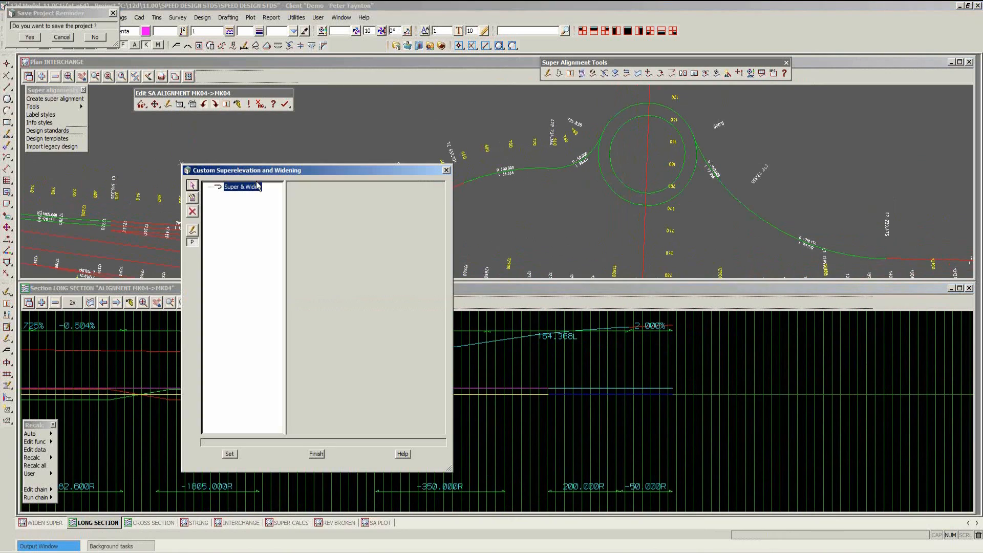
drag(333, 168, 857, 93)
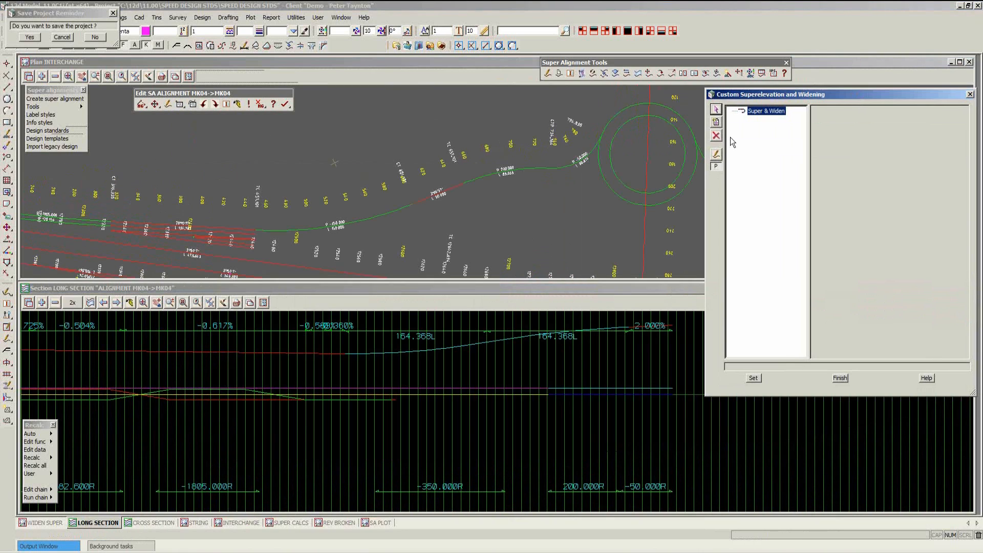
click(716, 109)
click(342, 222)
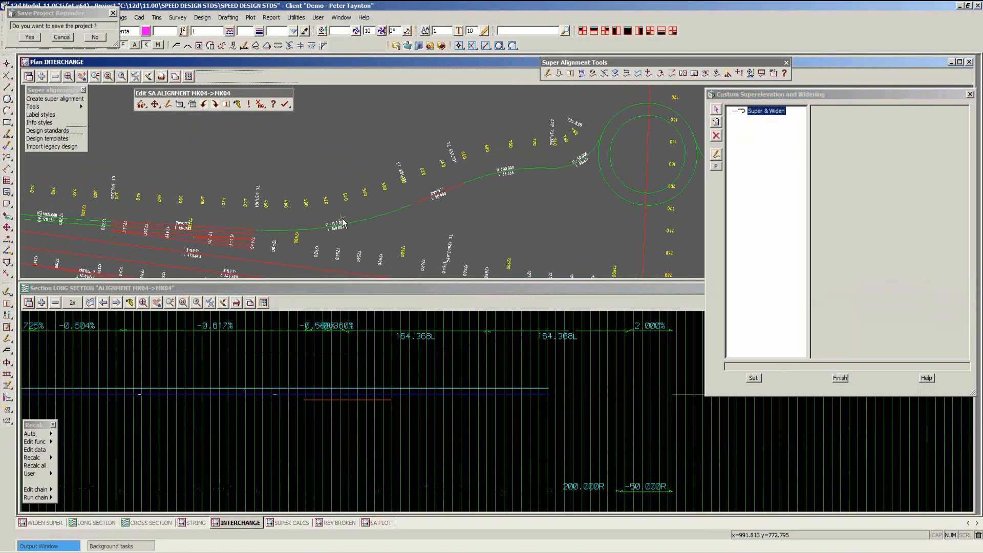
click(897, 136)
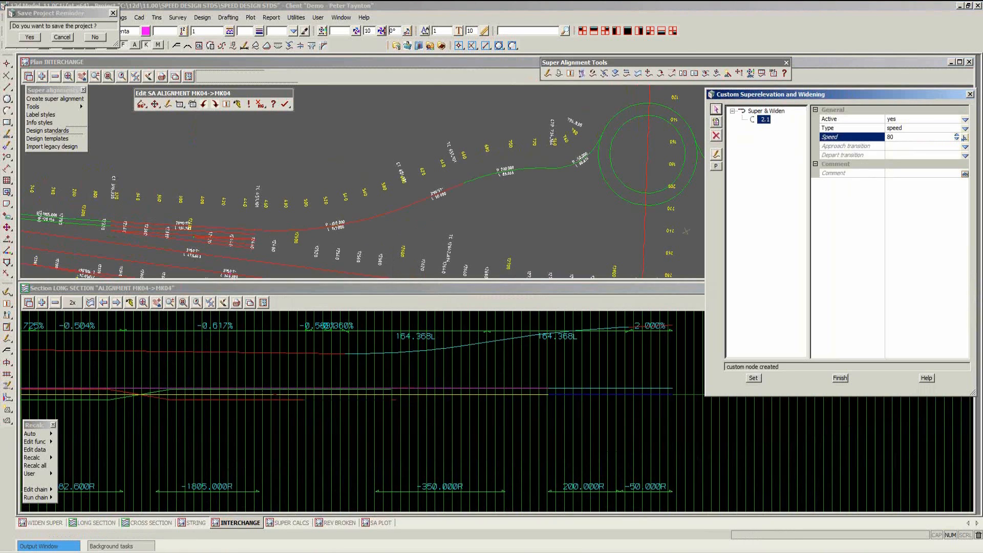
click(755, 378)
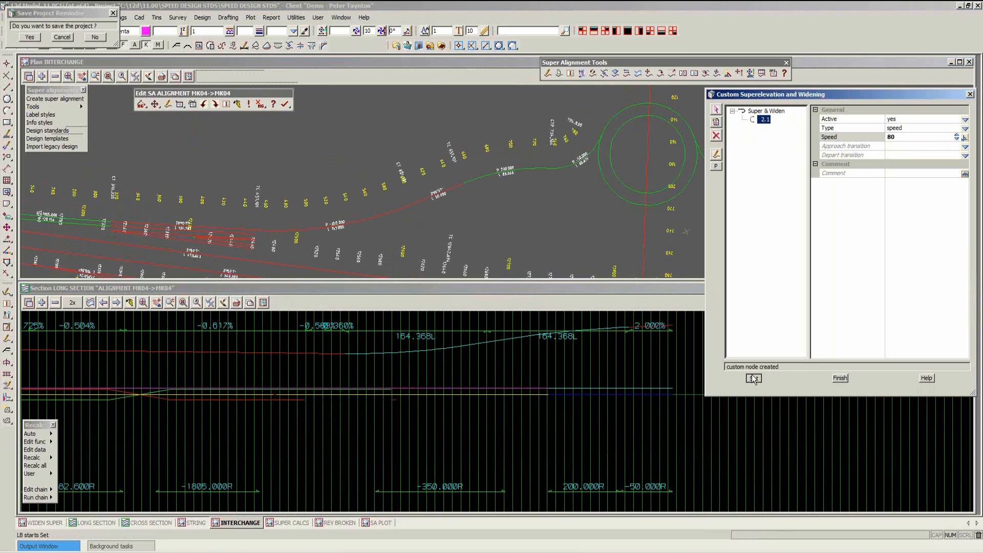
Insert a second custom superelevation and widening node on MK04's 200 radius arc near the roundabout
click(530, 300)
scroll(524, 317, down, 1)
scroll(477, 370, up, 2)
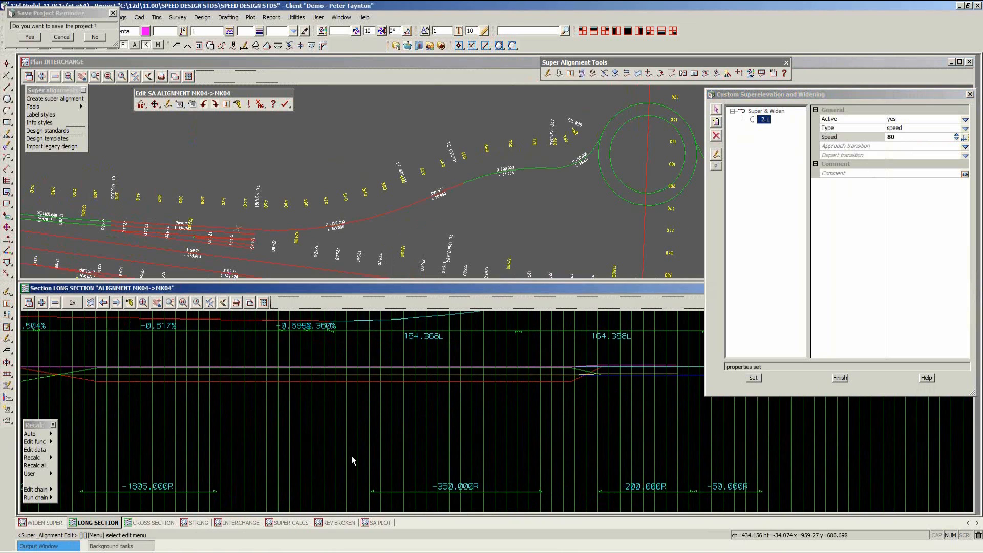
scroll(351, 456, down, 2)
scroll(581, 419, up, 3)
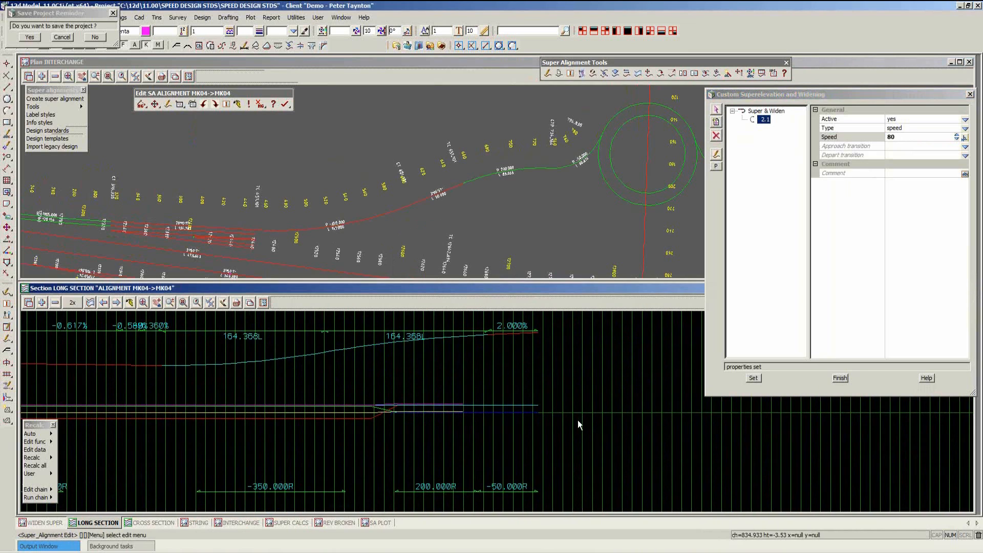
click(717, 121)
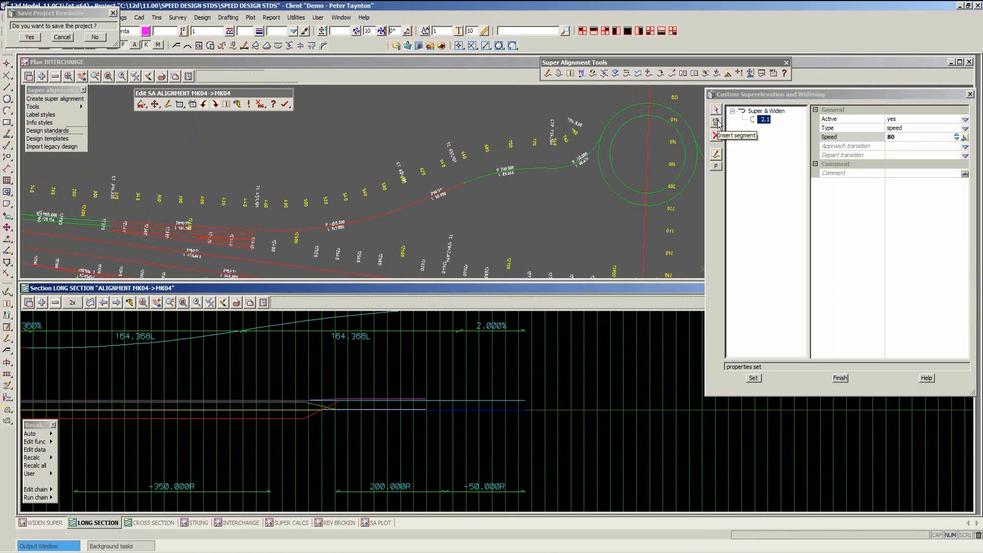
click(498, 170)
middle_click(498, 170)
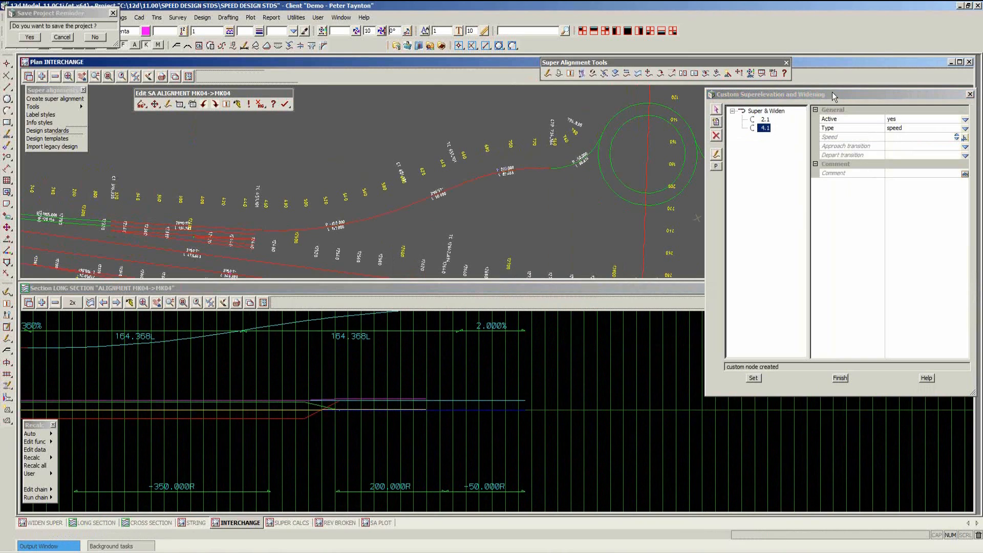
drag(831, 95, 757, 104)
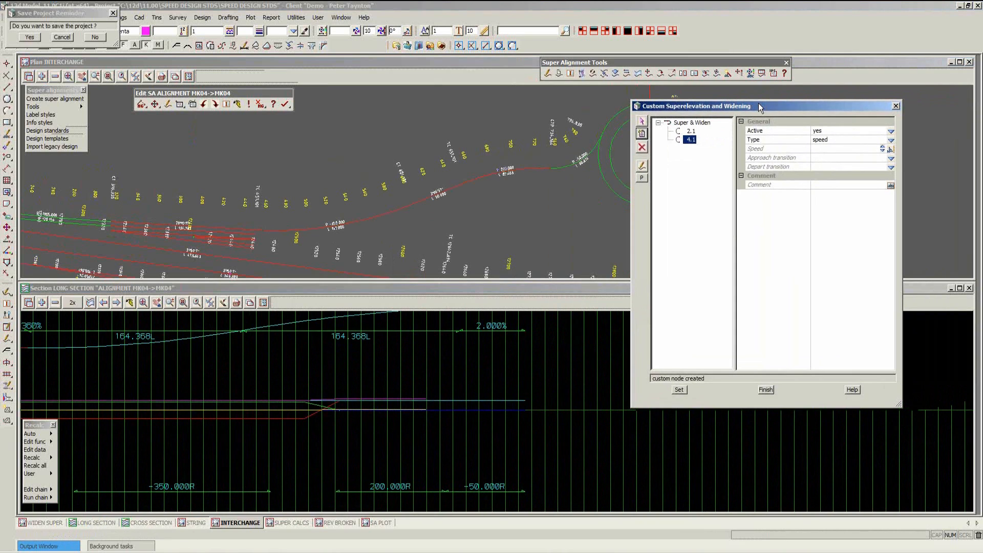
Change the 200 radius arc's custom node to manual type with a speed of 60
click(890, 139)
click(902, 163)
click(814, 146)
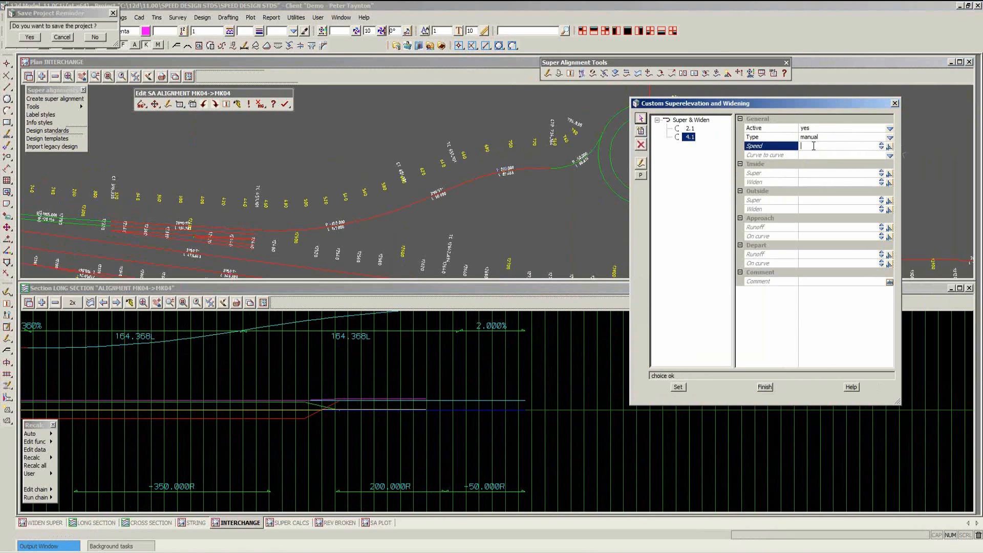
key(Return)
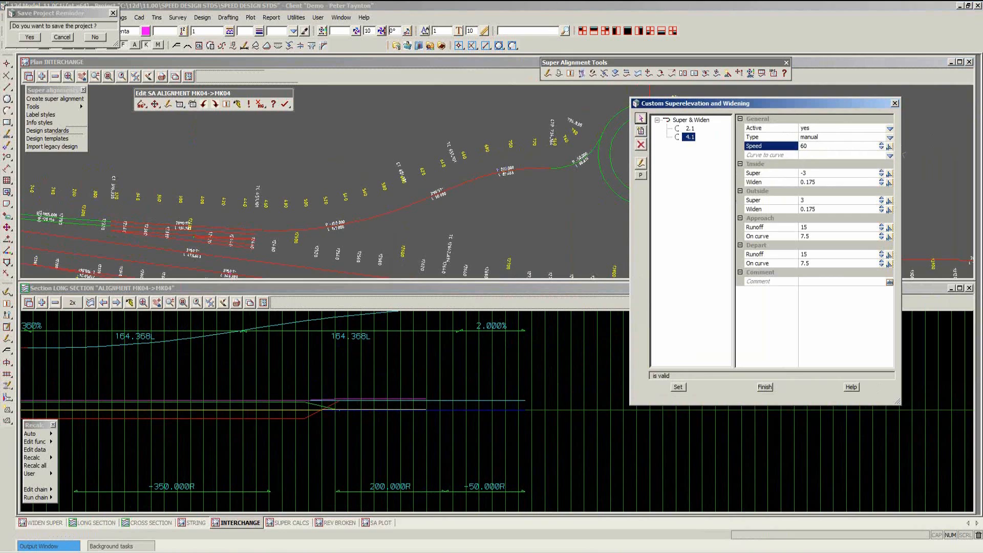
Set the inside and outside widening of the 200 radius arc's custom node to 0 and apply
click(825, 183)
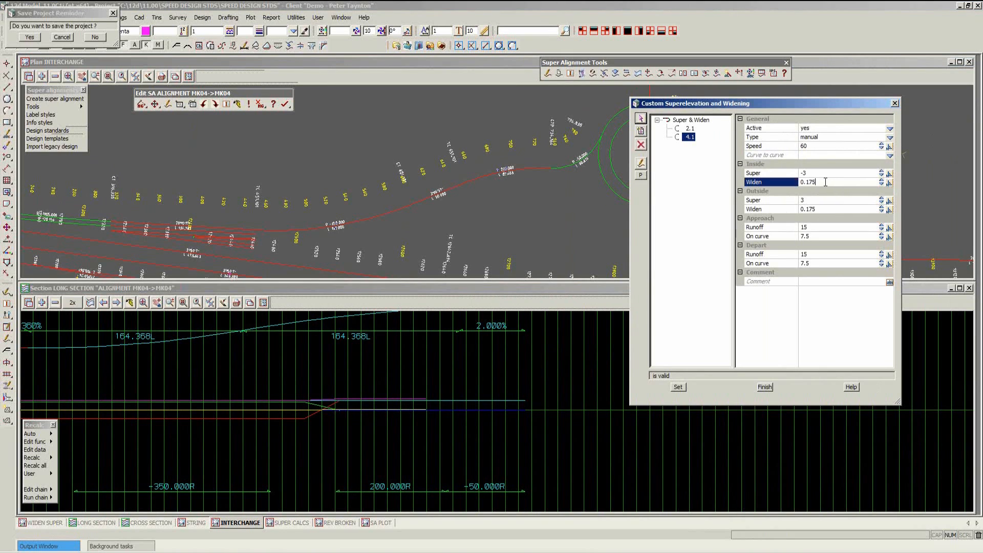
click(819, 207)
drag(818, 209, 802, 209)
text(0)
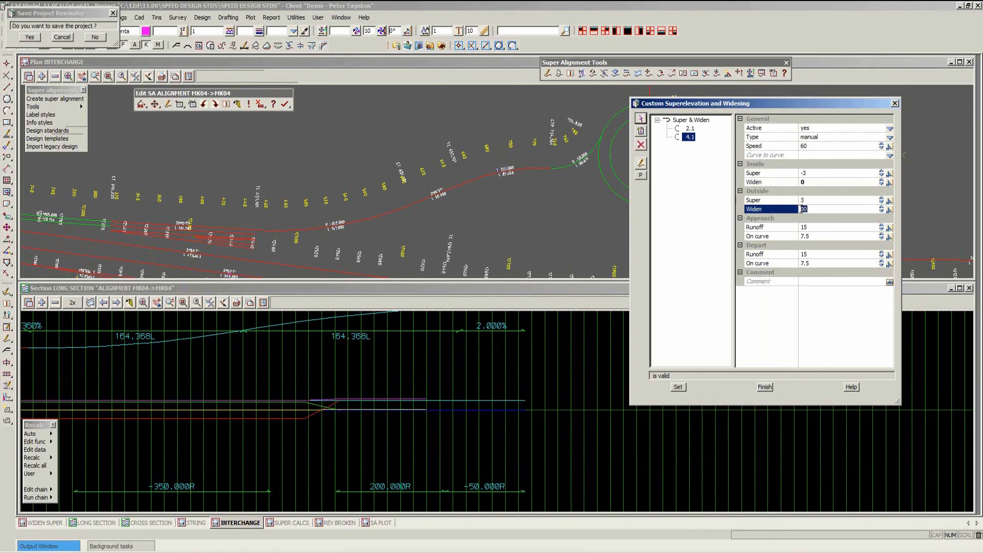
click(678, 387)
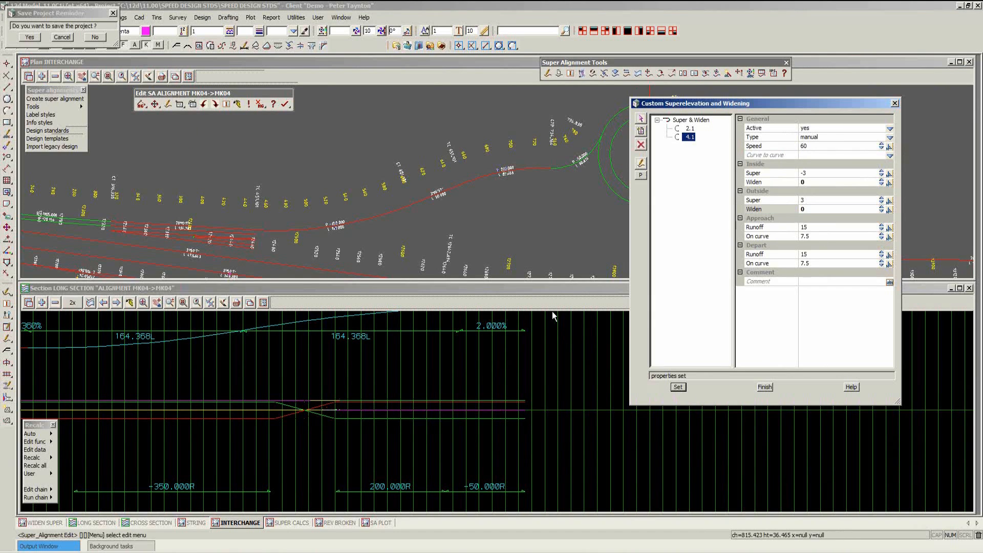
Insert a custom superelevation and widening node on MK04's 50 radius arc at the roundabout and make it manual type
click(508, 72)
scroll(515, 181, up, 3)
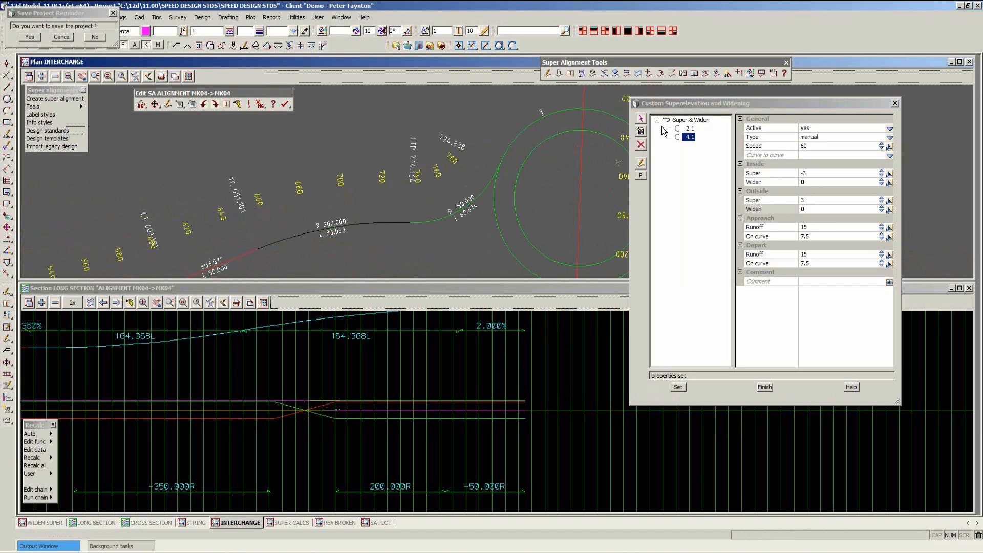
click(641, 131)
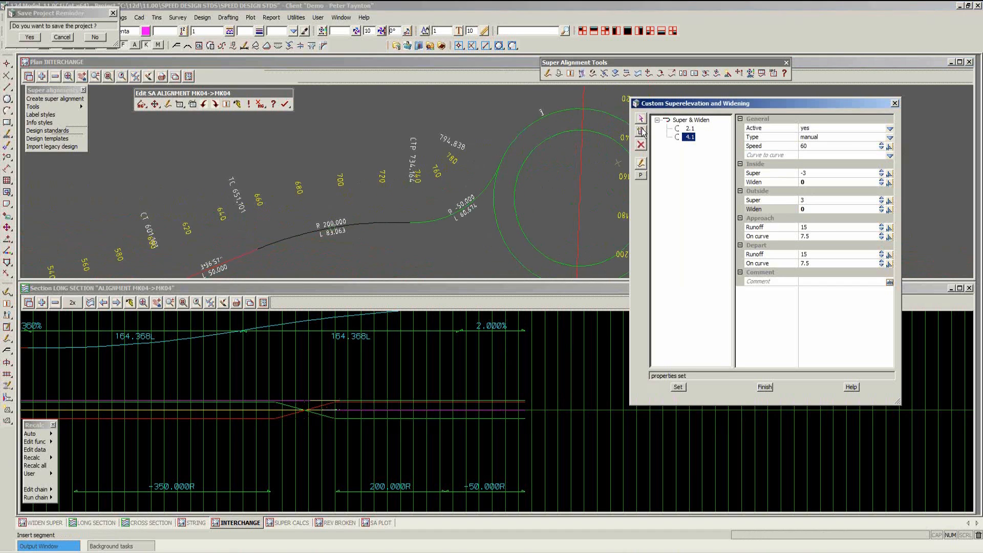
click(464, 206)
click(891, 138)
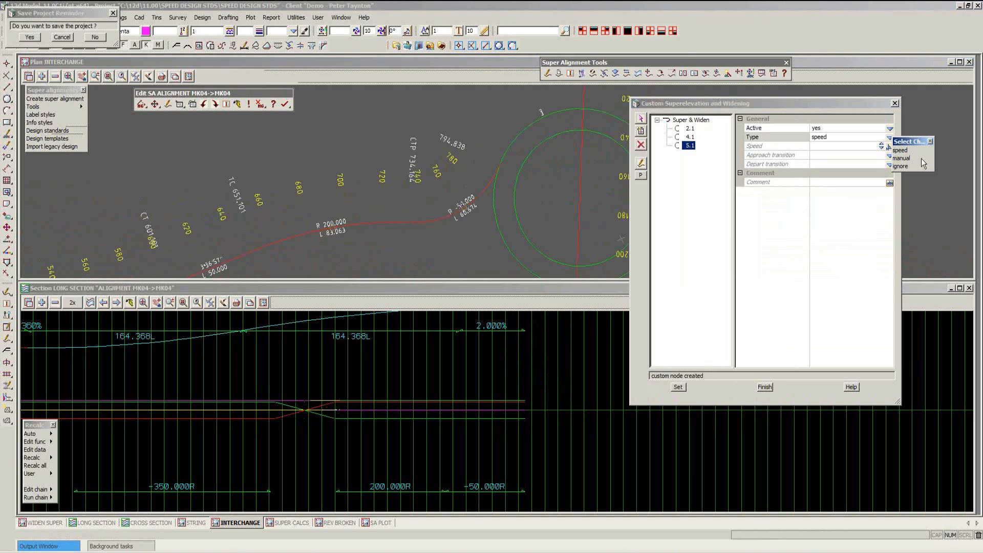
click(912, 162)
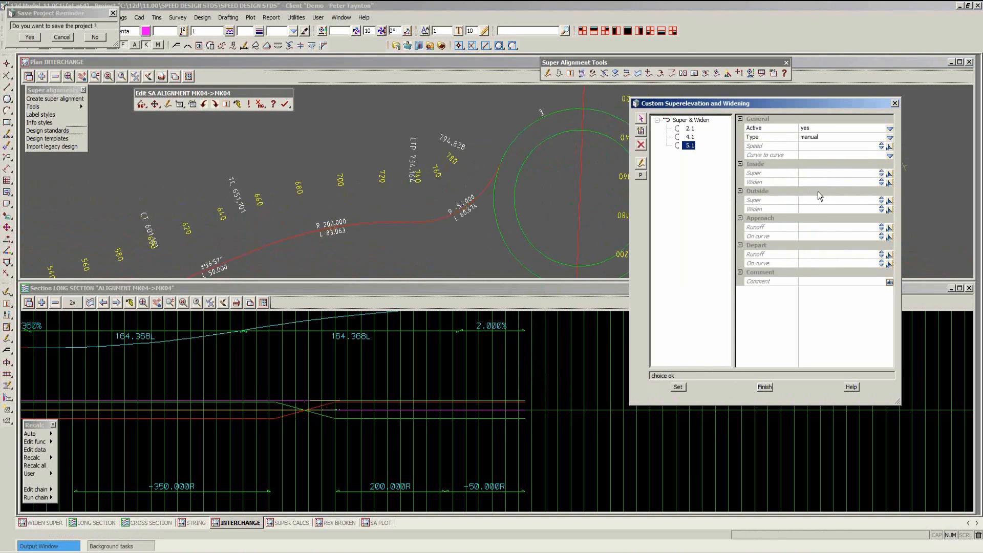
Set the 50 radius arc node's inside super to -3, outside super to 3 and approach runoff to 20, and apply
click(814, 174)
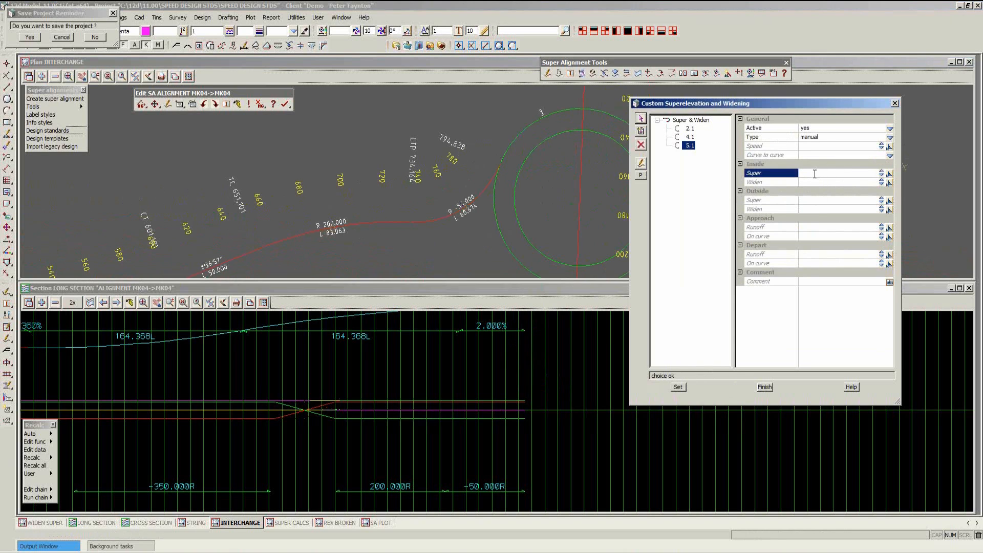
click(811, 201)
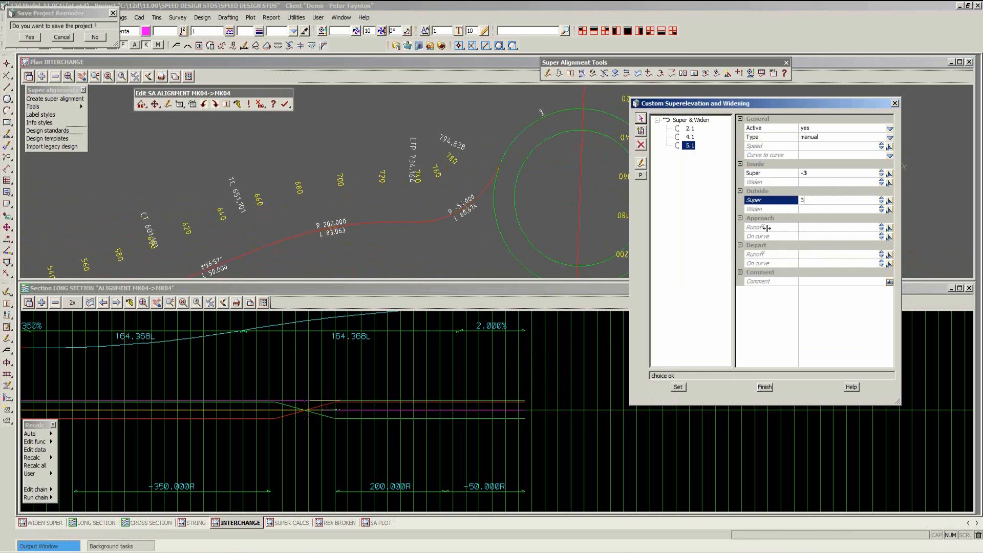
click(811, 227)
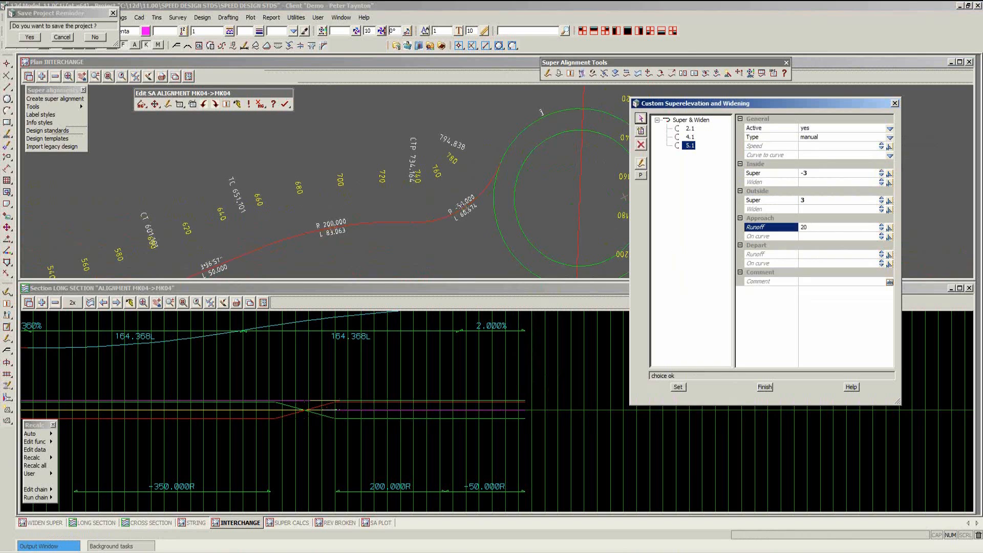
click(677, 387)
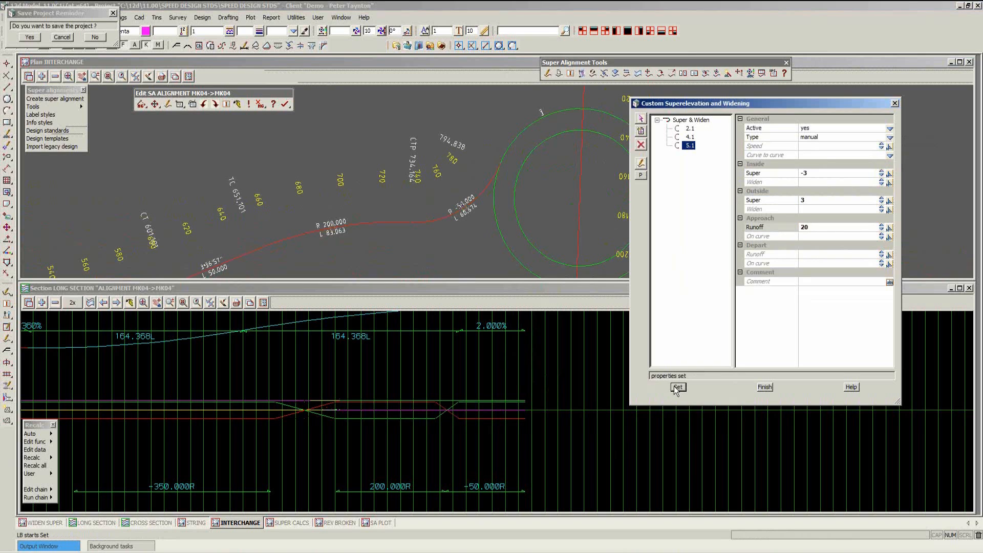
Check MK04's superelevation along the long section, then finish the custom node edit and quit editing the string
click(440, 301)
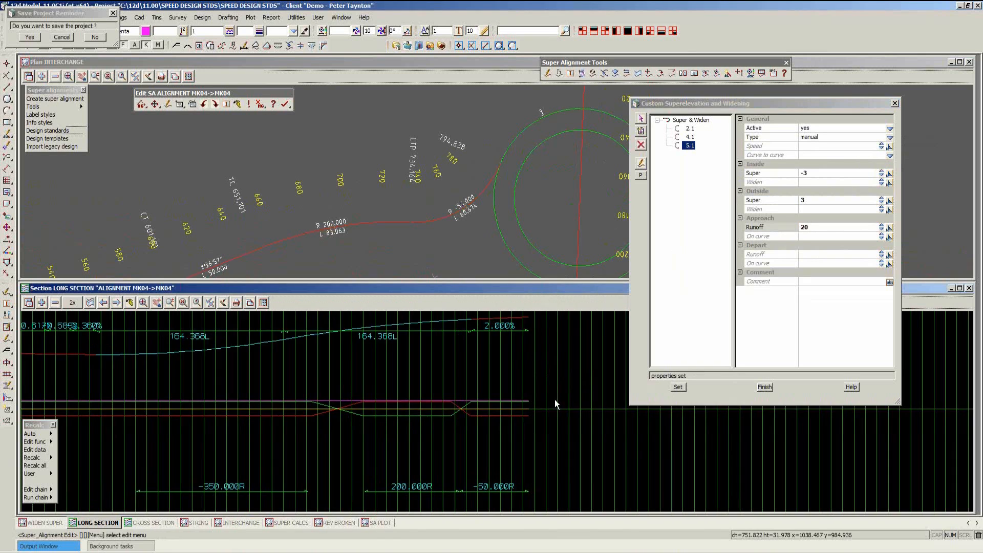
scroll(519, 403, up, 2)
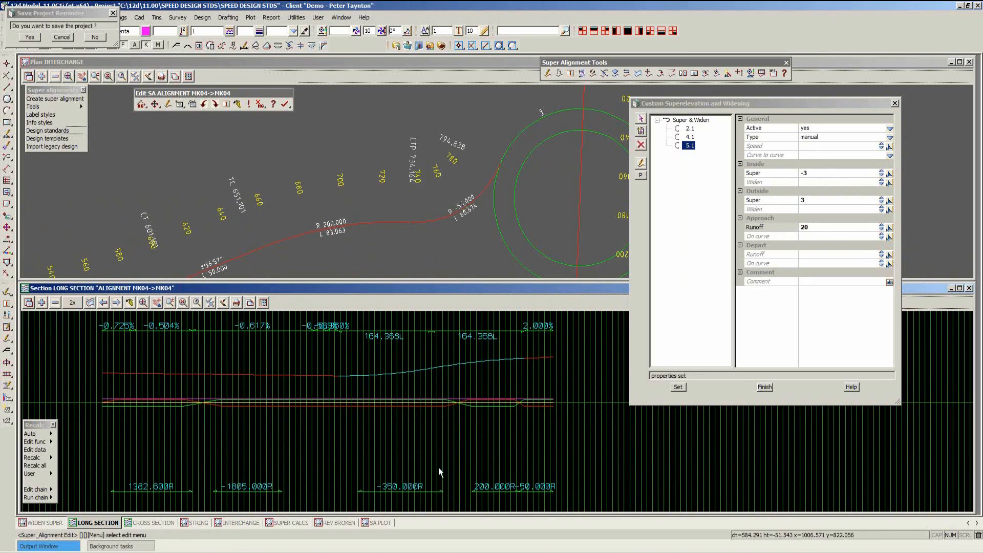
click(765, 388)
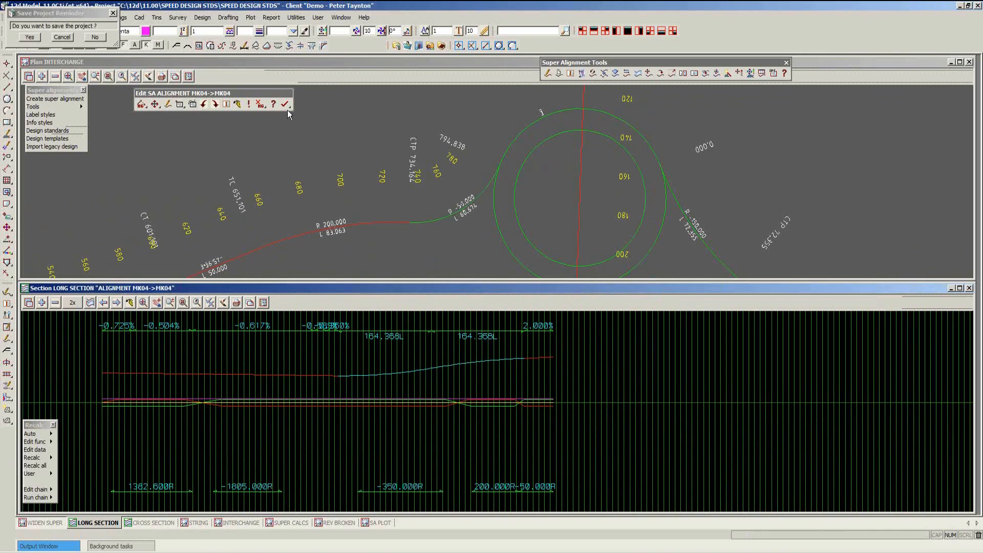
click(286, 104)
click(307, 160)
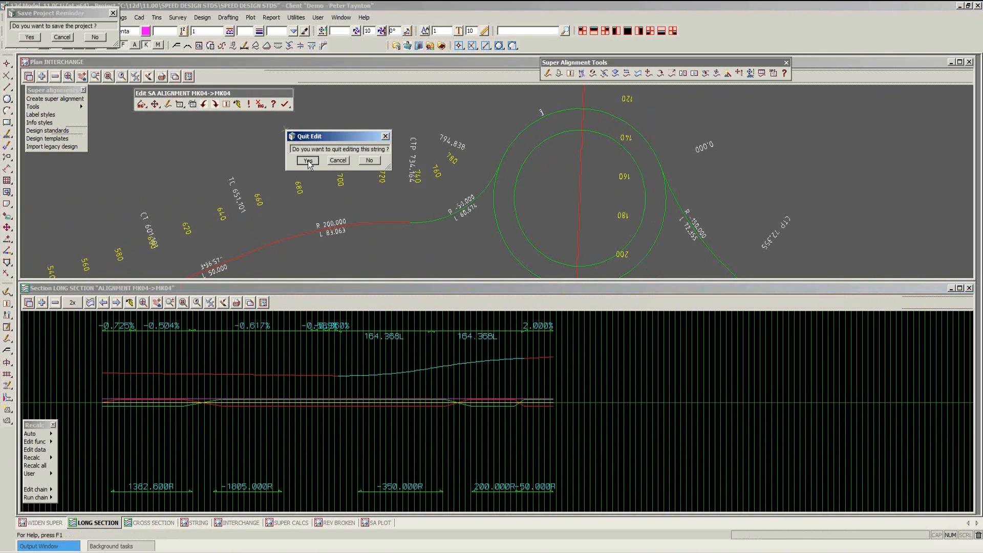
Start creating an Apply MTF function for the MCW1 super alignment, picked in the WIDEN SUPER plan
click(45, 523)
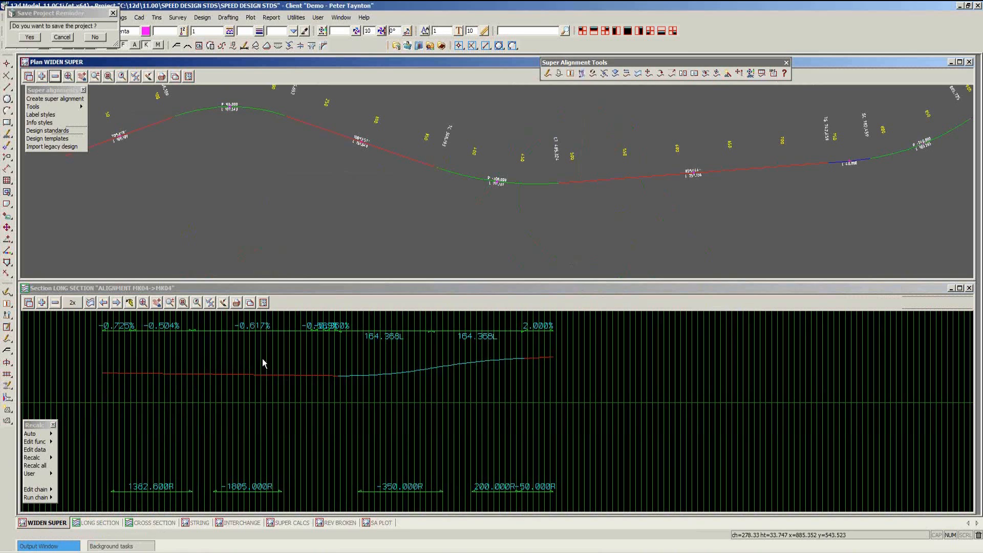
scroll(374, 201, down, 5)
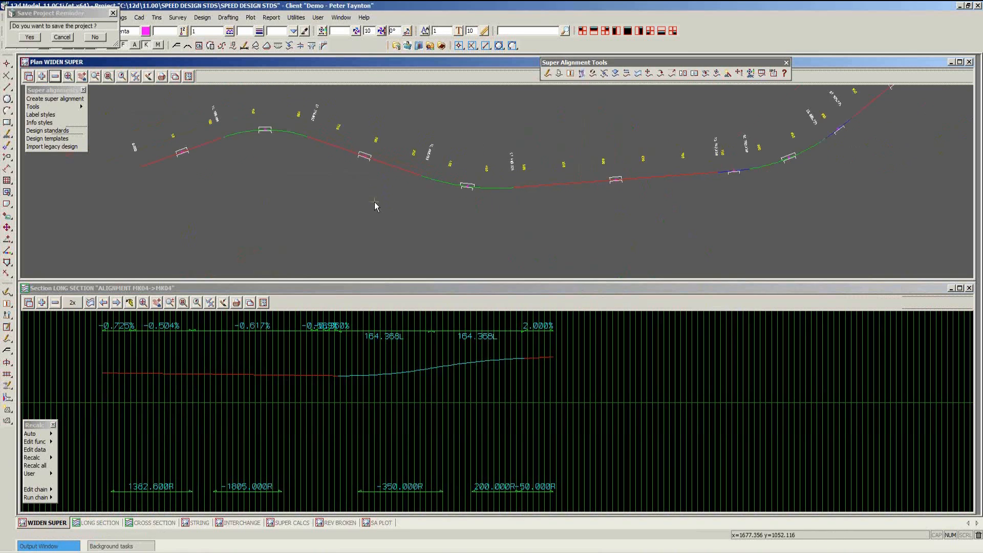
scroll(496, 139, up, 2)
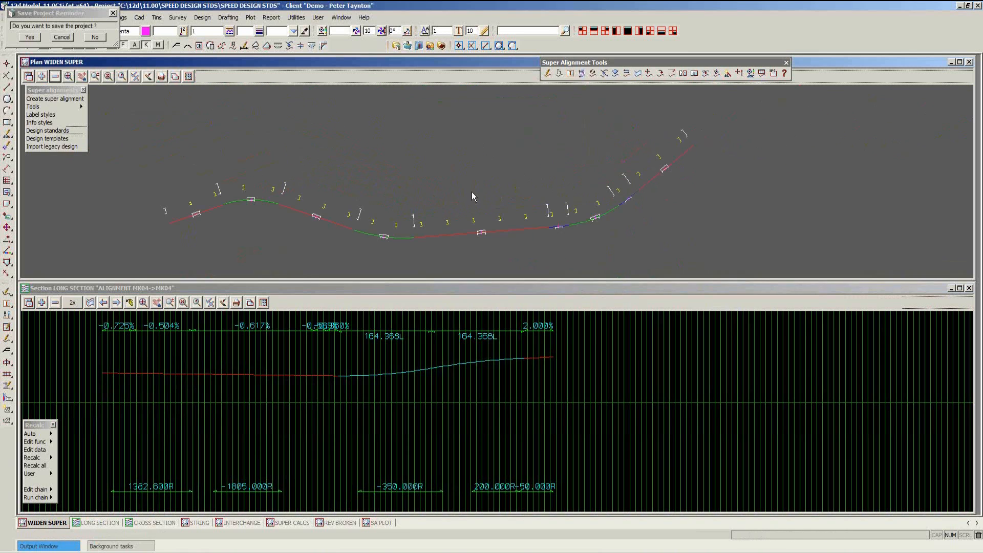
scroll(456, 176, down, 1)
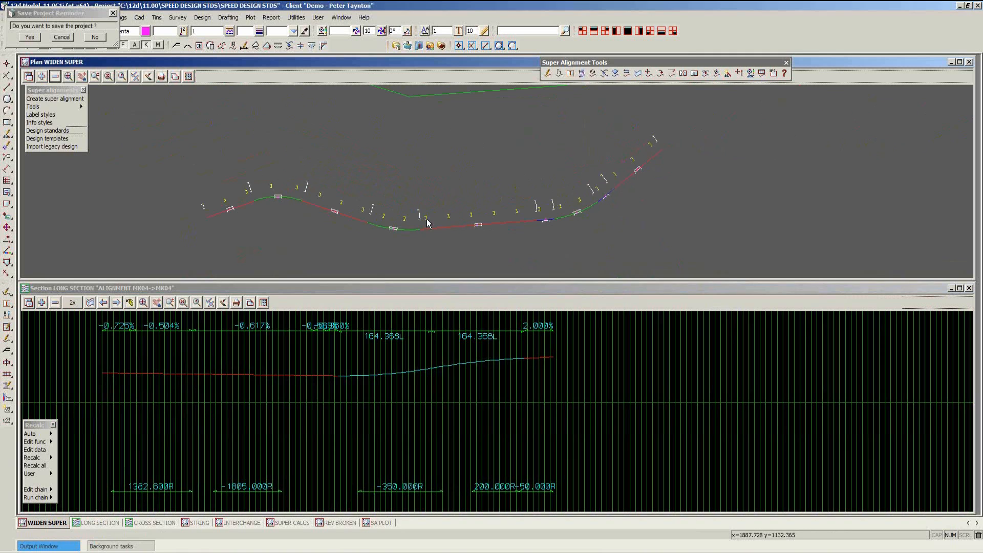
scroll(404, 253, up, 2)
scroll(431, 243, up, 1)
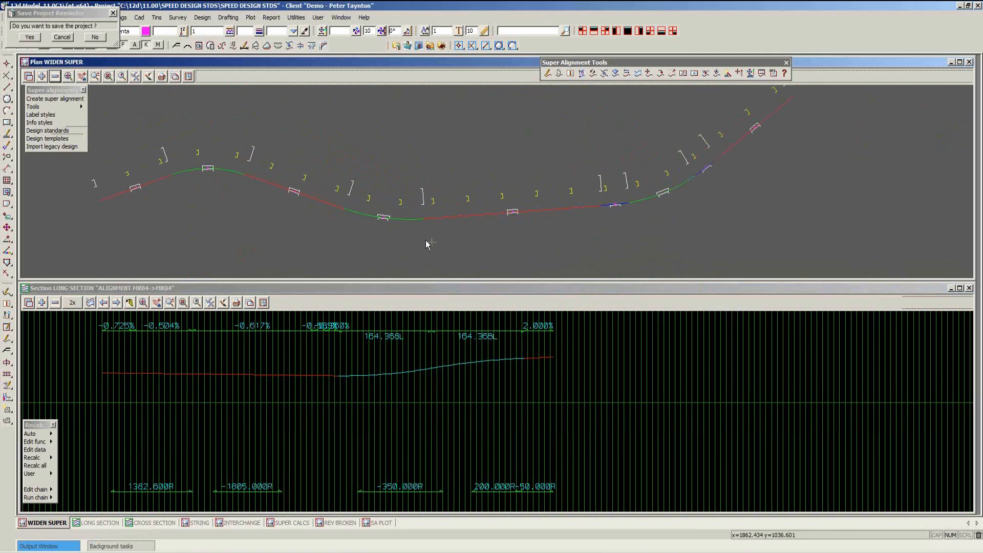
click(203, 19)
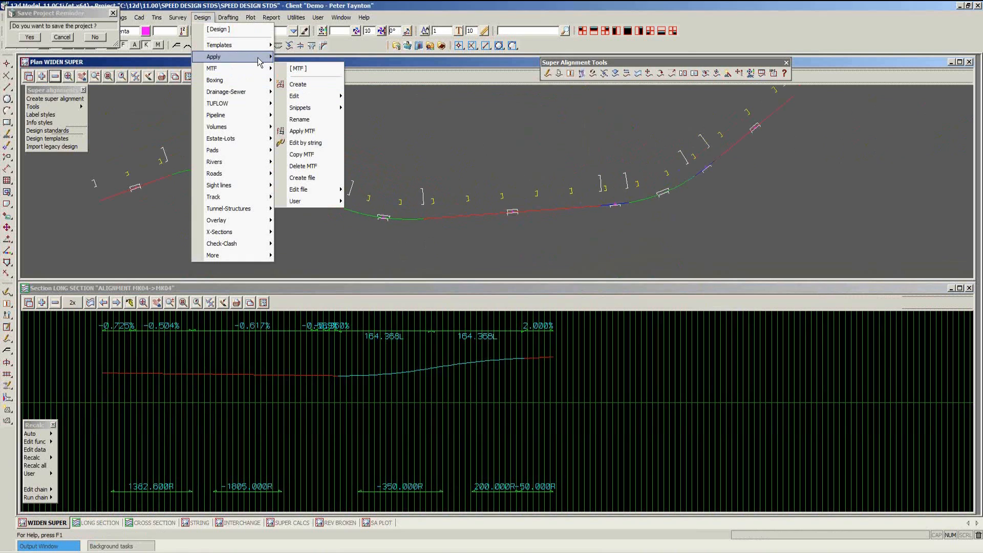
mouse_move(258, 57)
click(334, 97)
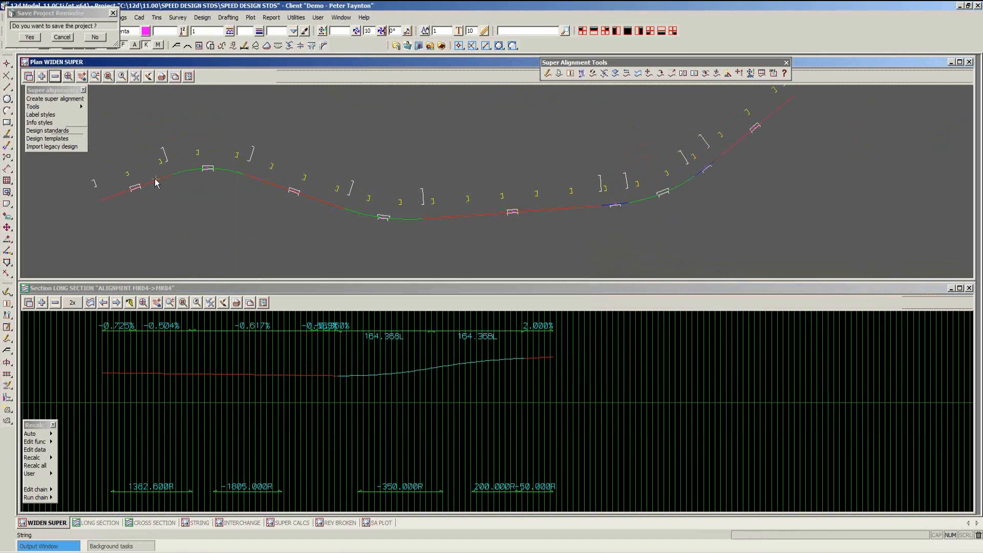
click(155, 179)
middle_click(155, 178)
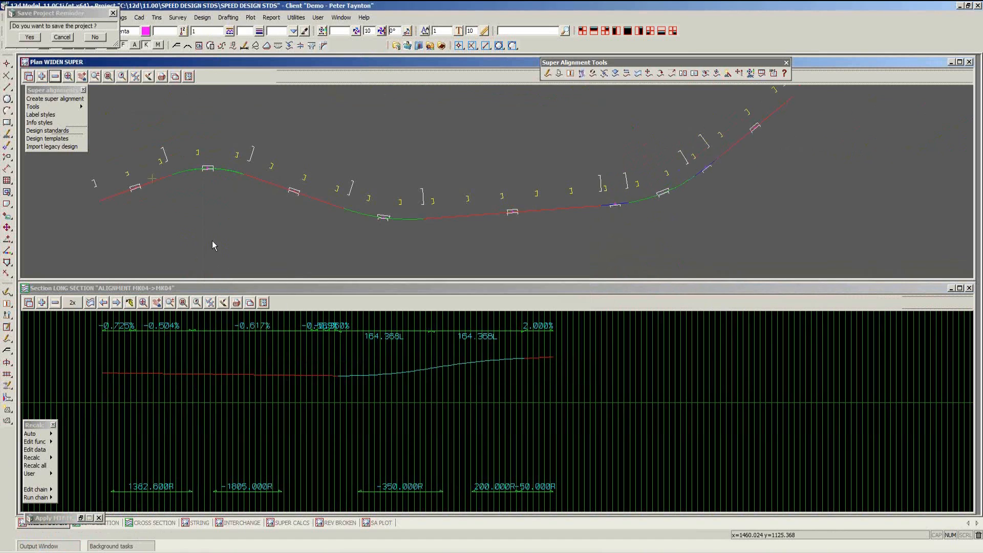
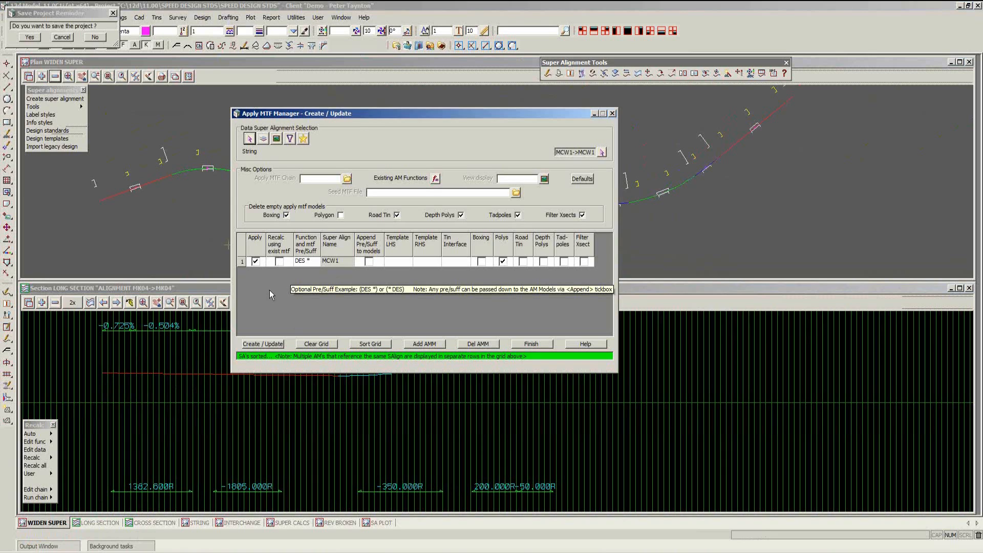
Create MCW1's Apply MTF function with view display WIDEN SUPER, left template MCW1 LHS and right template MCW1 RHS, and close the manager
click(545, 180)
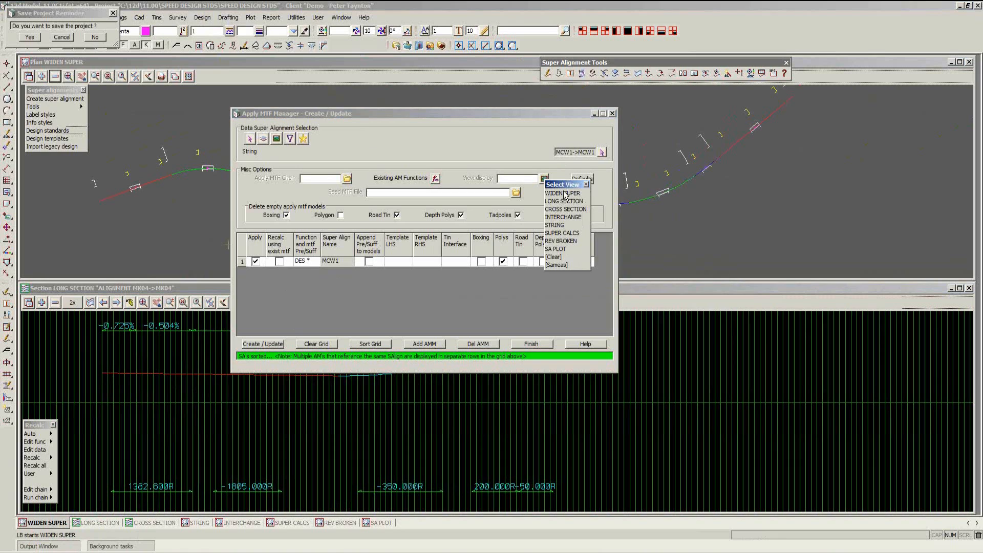
click(565, 194)
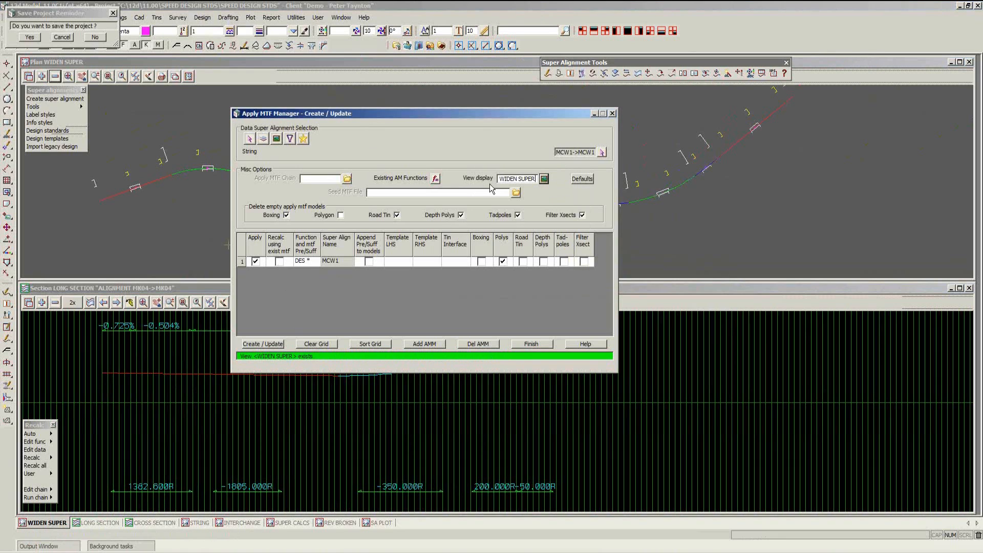
click(392, 260)
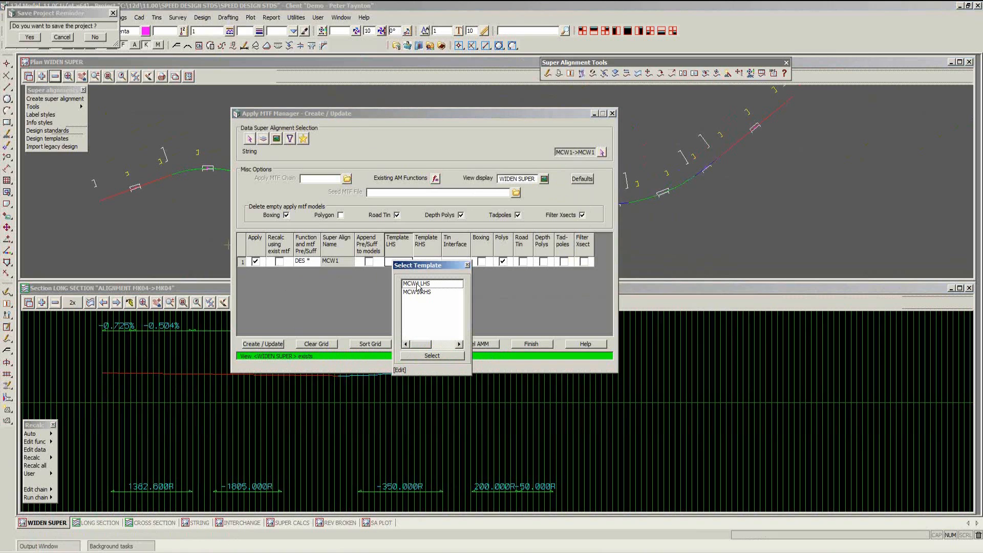
double_click(417, 285)
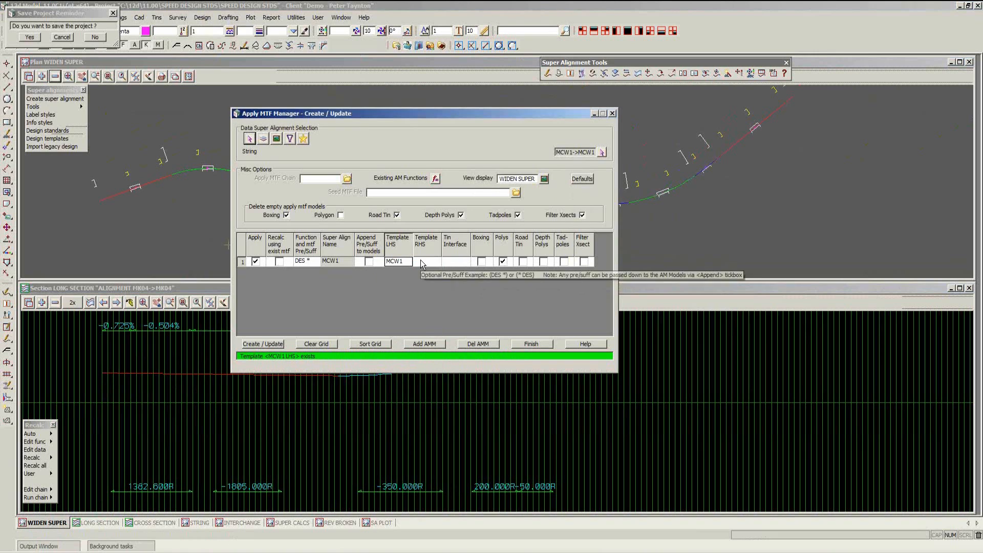
click(420, 259)
double_click(442, 292)
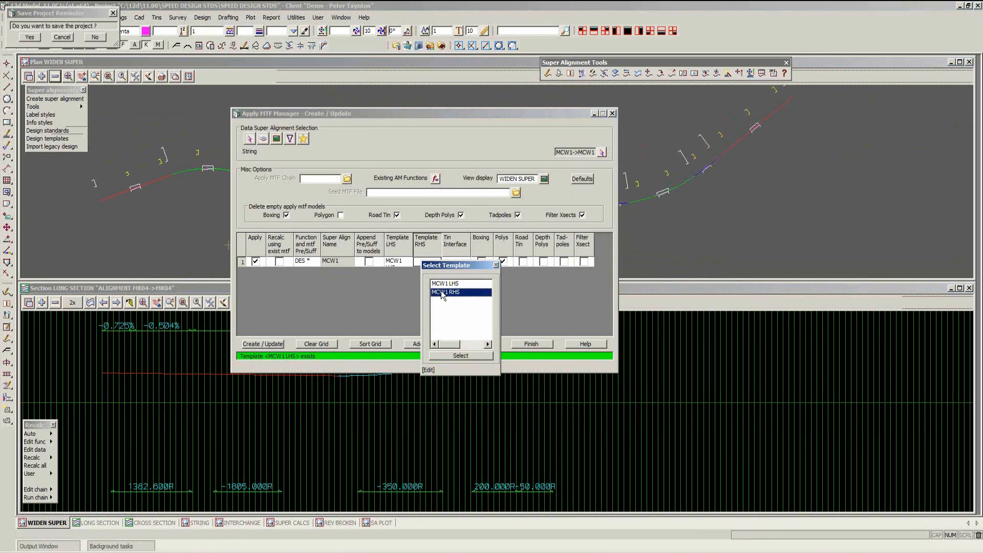
click(263, 344)
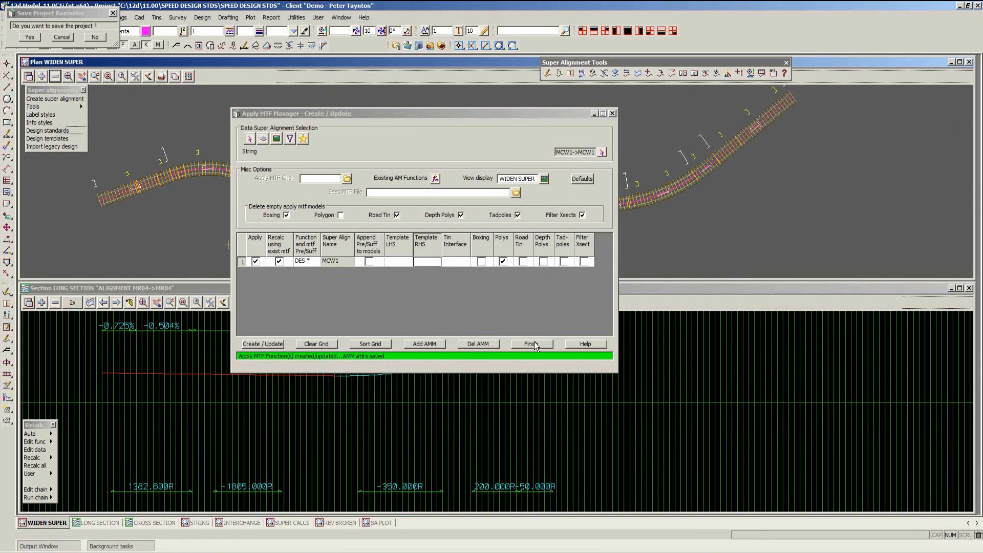
click(531, 344)
Open the DES MCW1 function for editing, apply it again and close it
click(36, 442)
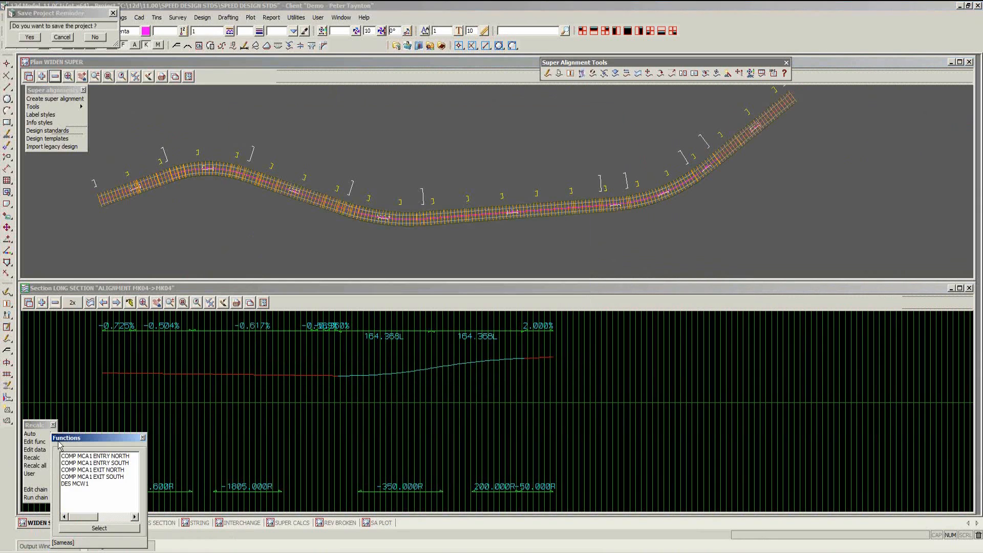
double_click(76, 485)
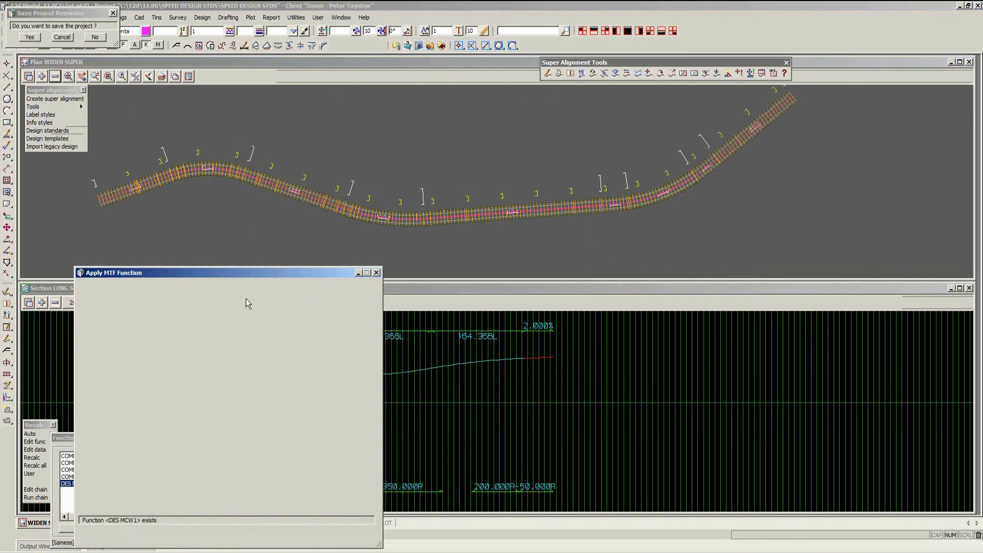
click(194, 535)
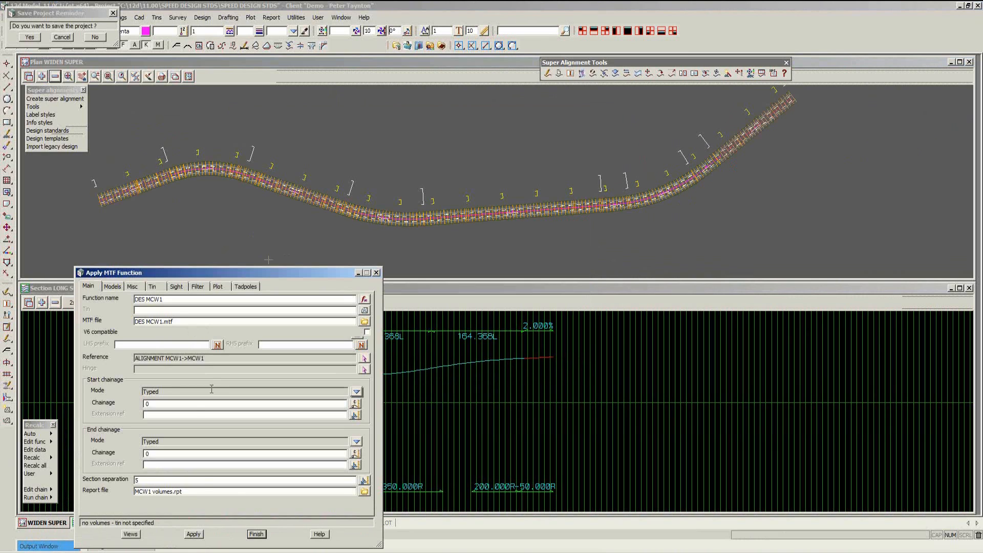
click(256, 534)
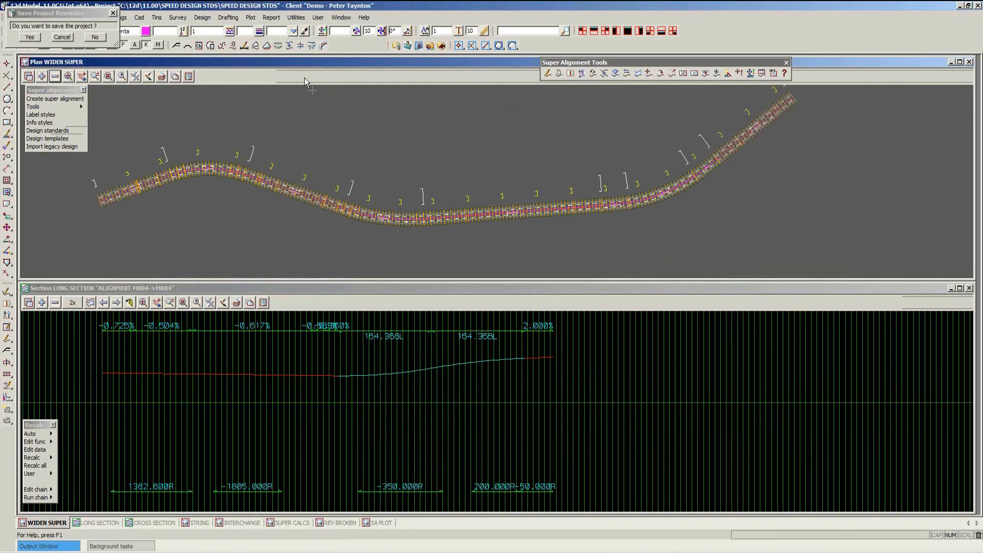
Profile the MCW1 design cross section at chainage 150, picked in the WIDEN SUPER plan, in the CROSS SECTION view
click(148, 523)
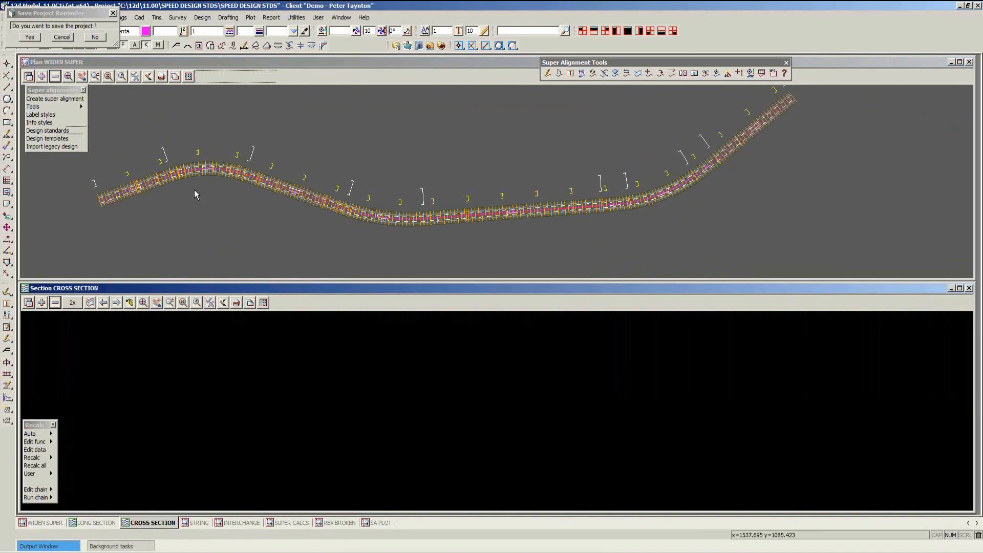
click(232, 76)
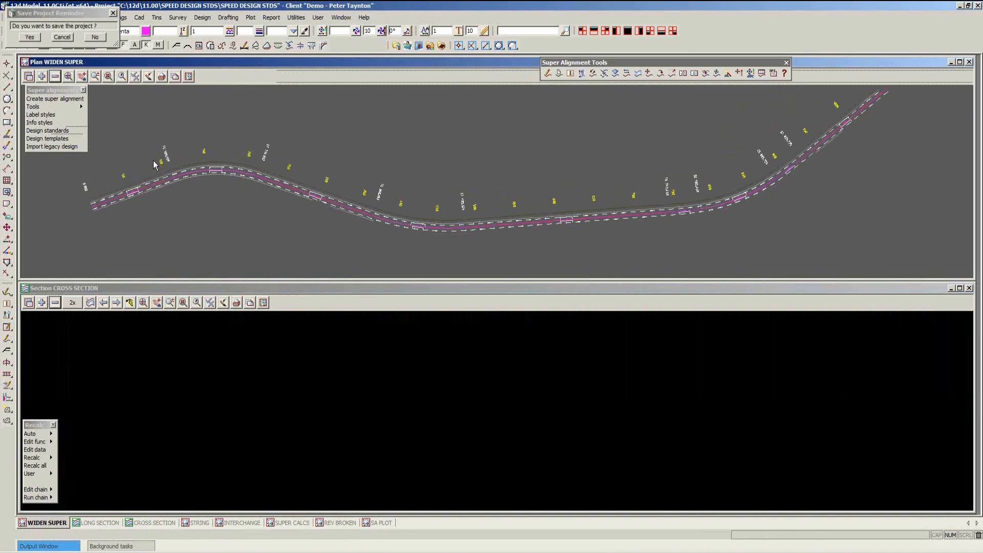
scroll(154, 161, up, 3)
scroll(156, 164, up, 4)
scroll(339, 160, down, 5)
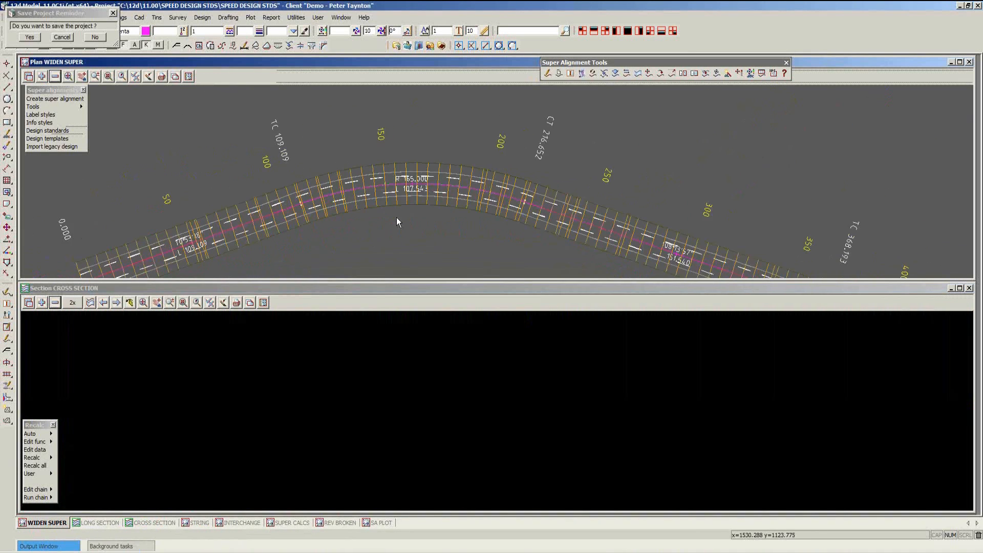
scroll(398, 217, up, 2)
scroll(397, 217, up, 2)
click(91, 303)
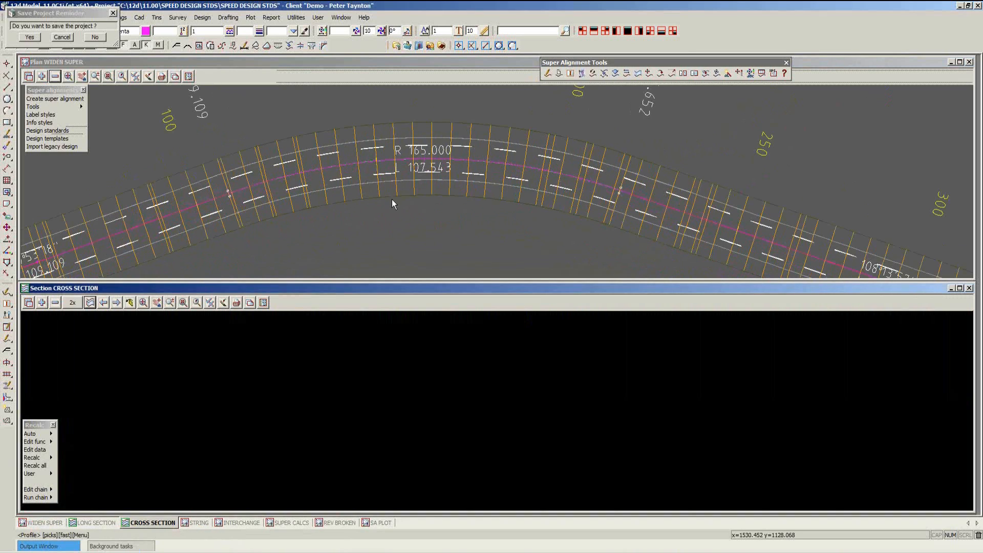
click(379, 188)
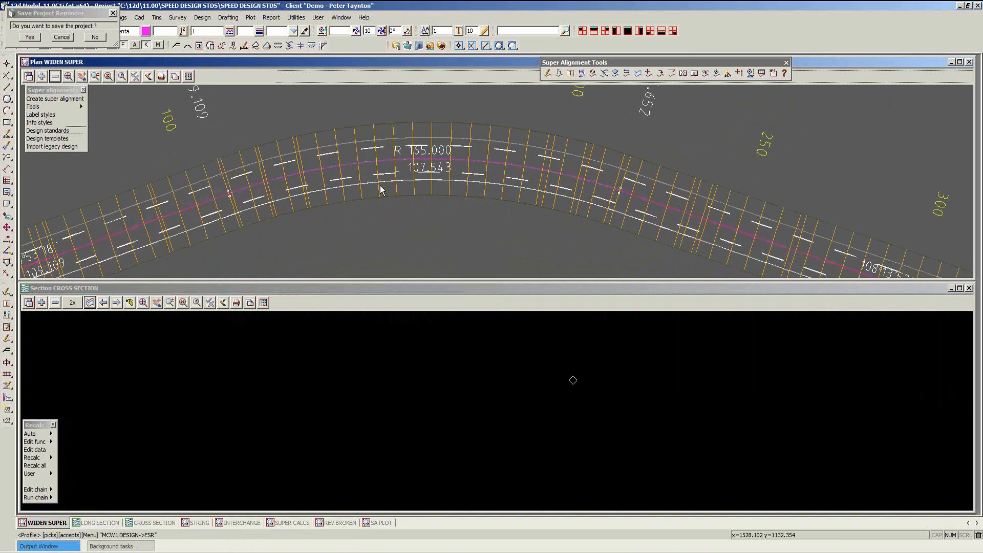
click(380, 190)
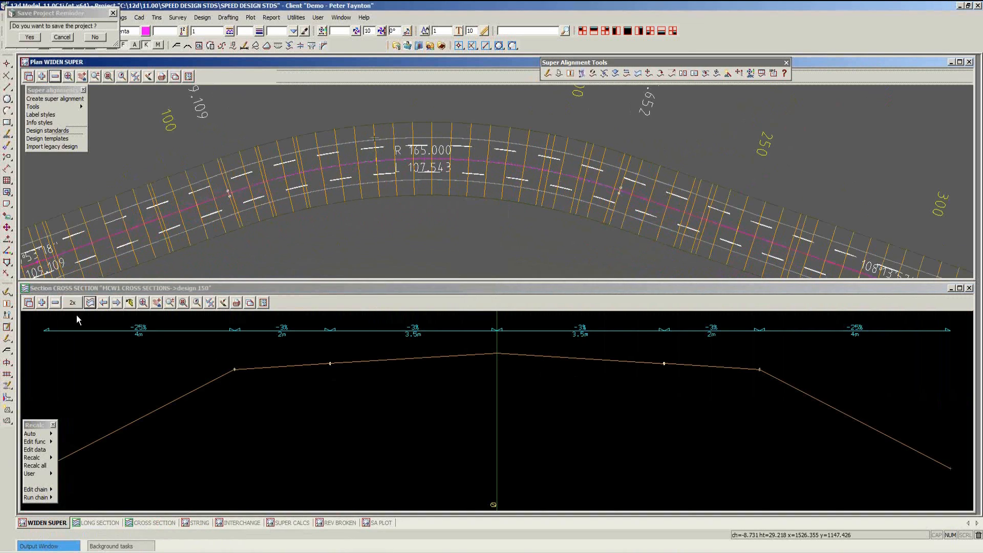
Open model-strings profiling for the MCW1 cross sections and place its panel clear of the section view
click(90, 302)
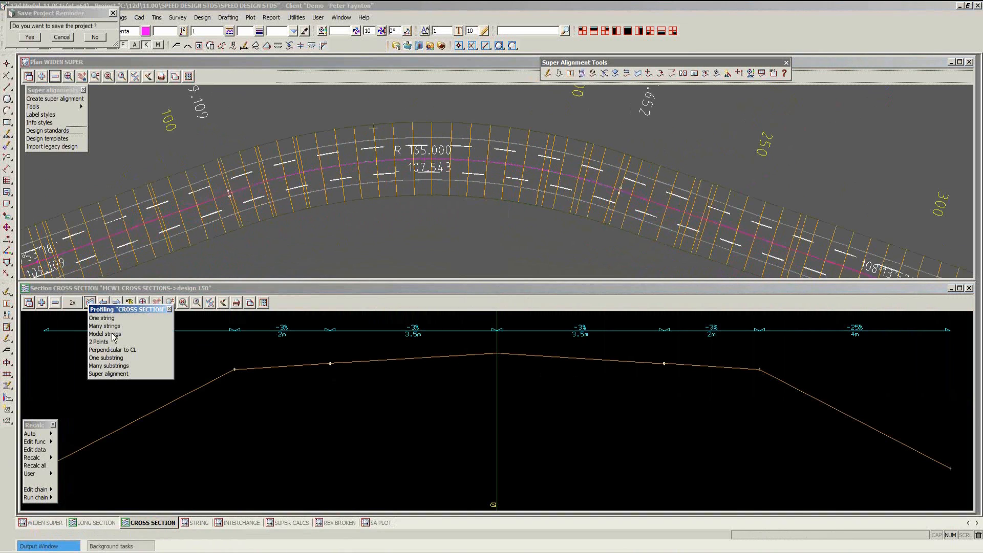
click(113, 334)
drag(185, 332, 890, 81)
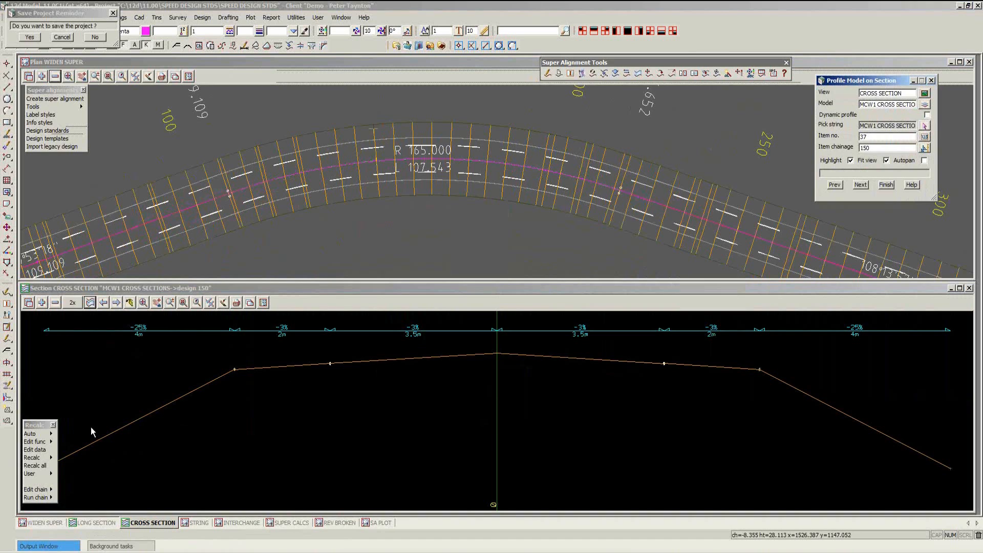
Open the DES MCW1 MTF data for editing by picking one of its strings in plan, and turn on auto recalc
click(40, 450)
click(257, 150)
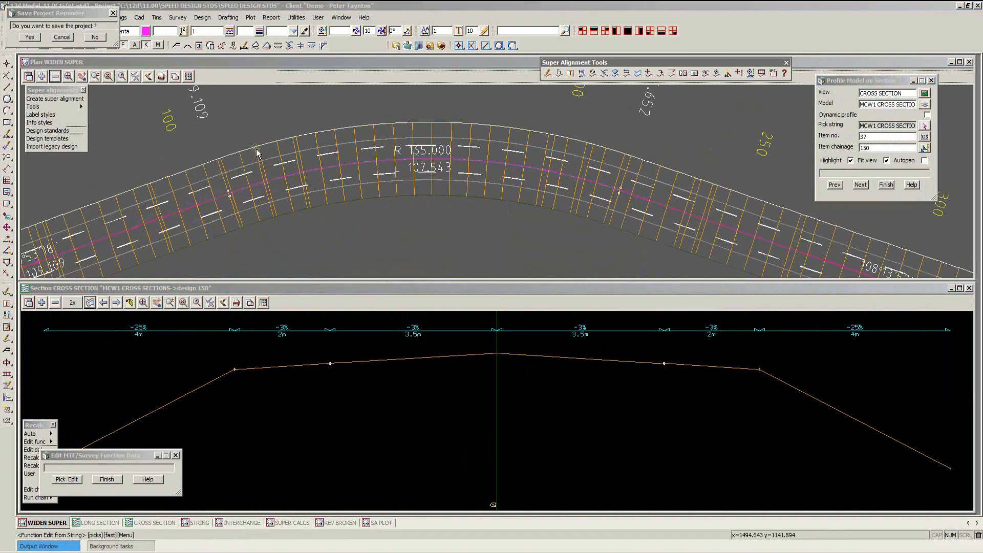
drag(256, 150, 101, 119)
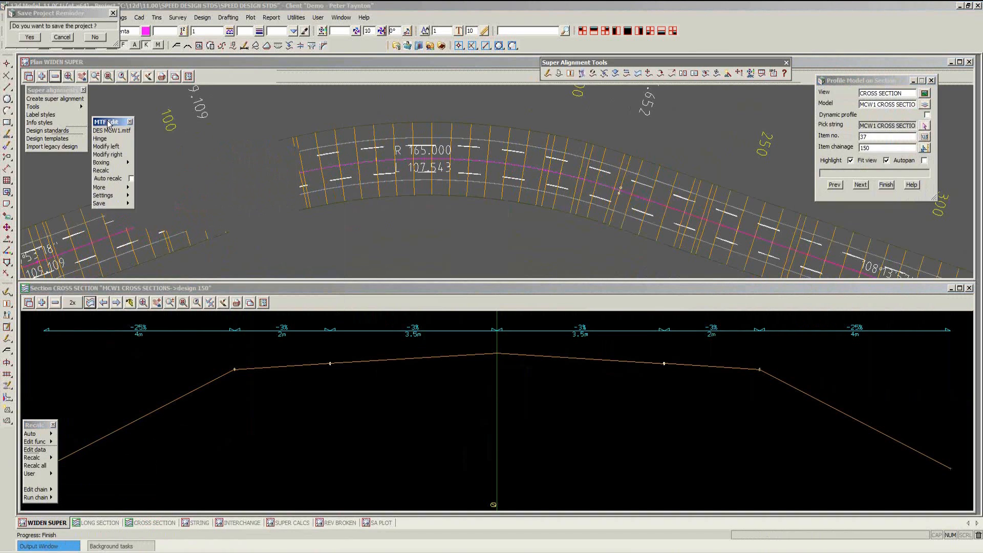
Enable the super/widening names for the MCW1 MTF and accept the setting
mouse_move(123, 181)
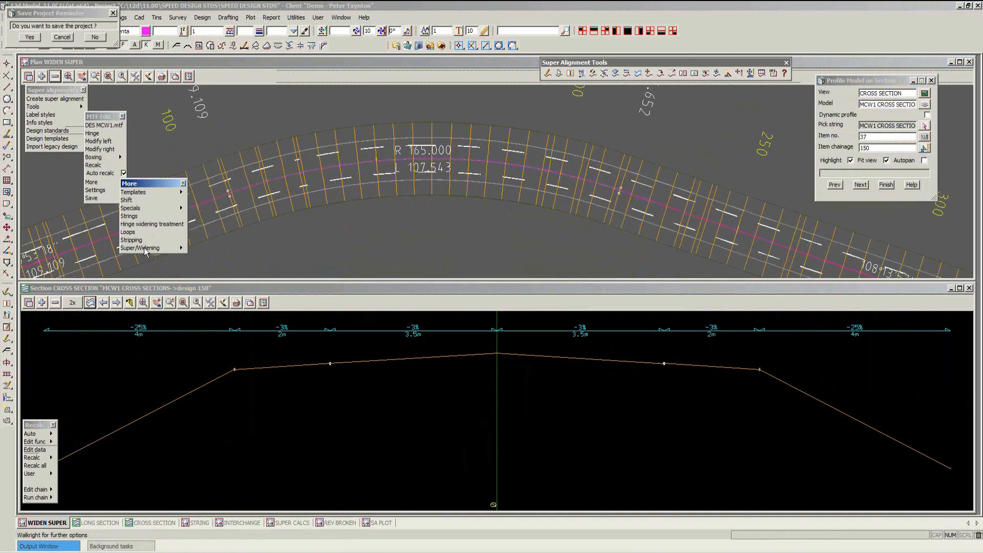
mouse_move(179, 249)
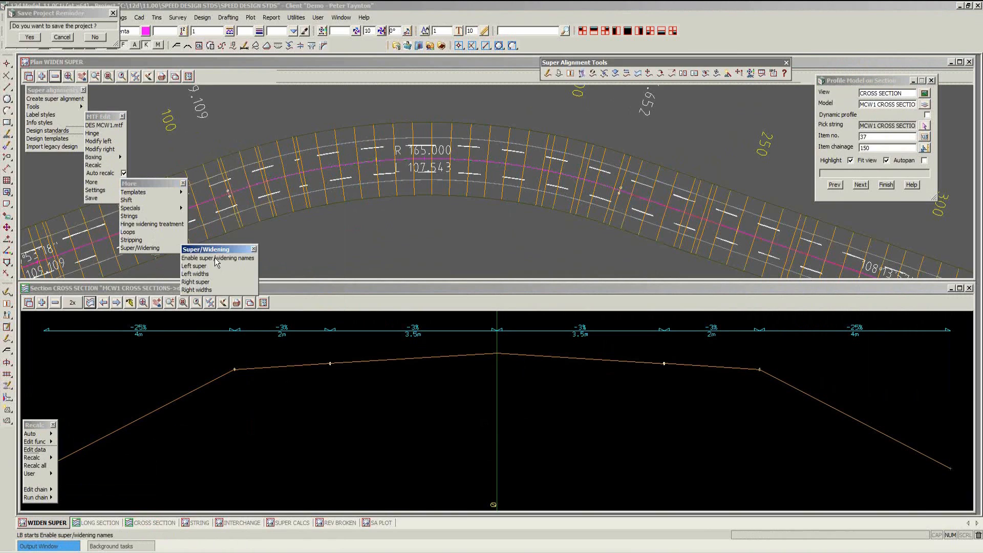
click(215, 257)
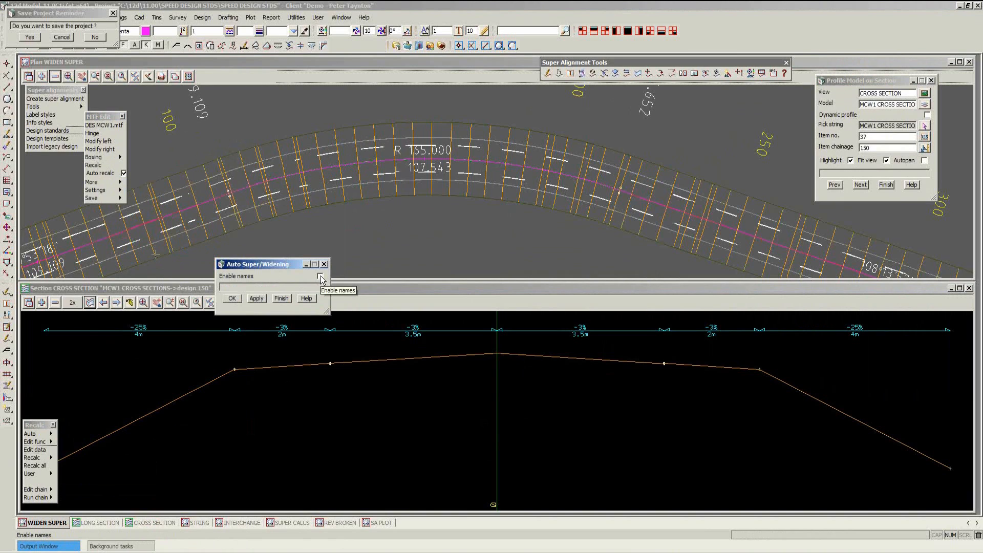
click(320, 277)
click(231, 299)
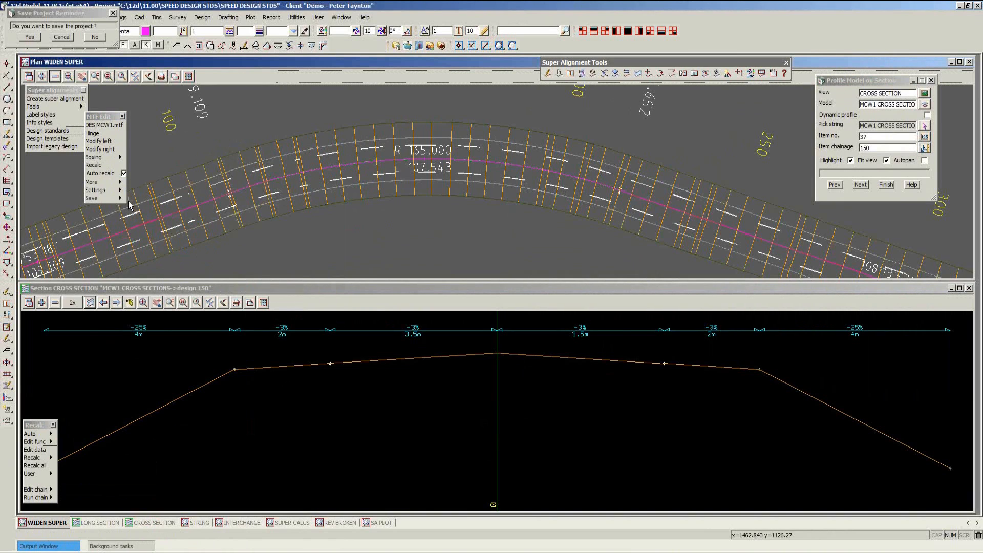
Set CE1L as the first left side super crossfall string, picked from the plan
mouse_move(121, 185)
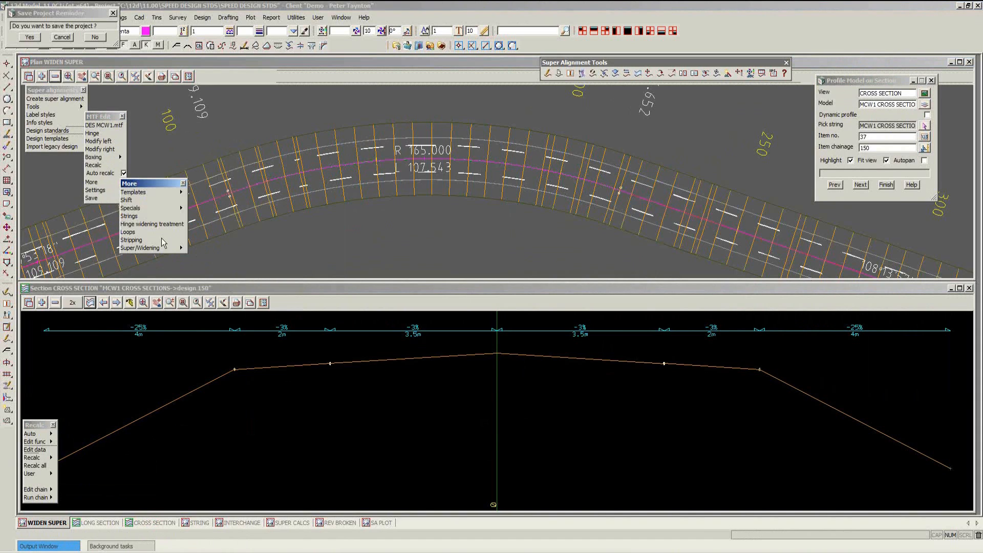
mouse_move(153, 248)
click(197, 266)
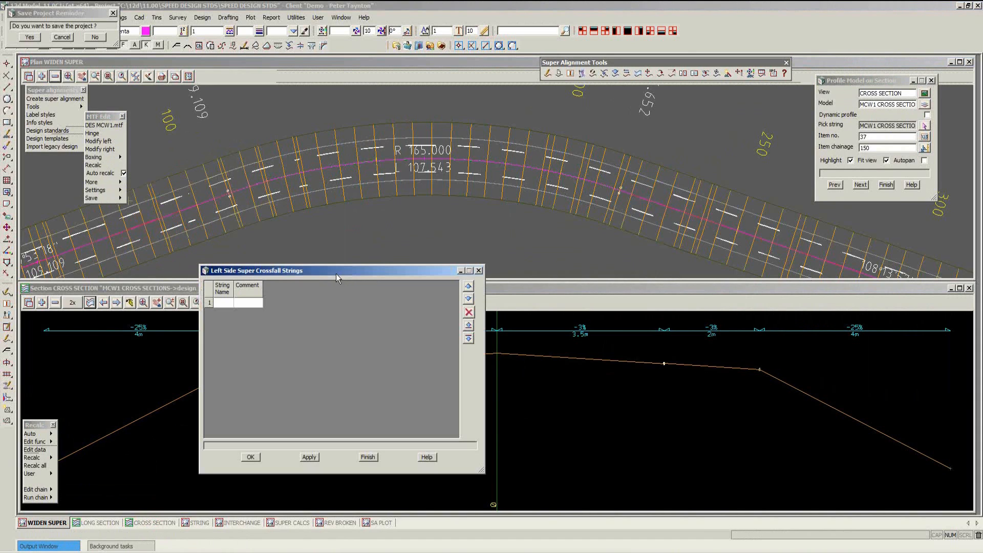
drag(336, 274, 551, 236)
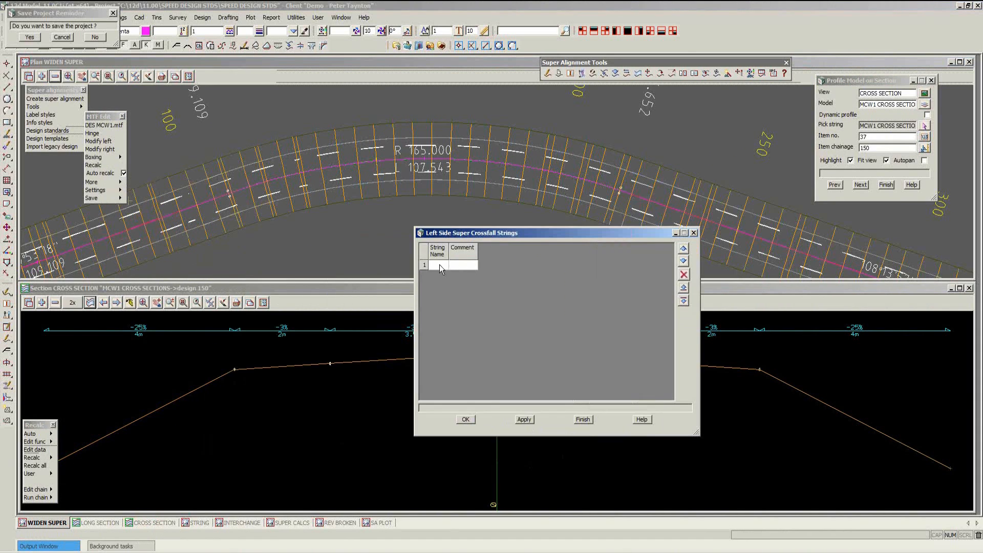
click(330, 153)
middle_click(331, 153)
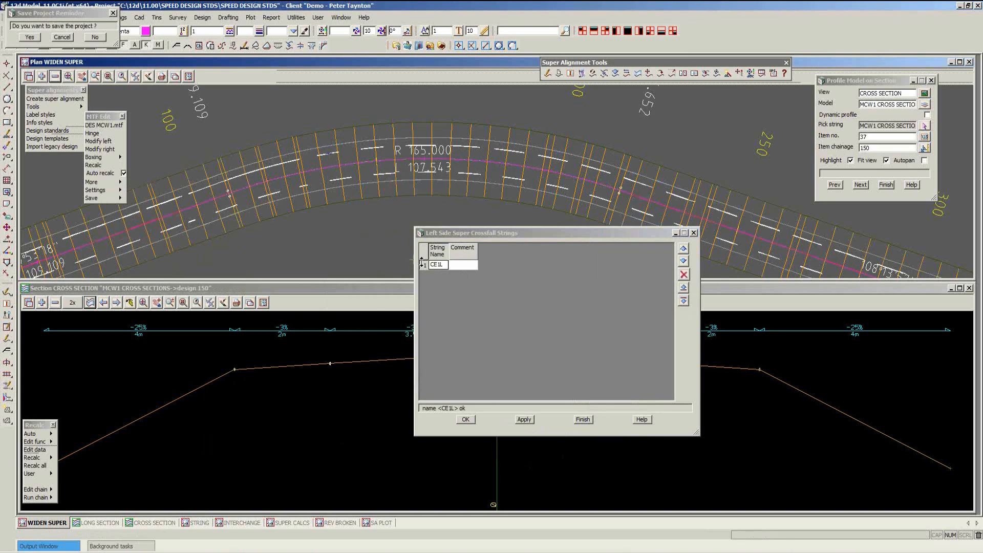
Add a second left side super crossfall string below CE1L, picked from the plan, and accept the list
click(424, 266)
click(684, 301)
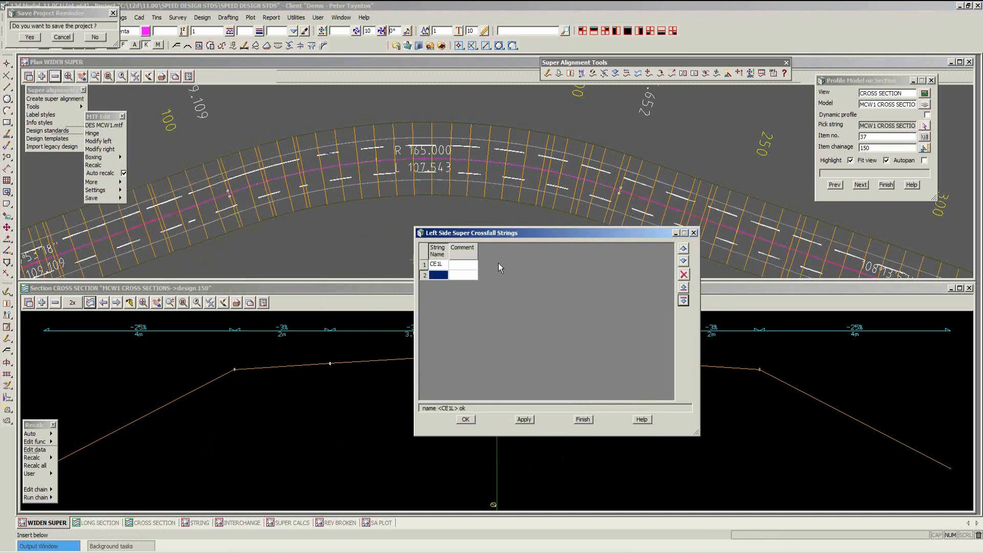
click(362, 147)
middle_click(362, 148)
click(465, 420)
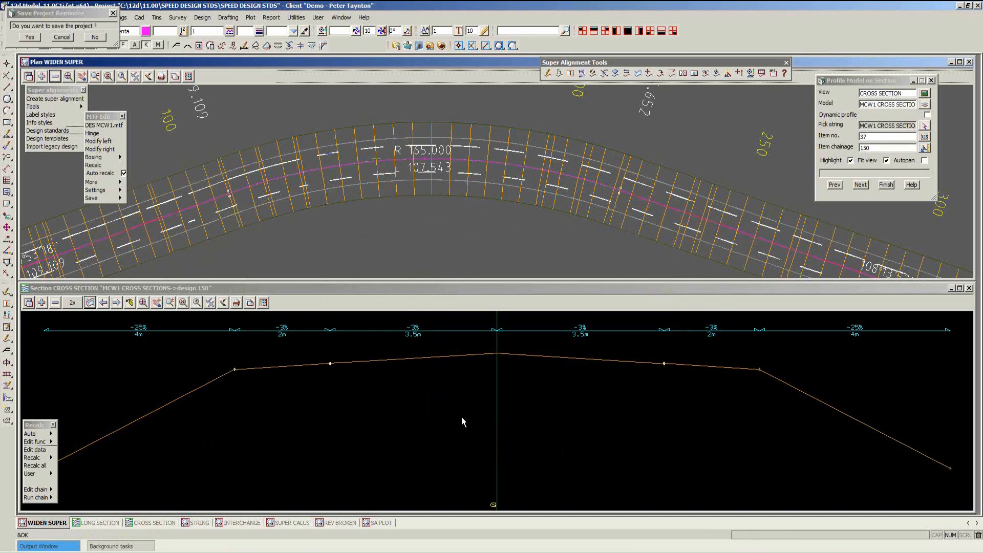
Assign the left side super widening string by picking it in the plan, and accept the list
click(122, 183)
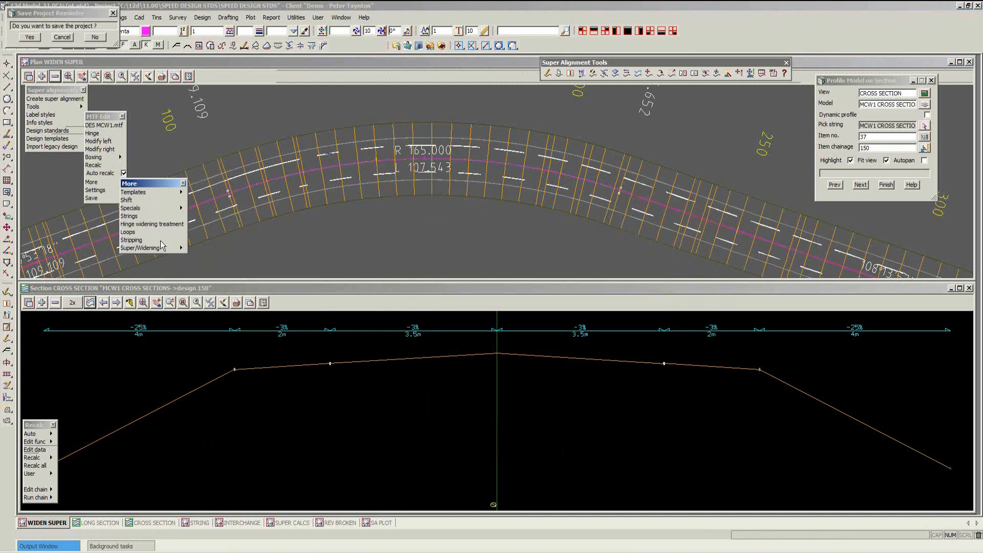
click(181, 251)
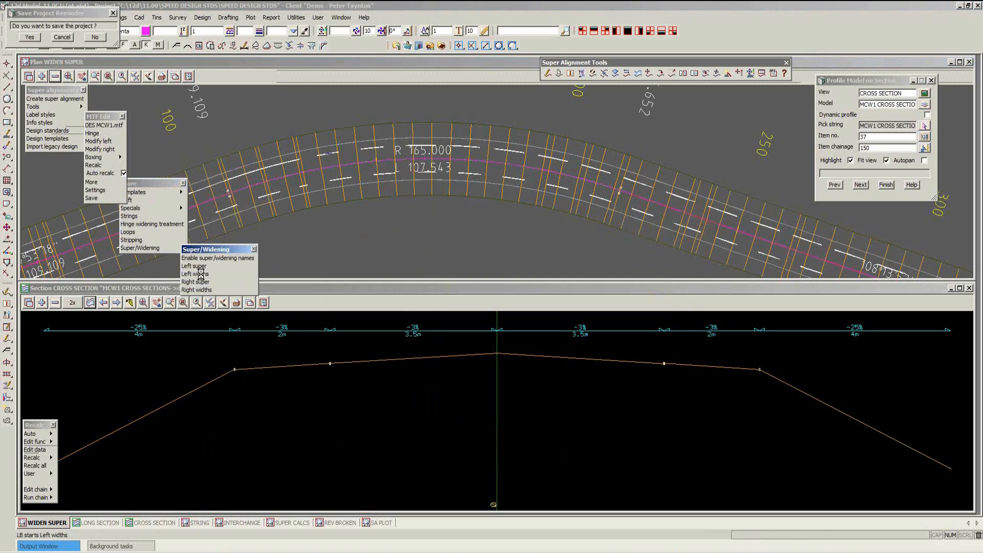
click(205, 271)
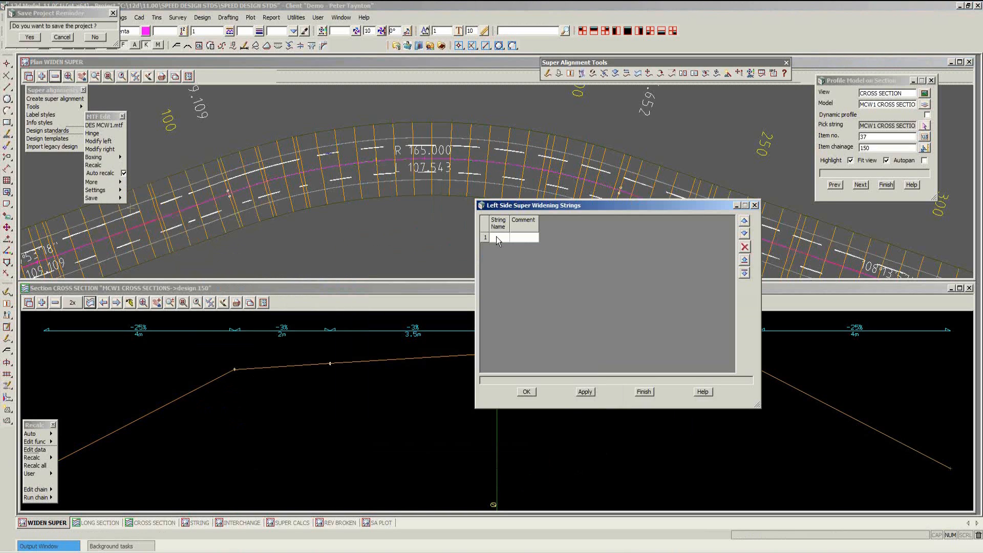
middle_click(498, 236)
click(365, 149)
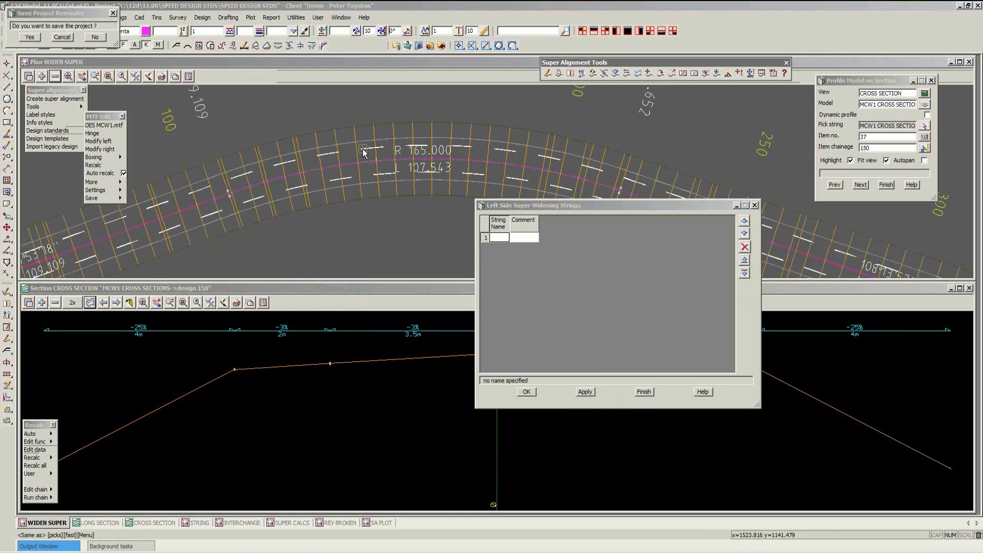
middle_click(365, 150)
click(527, 392)
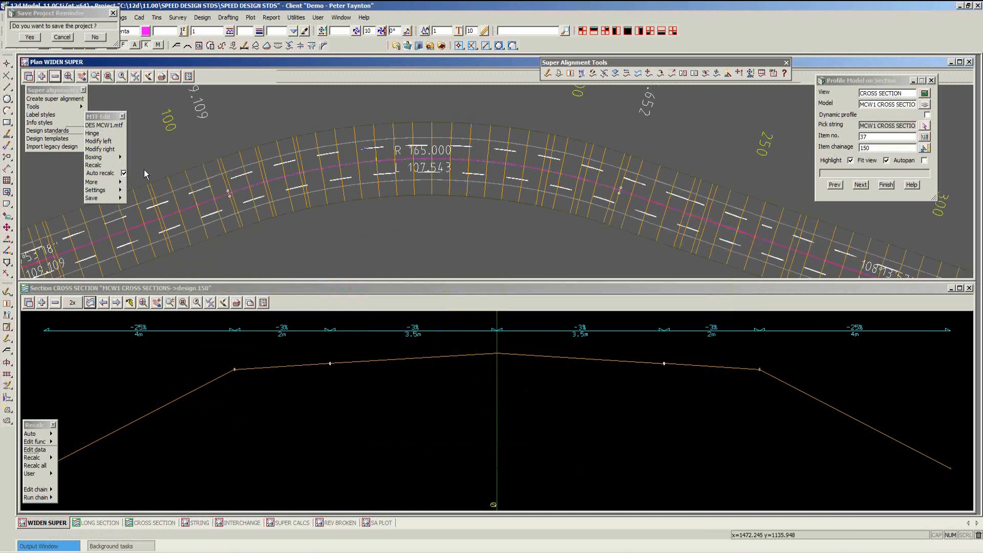
Set CE1R as the first right side super crossfall string, picked from the plan
click(119, 182)
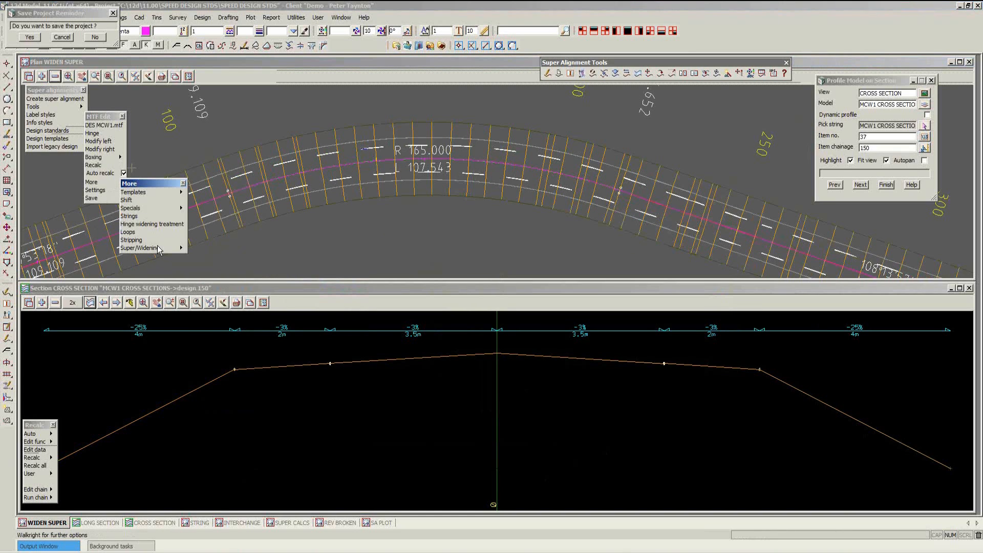
click(183, 250)
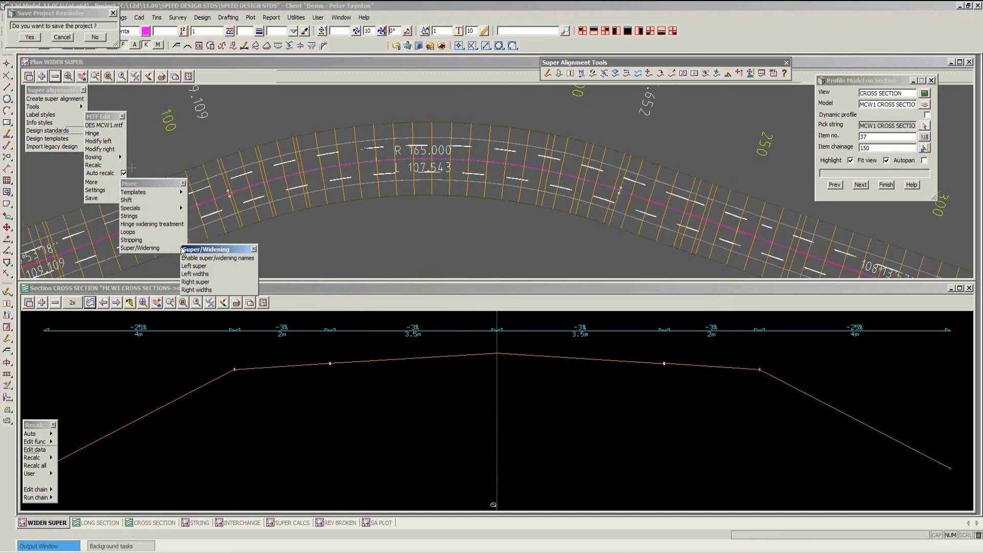
click(195, 282)
drag(342, 290, 536, 198)
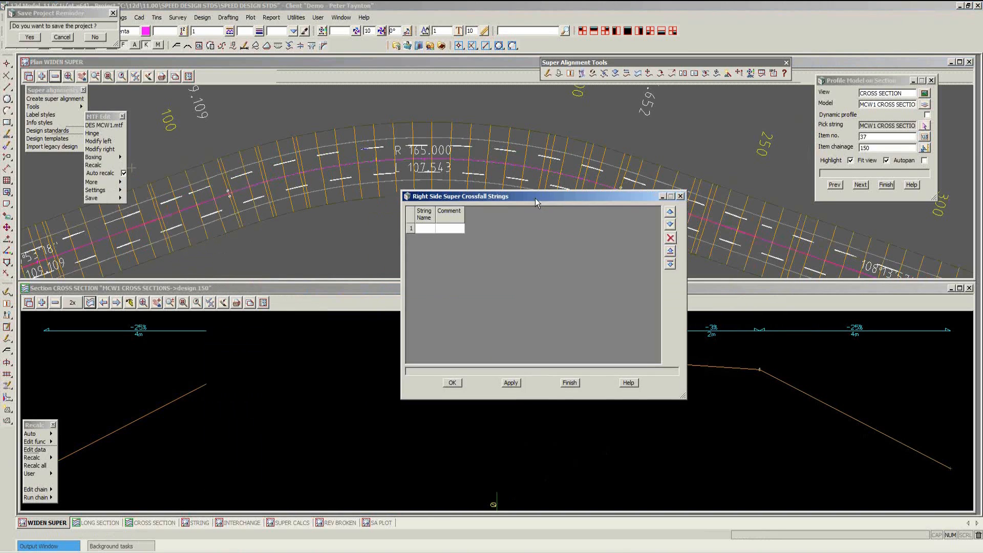
click(425, 227)
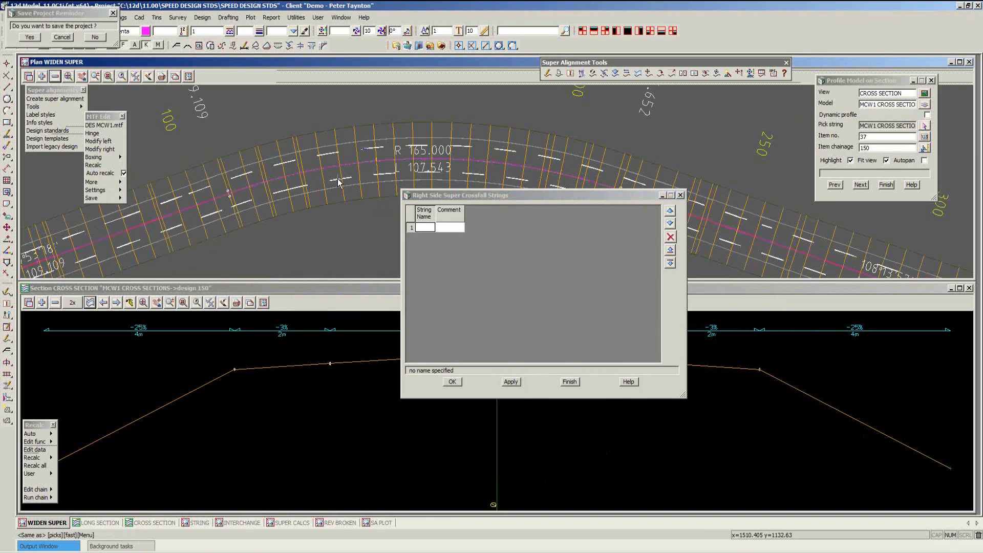
click(336, 183)
click(383, 267)
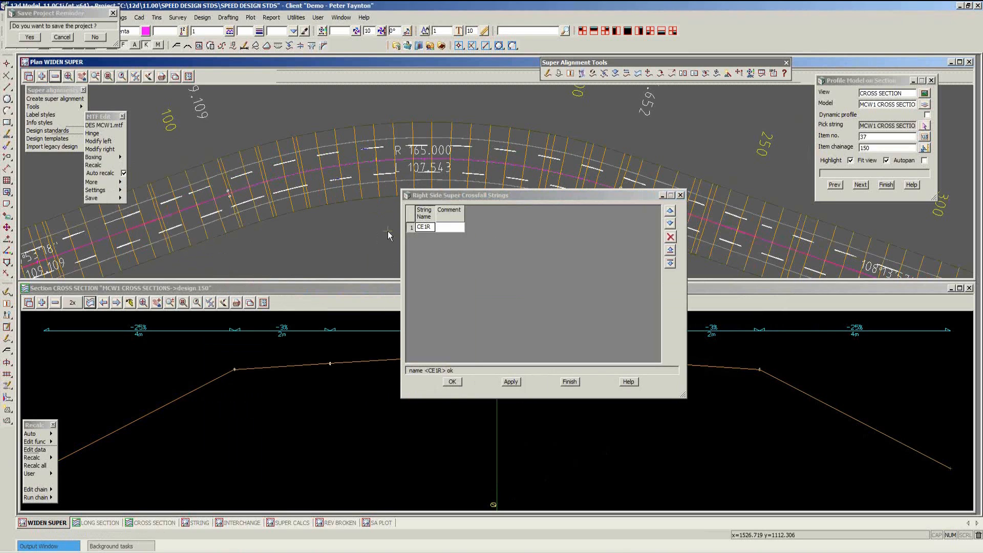
Add ESR as the second right side super crossfall string, picked from the plan, and accept the list
click(412, 227)
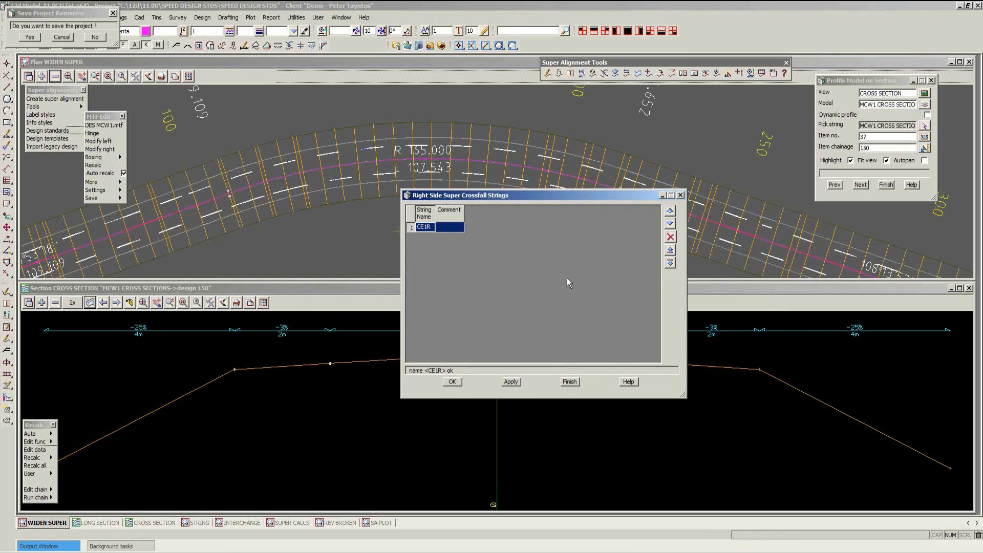
click(670, 263)
click(429, 237)
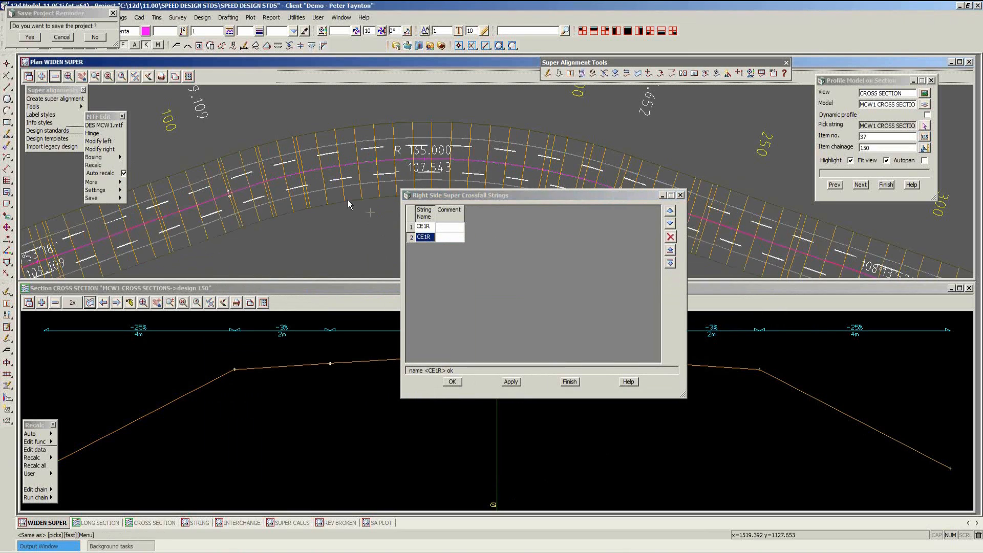
click(334, 190)
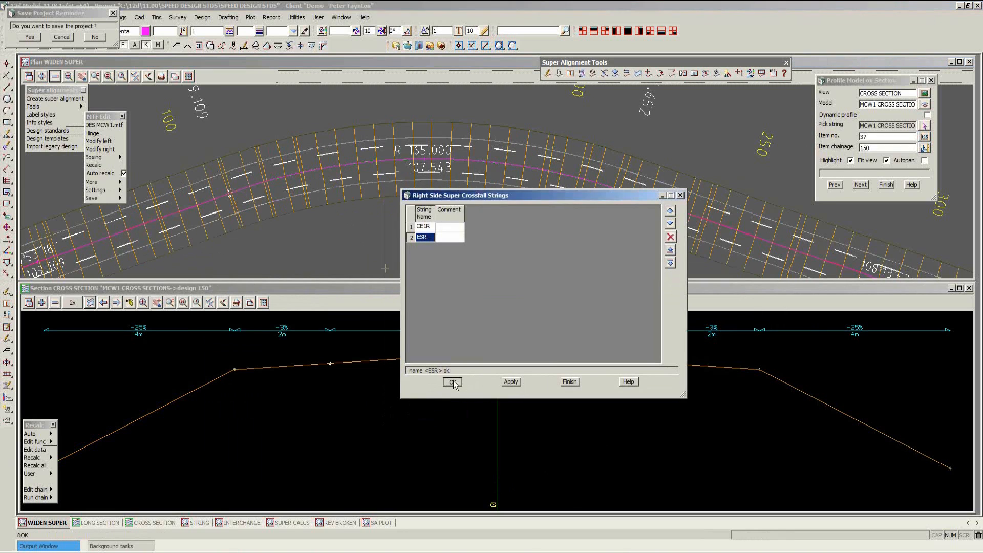
click(453, 383)
Assign the right side super widening string by picking it in the plan, accept the list, and recalculate the MTF
click(92, 182)
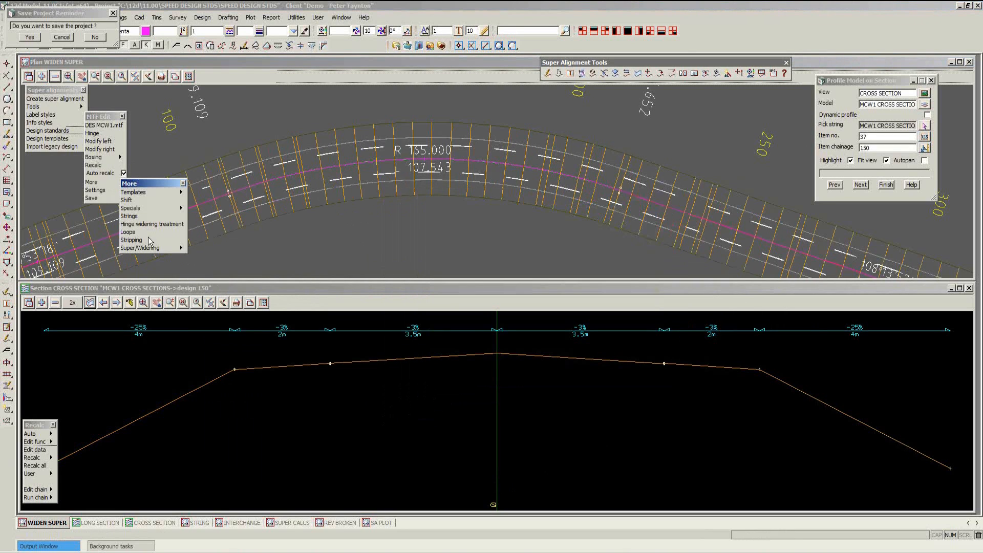
click(179, 248)
click(198, 290)
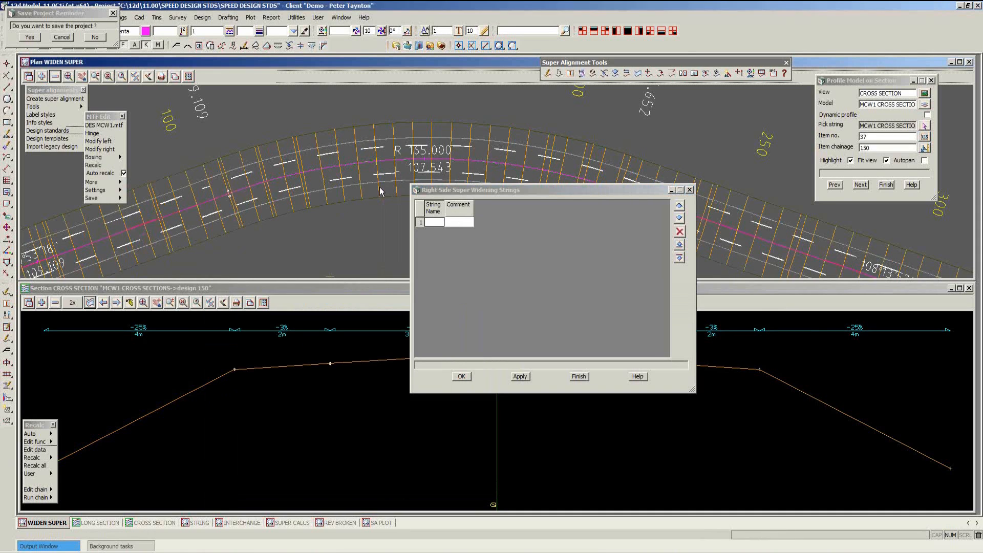
click(331, 183)
click(462, 377)
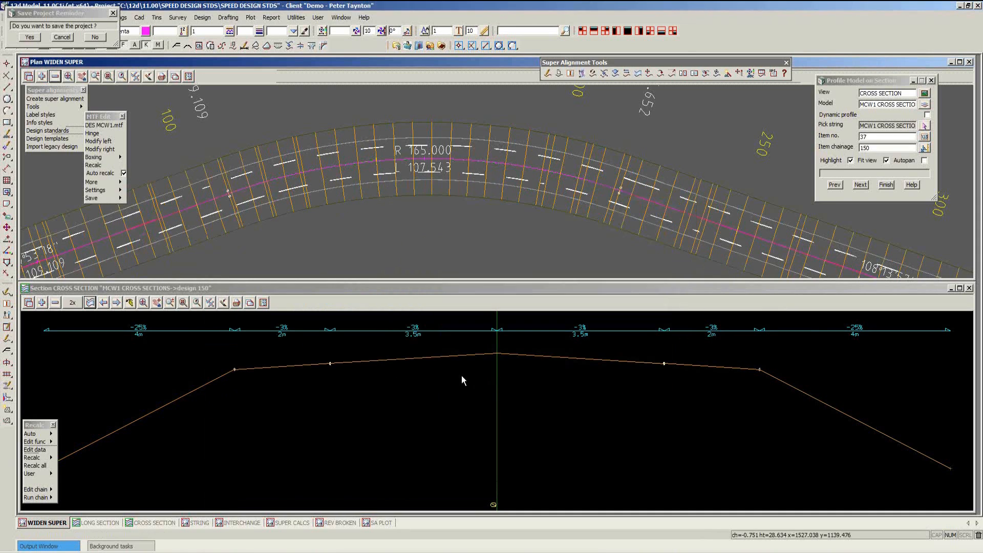
click(97, 165)
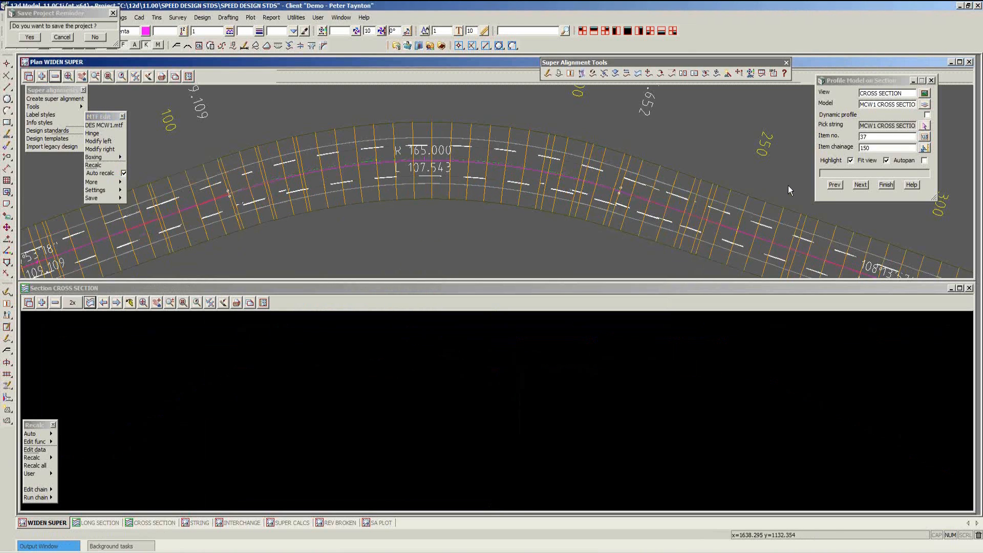
Display the previous cross section, at chainage 145, with highlighting turned off
click(835, 185)
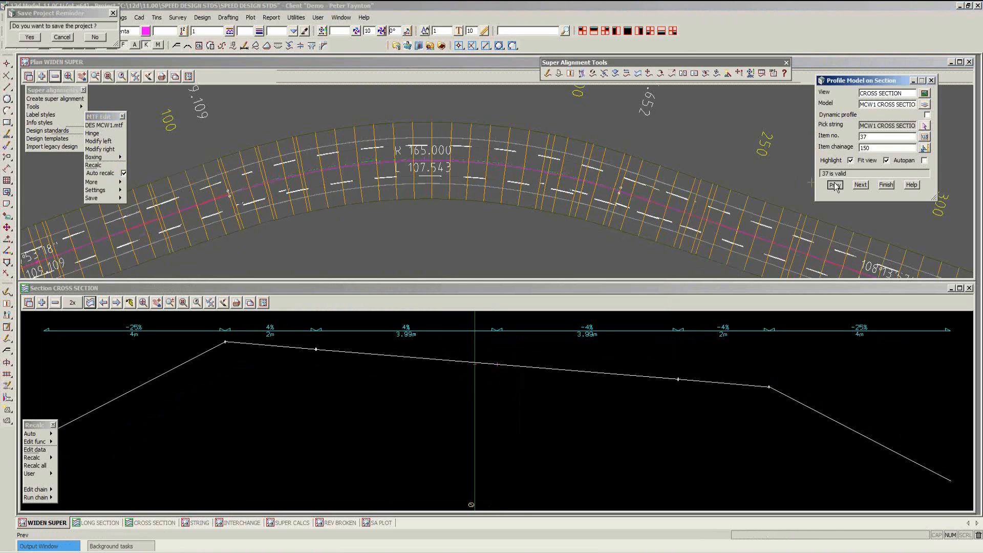
click(851, 161)
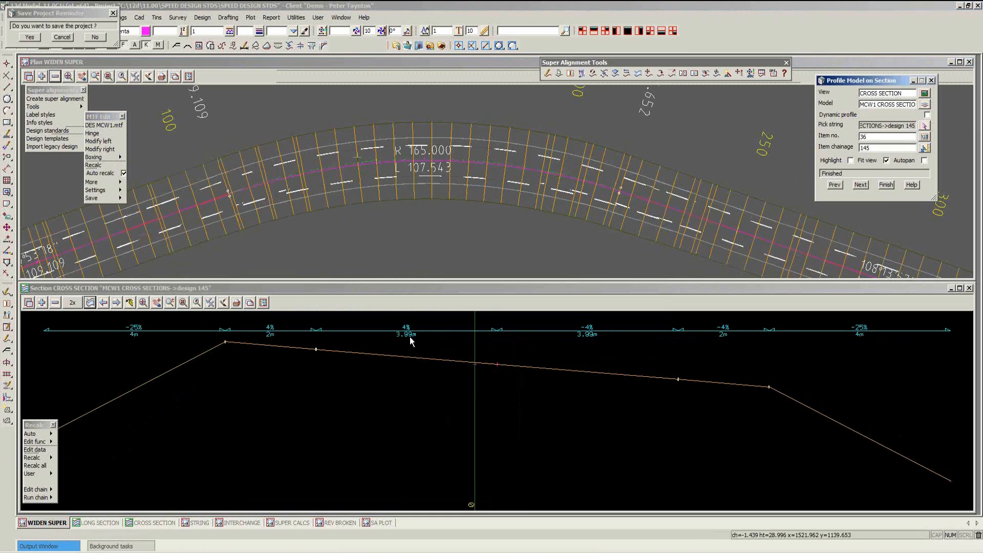
Add the DES MCW1 DESIGN NO WIDENING model to the WIDEN SUPER plan view to compare it along the R 165 curve
click(398, 78)
scroll(324, 147, up, 1)
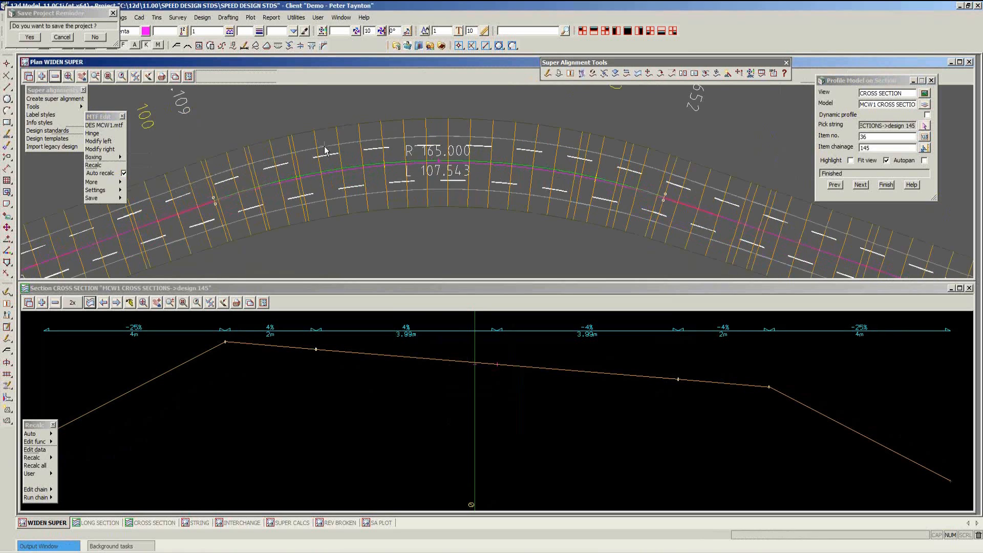
scroll(325, 149, up, 2)
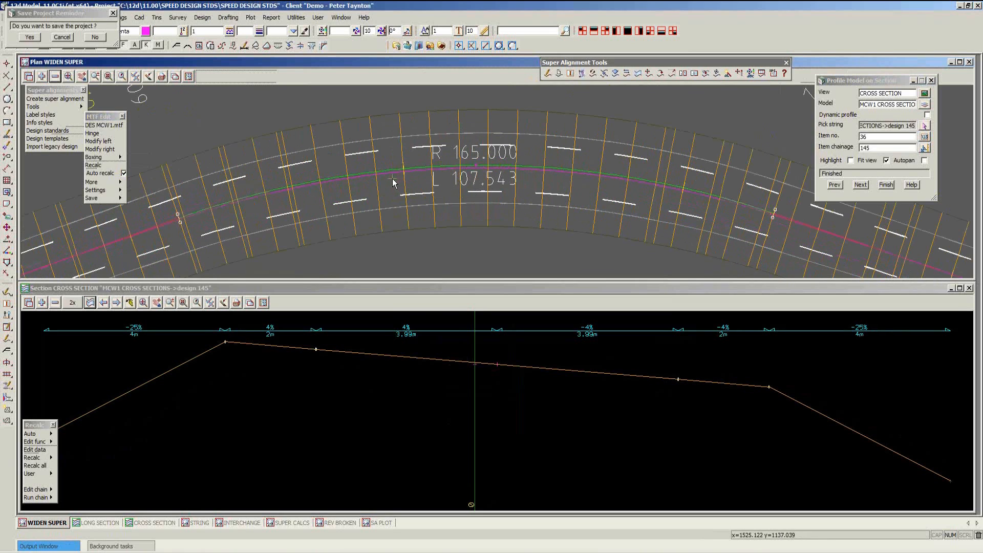
scroll(393, 183, up, 1)
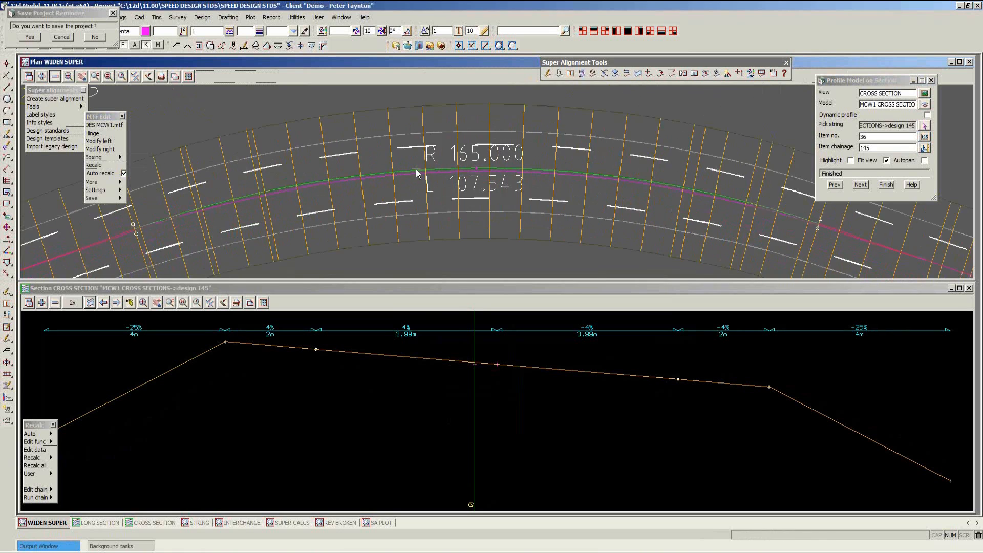
scroll(417, 173, up, 2)
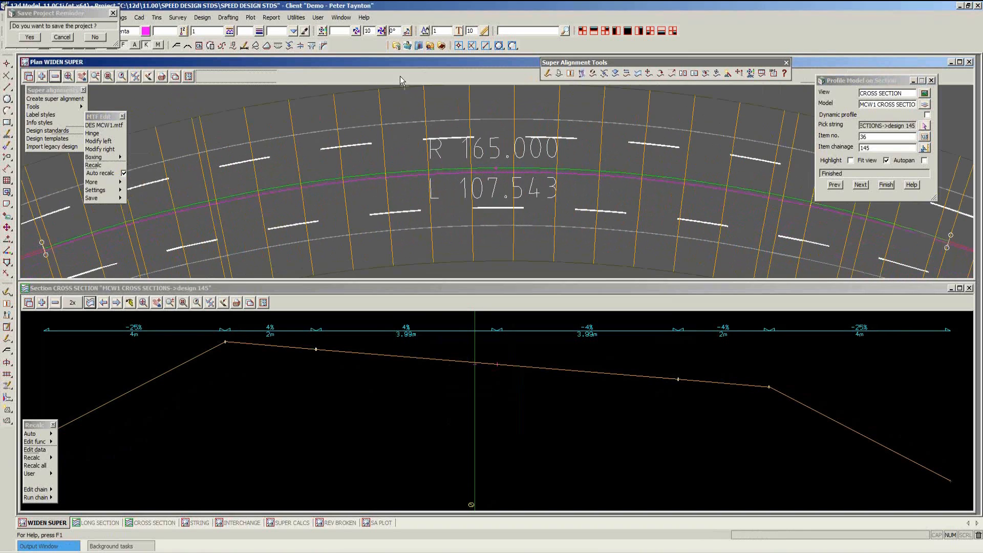
click(42, 76)
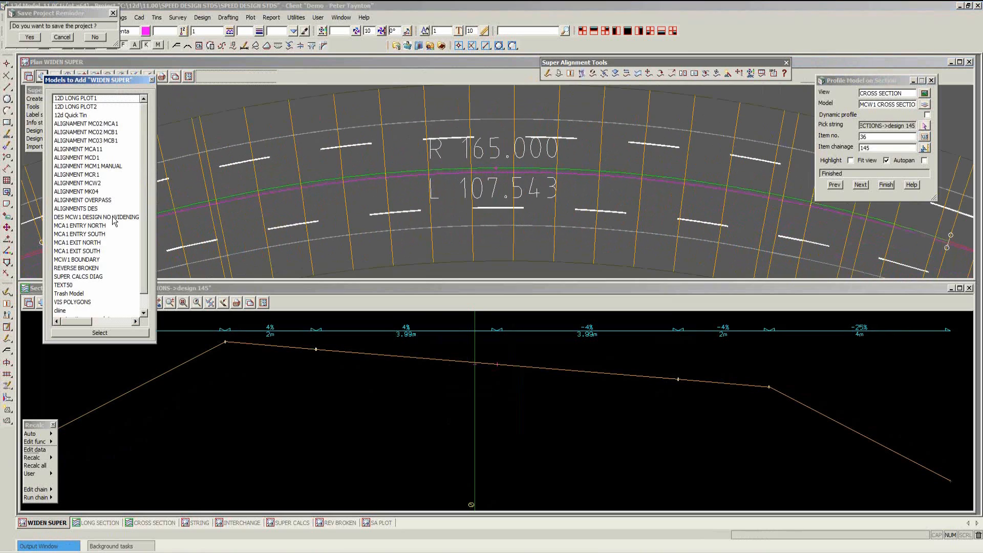
double_click(113, 222)
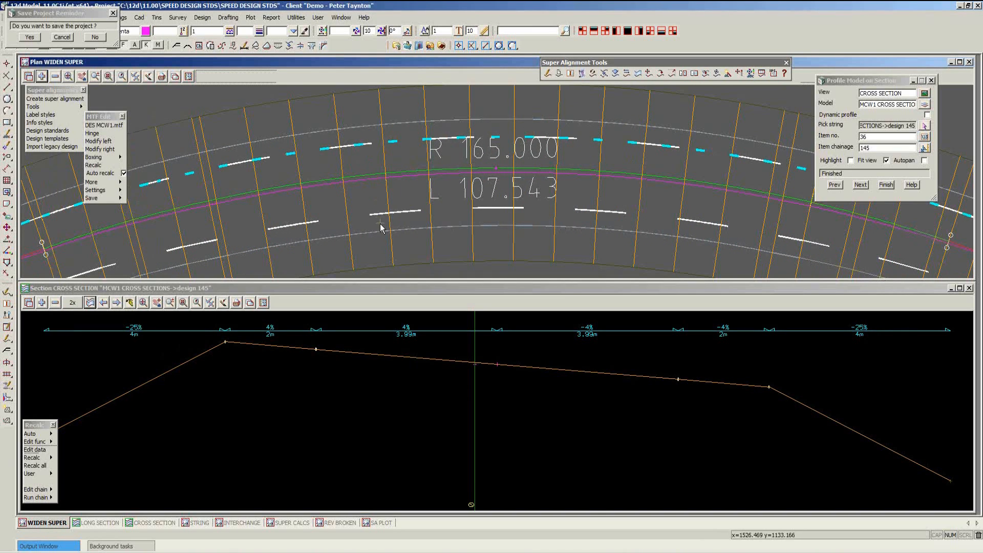
Examine the hinge position against the zero-offset line in the chainage 145 cross section
click(479, 303)
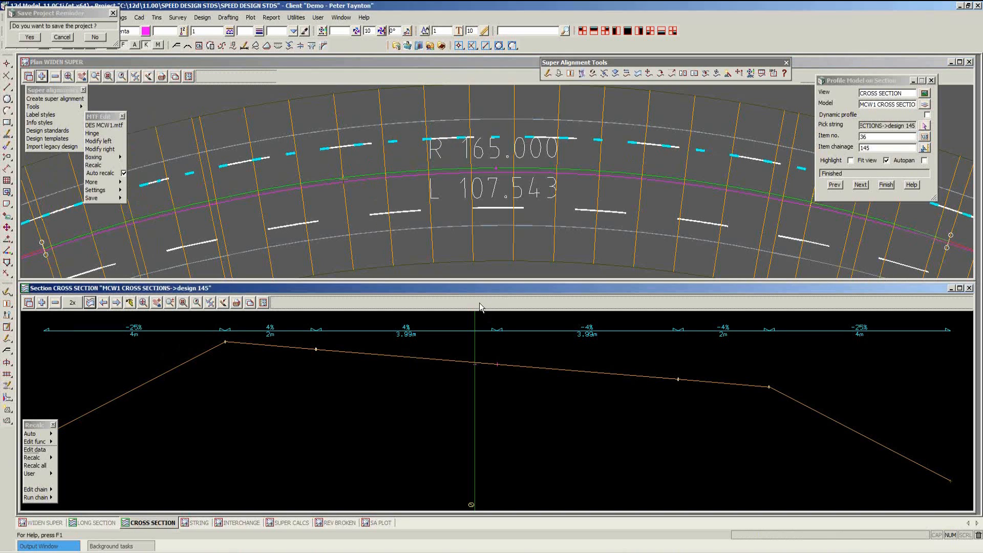
scroll(496, 366, up, 2)
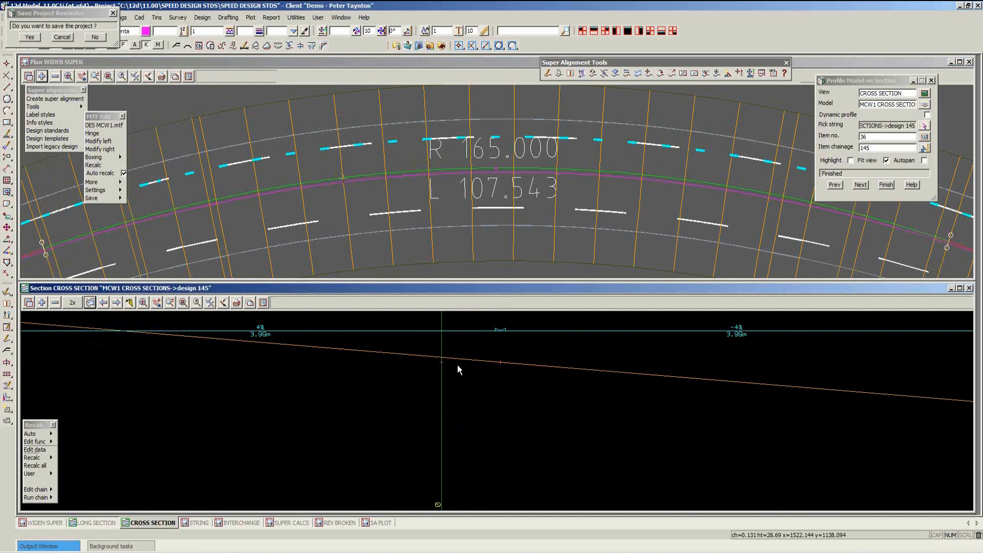
scroll(450, 393, down, 3)
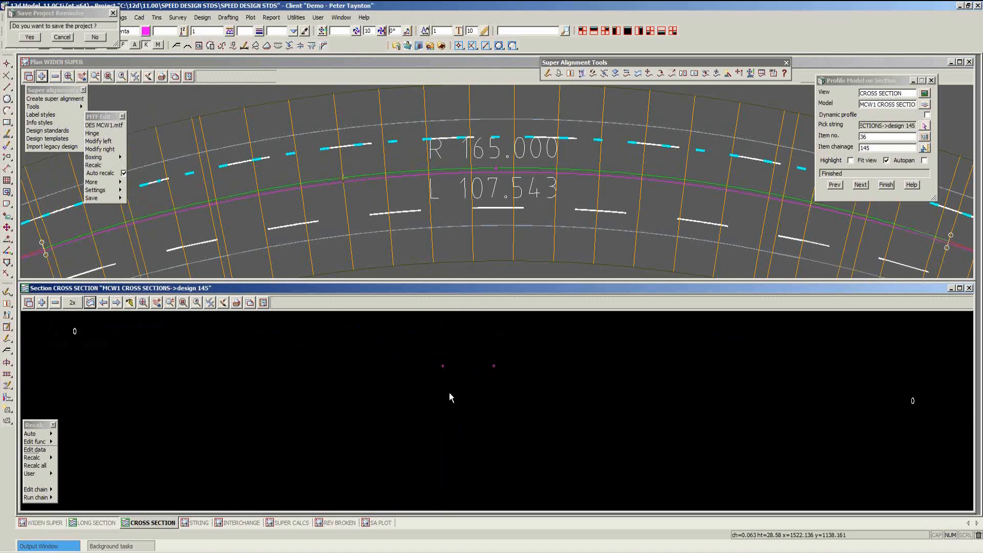
scroll(421, 414, up, 1)
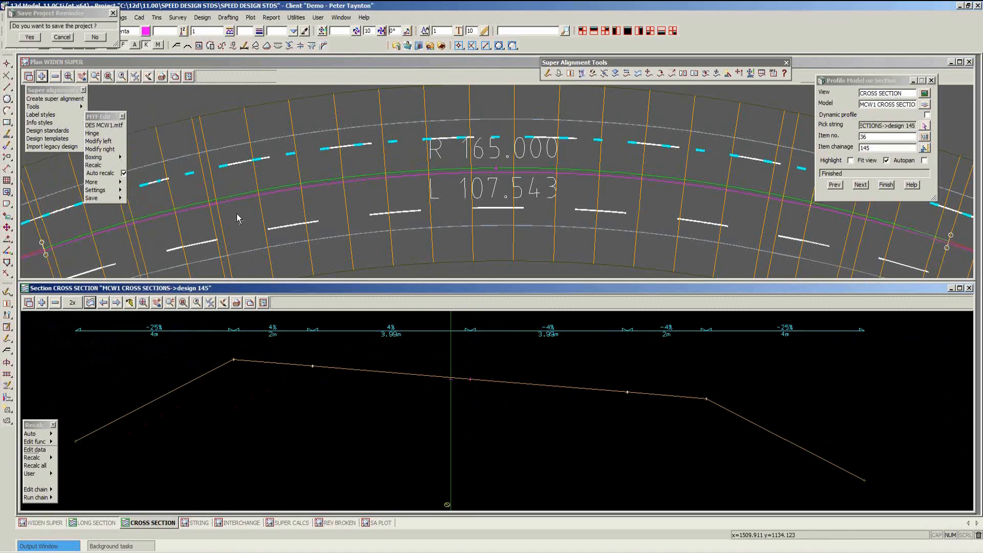
Profile the chainage 840 cross section by picking it in the plan on the R -240 curve, and compare the widening there
click(324, 85)
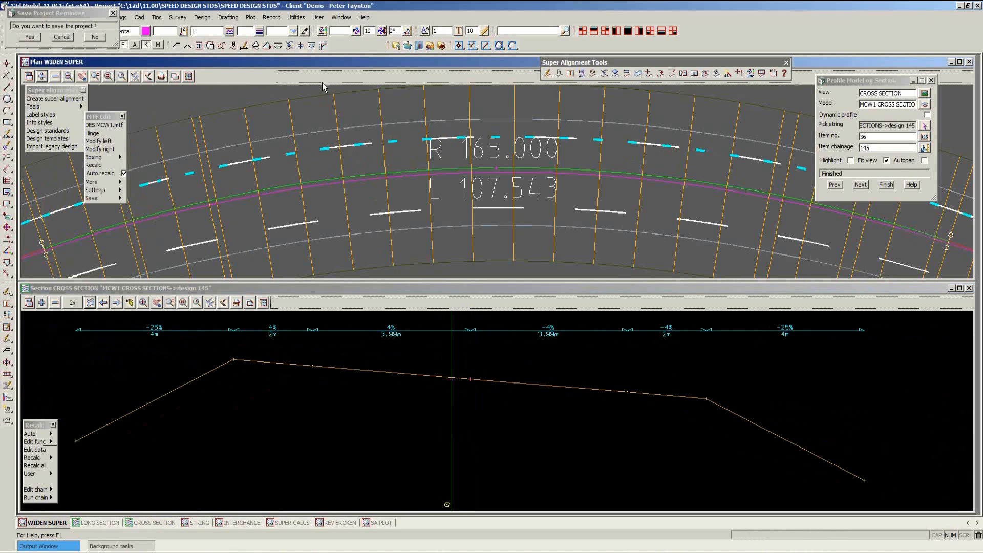
scroll(311, 168, down, 9)
scroll(635, 177, up, 2)
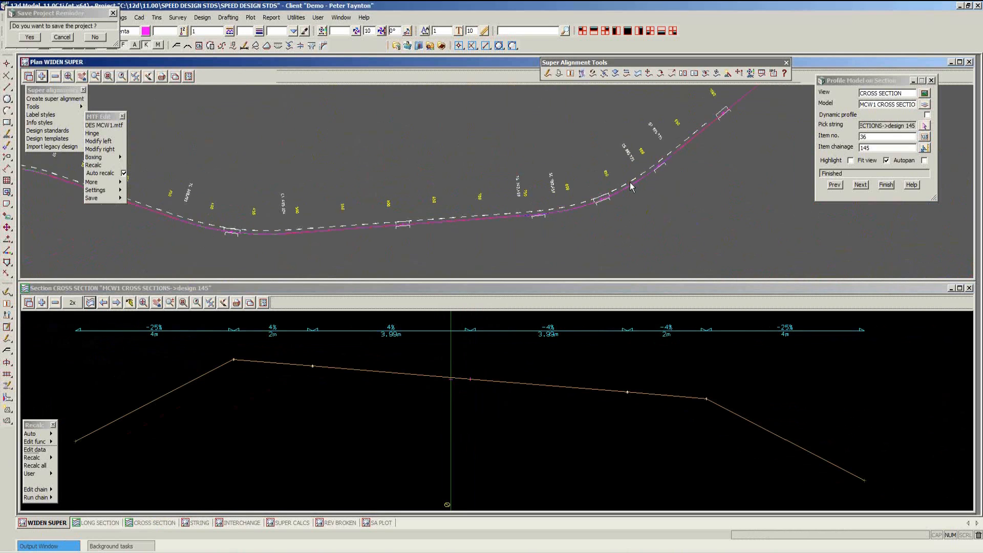
scroll(632, 187, up, 5)
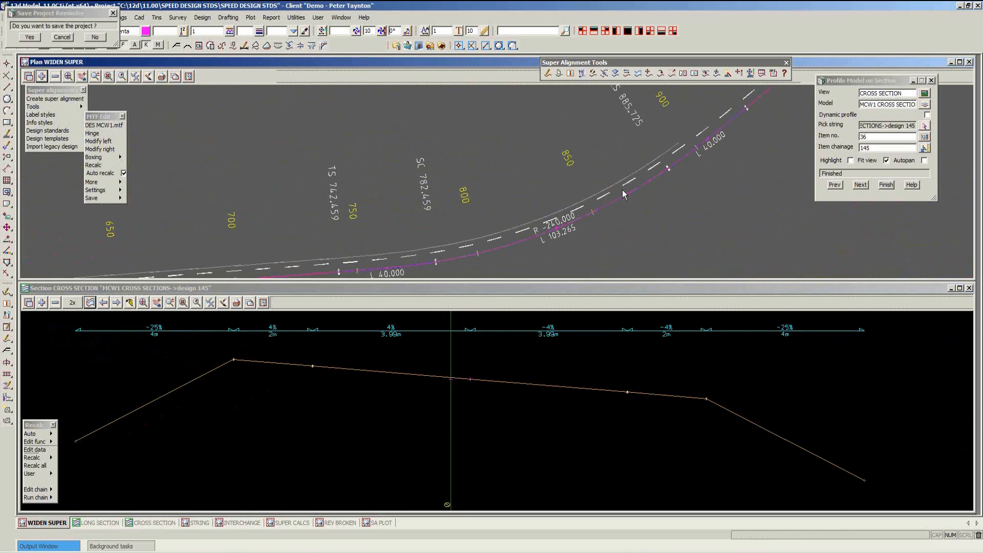
click(89, 304)
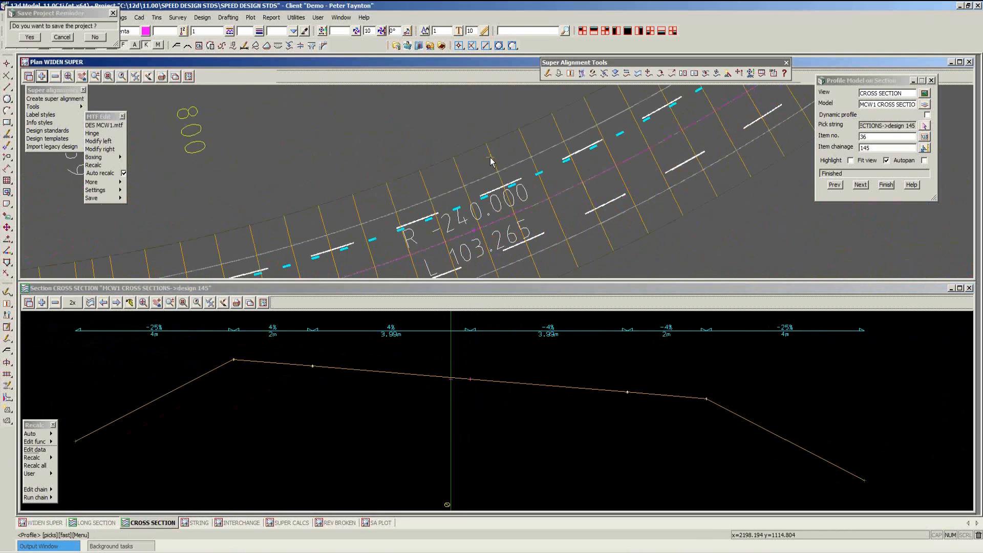
scroll(491, 159, down, 1)
scroll(500, 161, up, 1)
scroll(503, 164, down, 1)
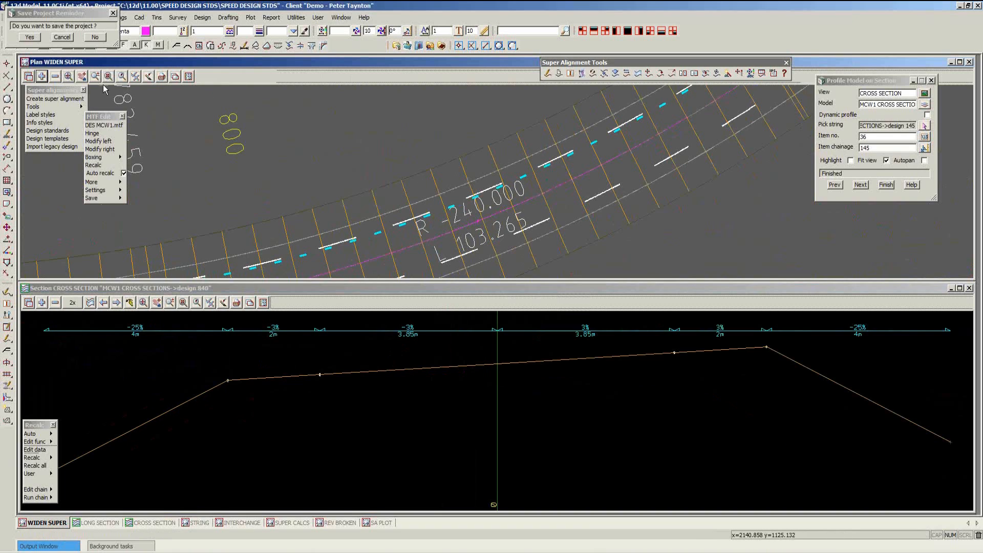
Remove the DES MCW1 DESIGN NO WIDENING model from the WIDEN SUPER plan view
click(55, 77)
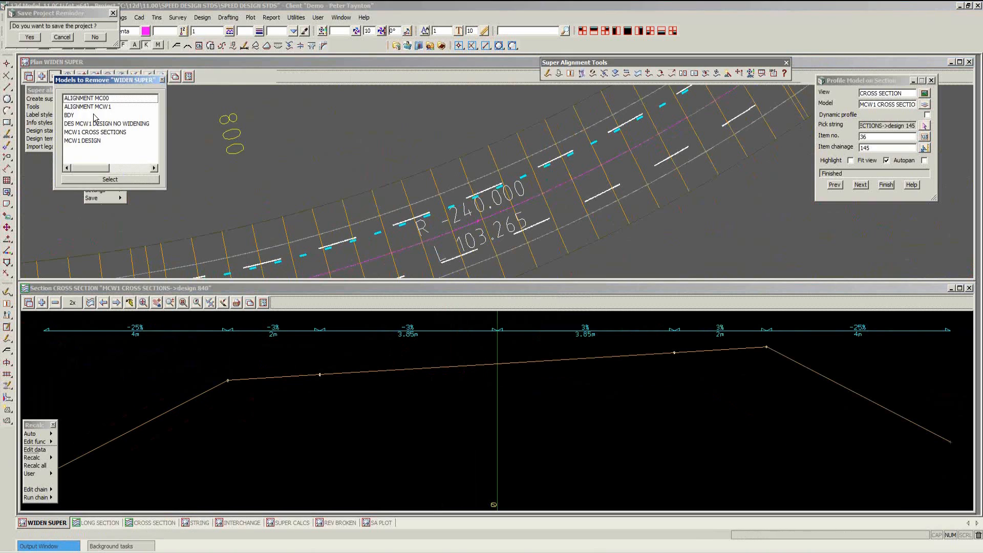
double_click(122, 128)
Display the chainage 140 cross section on the R 165 curve and inspect the shifted hinge around the zero-offset line
scroll(633, 198, down, 5)
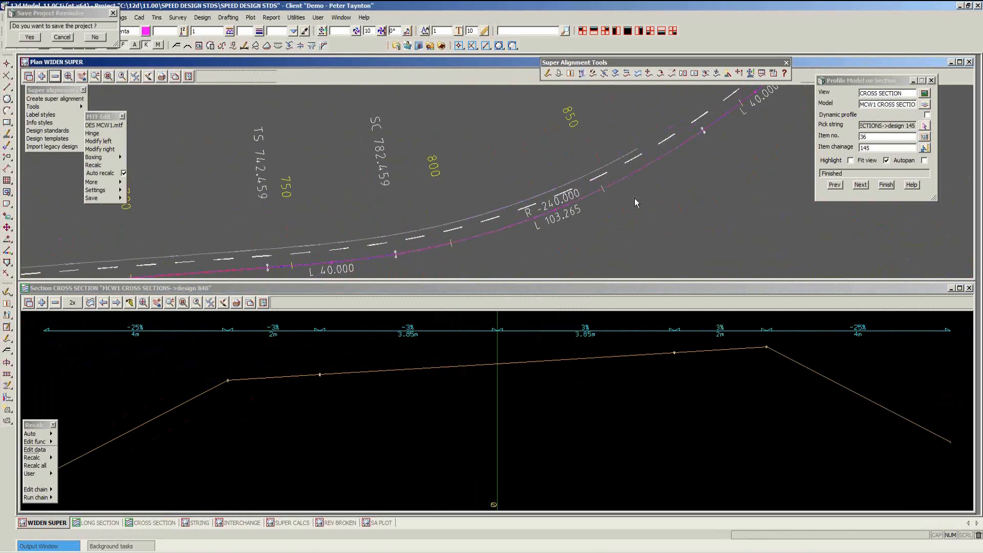
scroll(393, 194, up, 4)
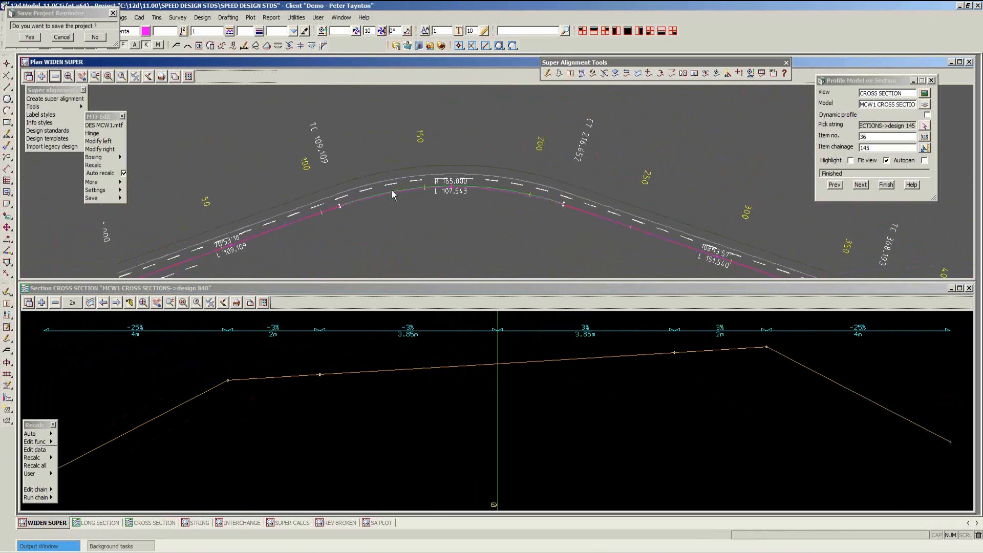
scroll(393, 193, up, 1)
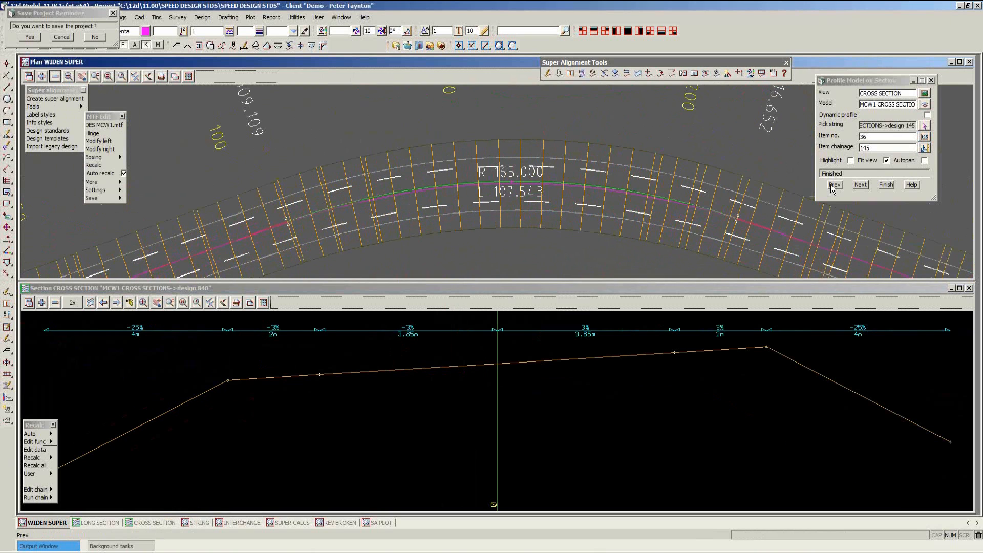
click(835, 185)
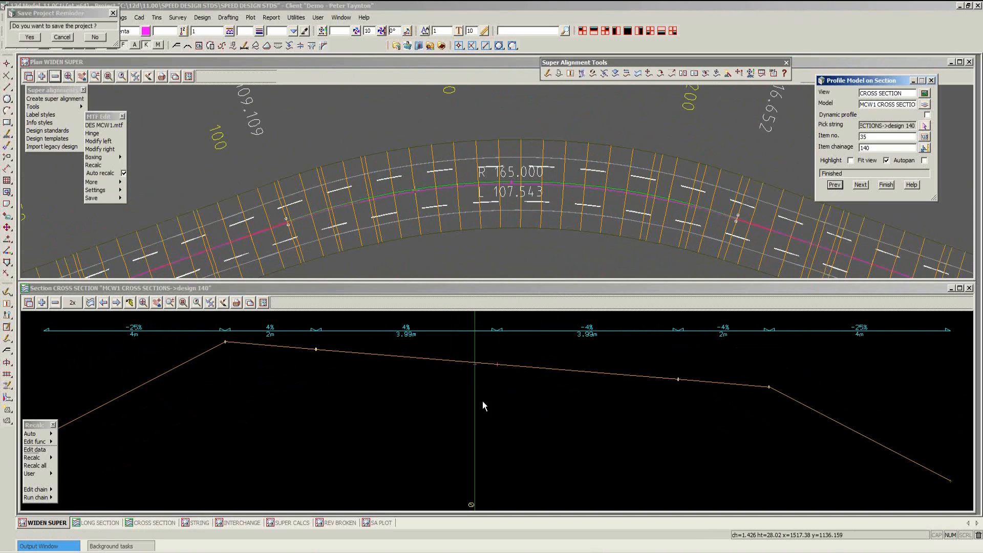
click(496, 306)
scroll(504, 367, up, 1)
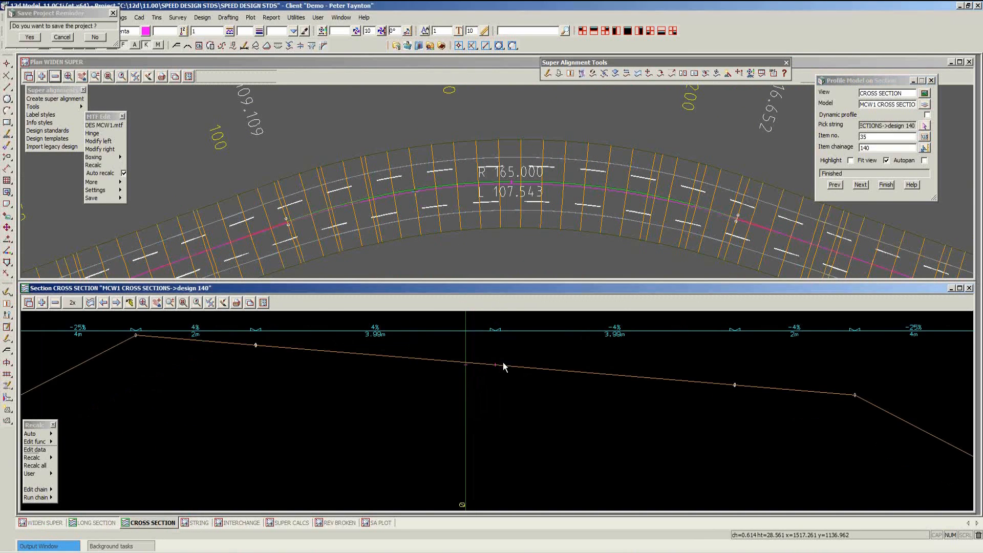
scroll(504, 367, up, 1)
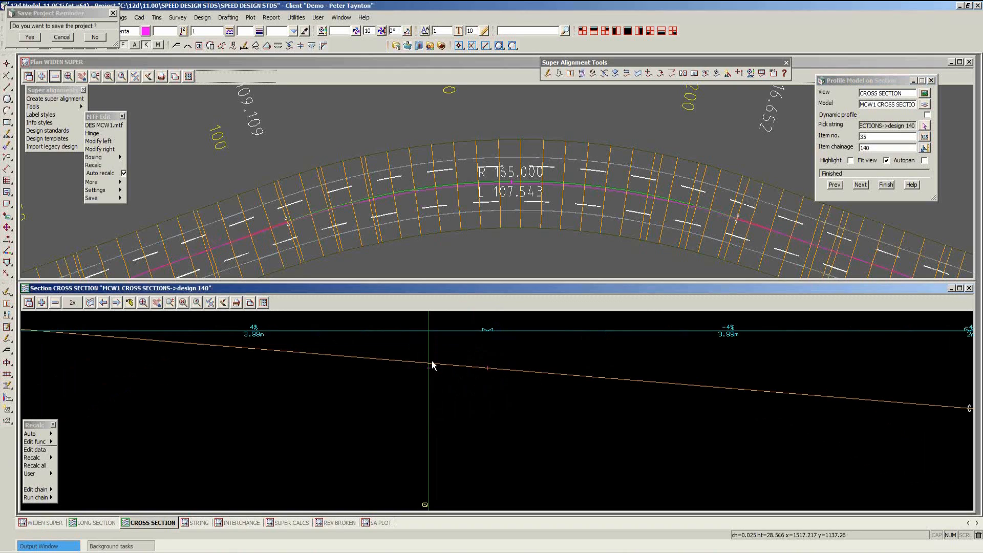
Set the MTF hinge widening treatment to Horz & Vertical, accept it, and recalculate
click(118, 183)
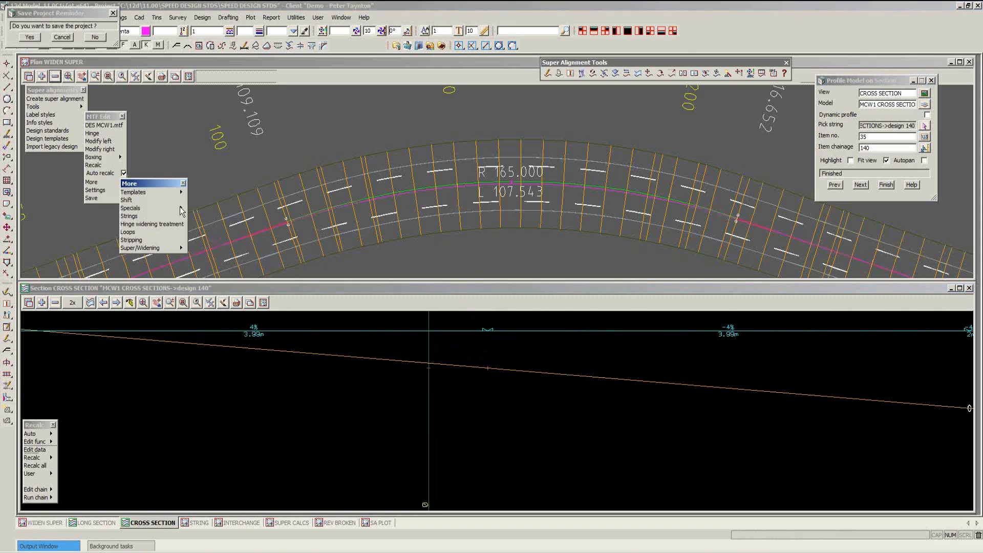
click(156, 223)
drag(240, 229, 714, 99)
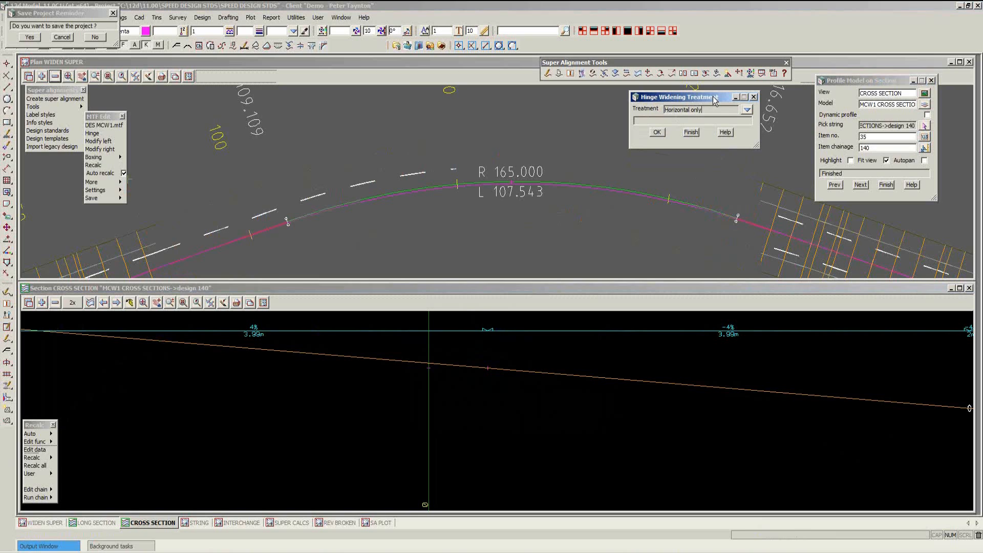
click(747, 110)
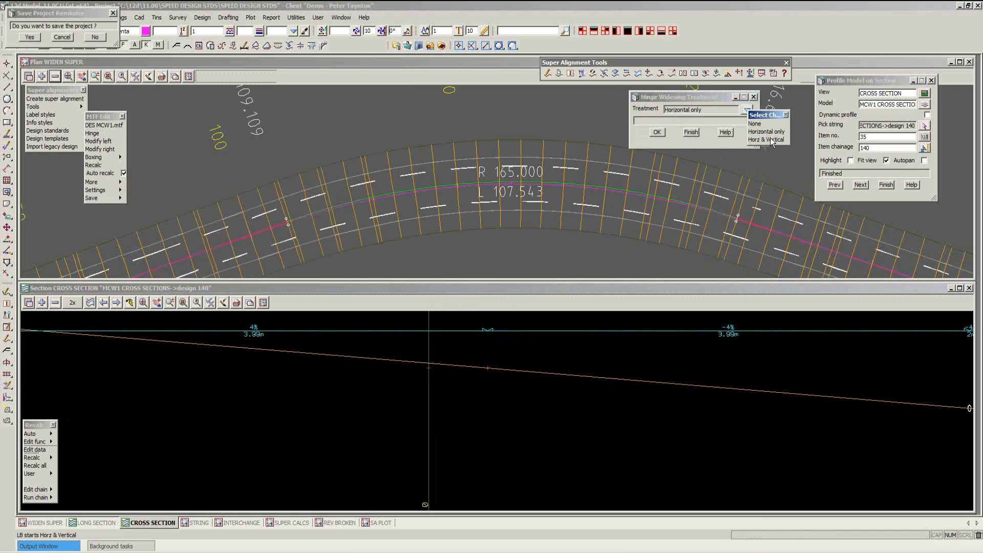
click(771, 141)
click(659, 132)
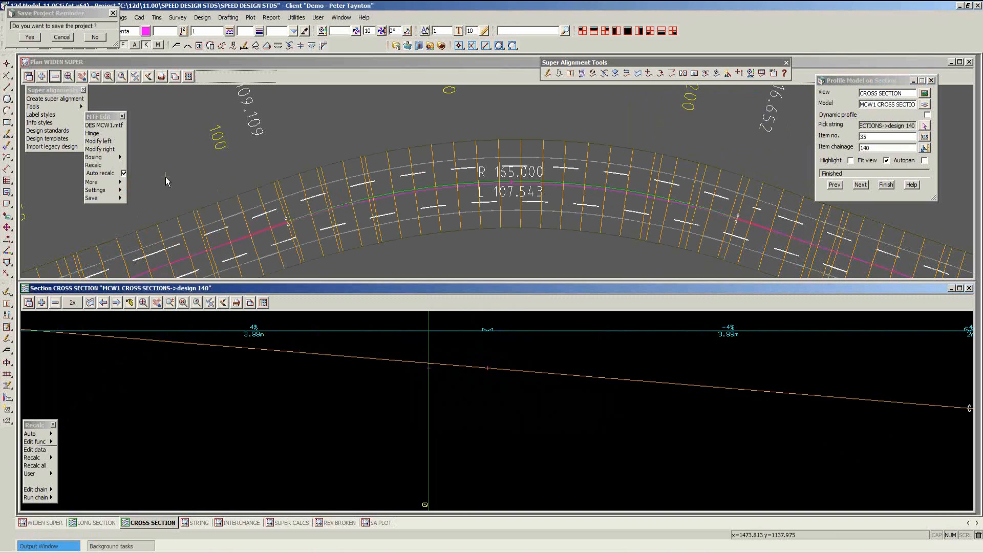
click(94, 165)
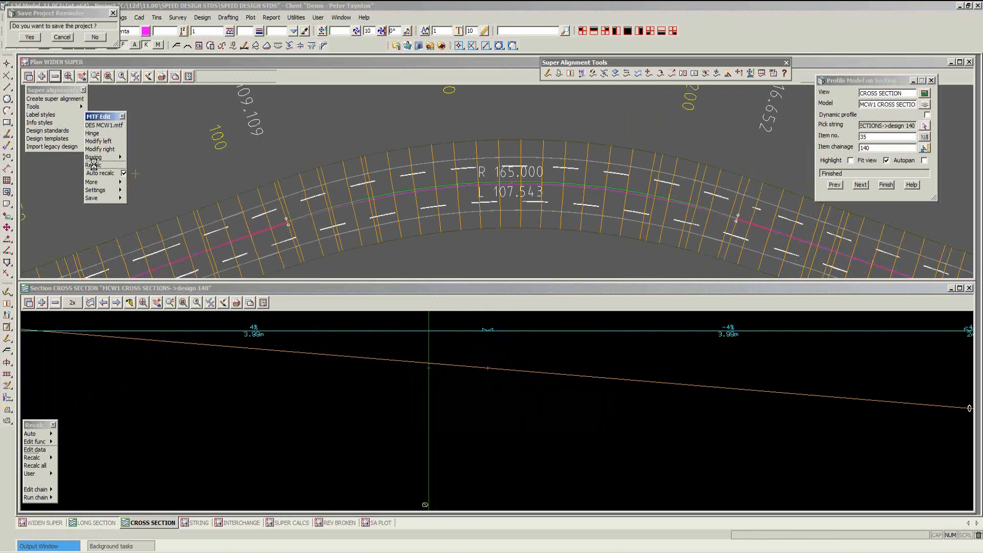
Advance to the chainage 145 cross section and inspect the crossfall line between the zero offset and the hinge
click(861, 185)
click(861, 186)
click(474, 372)
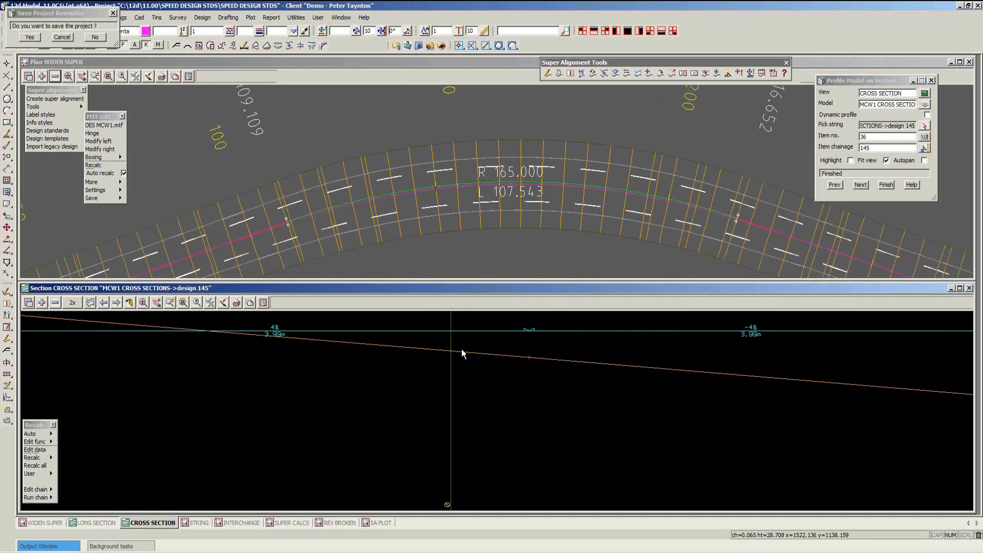
click(529, 357)
Set the MTF hinge widening treatment to None, accept it, and recalculate the DES MCW1 design
click(92, 182)
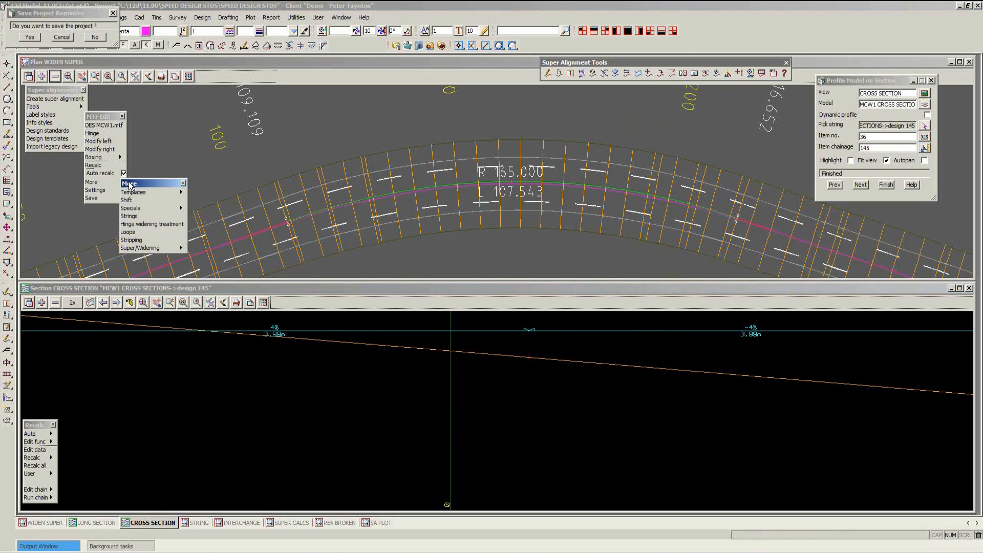
click(156, 227)
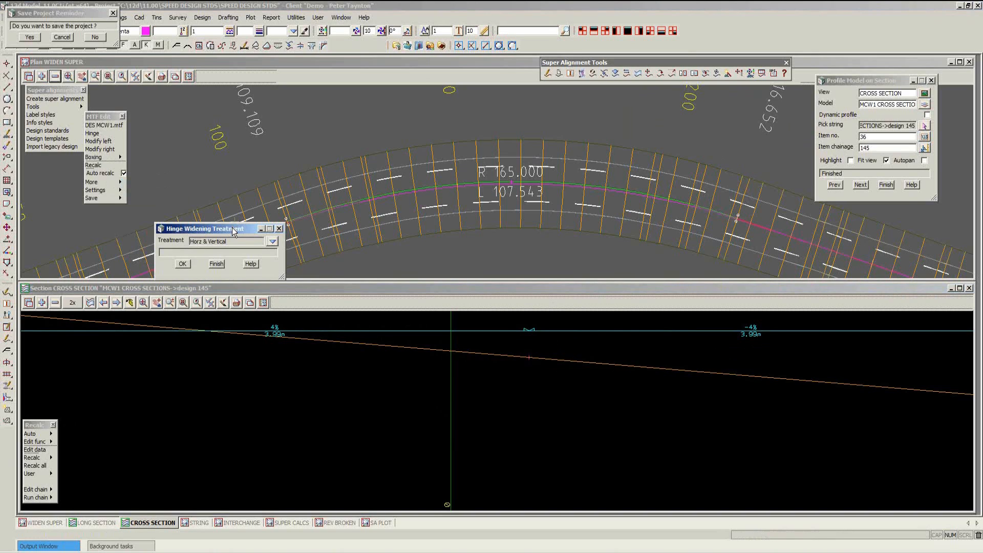
drag(234, 222, 677, 90)
click(709, 106)
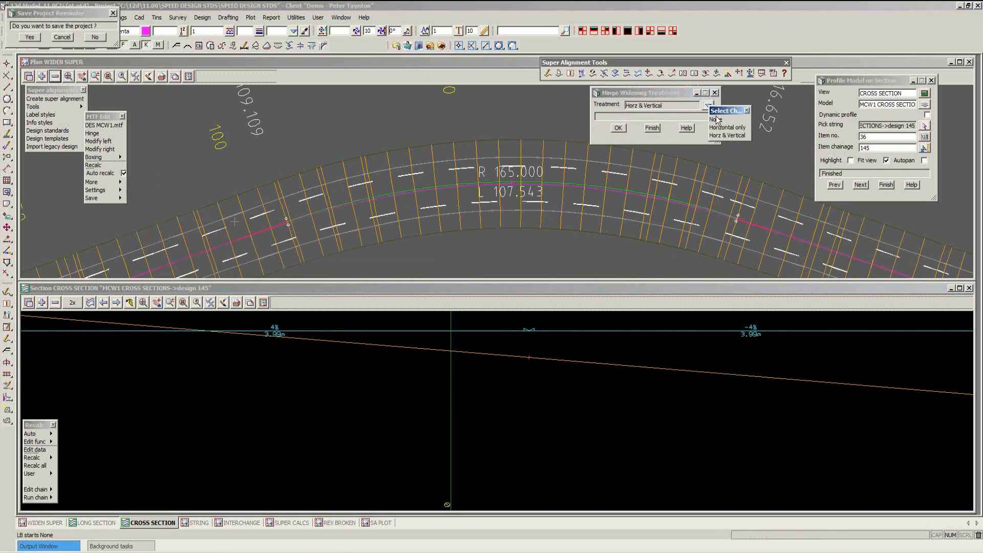
click(716, 119)
click(618, 128)
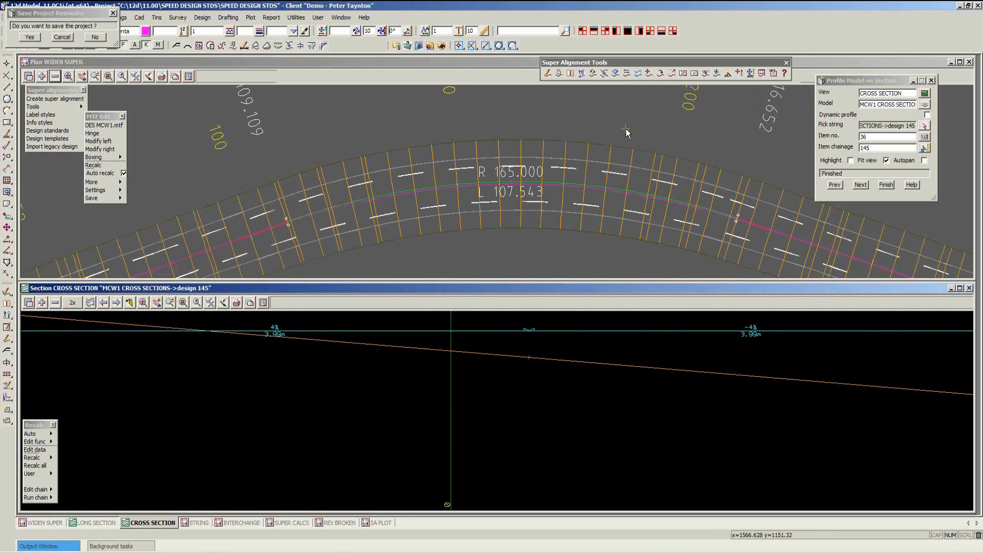
click(103, 165)
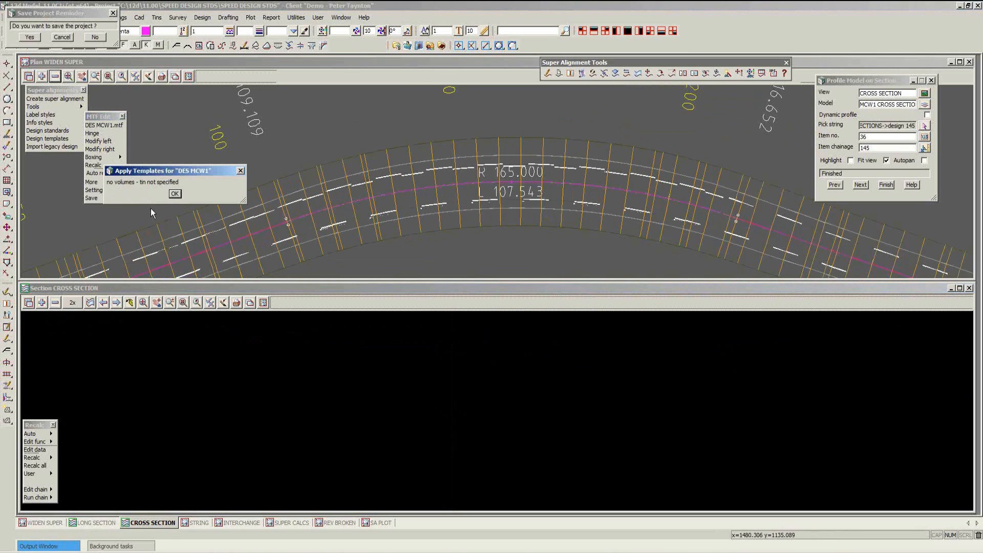
click(174, 193)
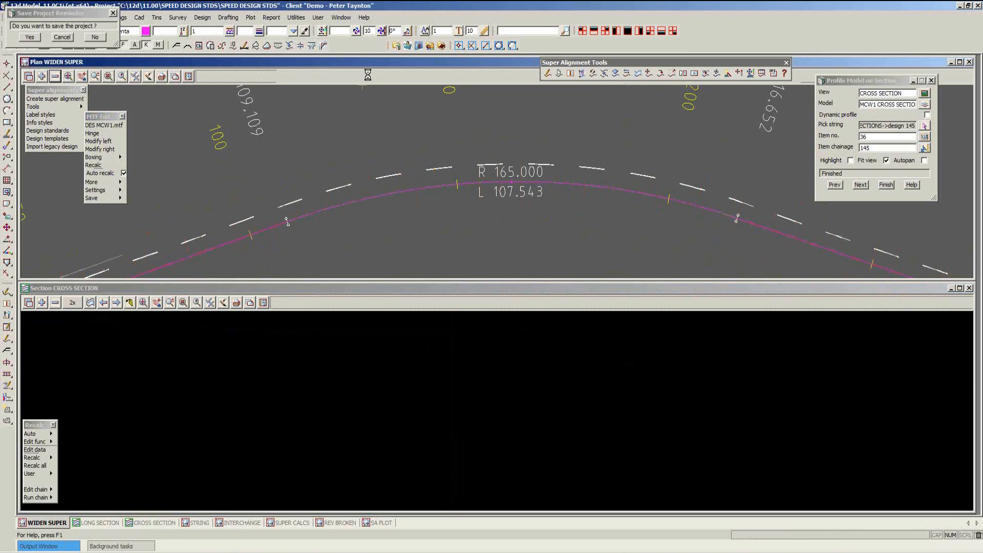
Inspect the chainage 140 cross section and the superelevation band of the MCW1 long section in the SA PLOT view
click(834, 184)
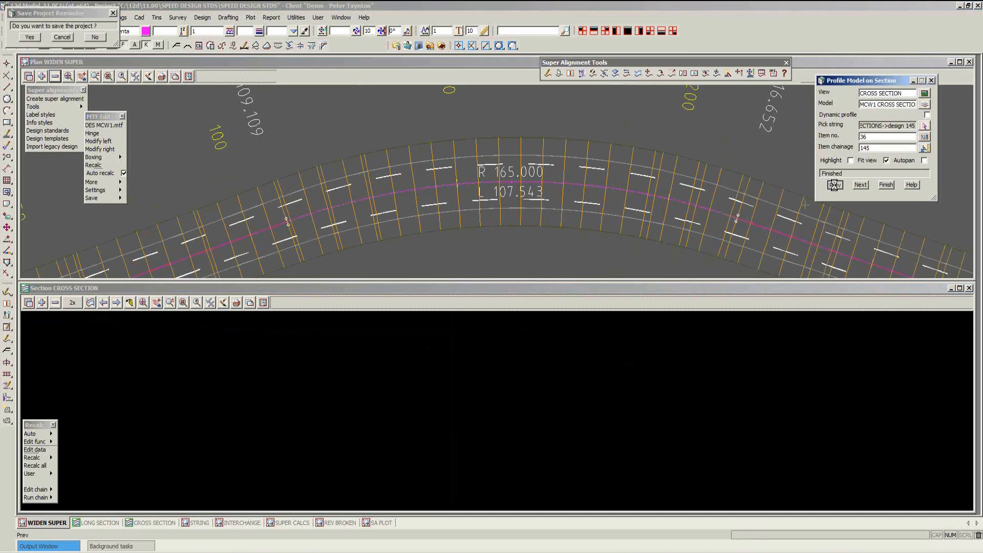
click(537, 303)
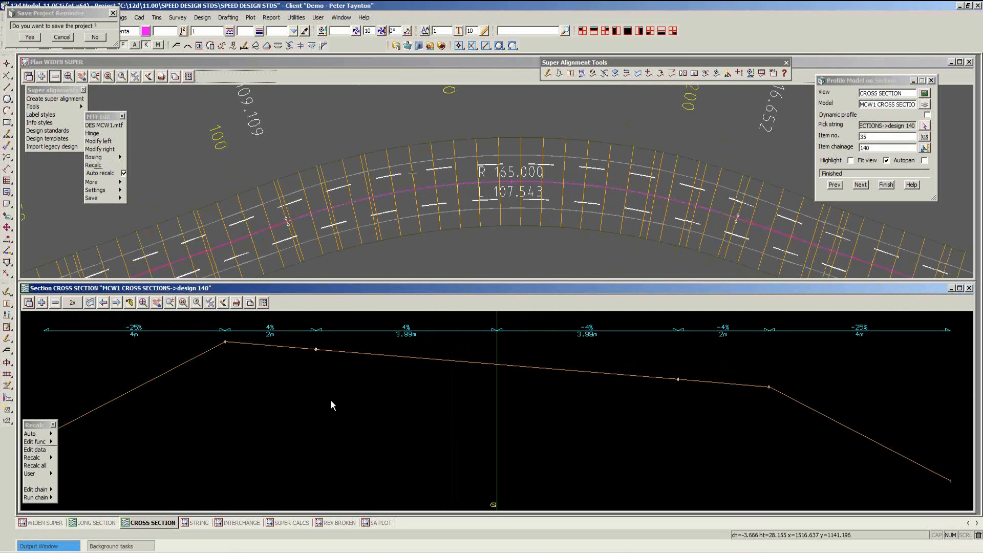
click(379, 523)
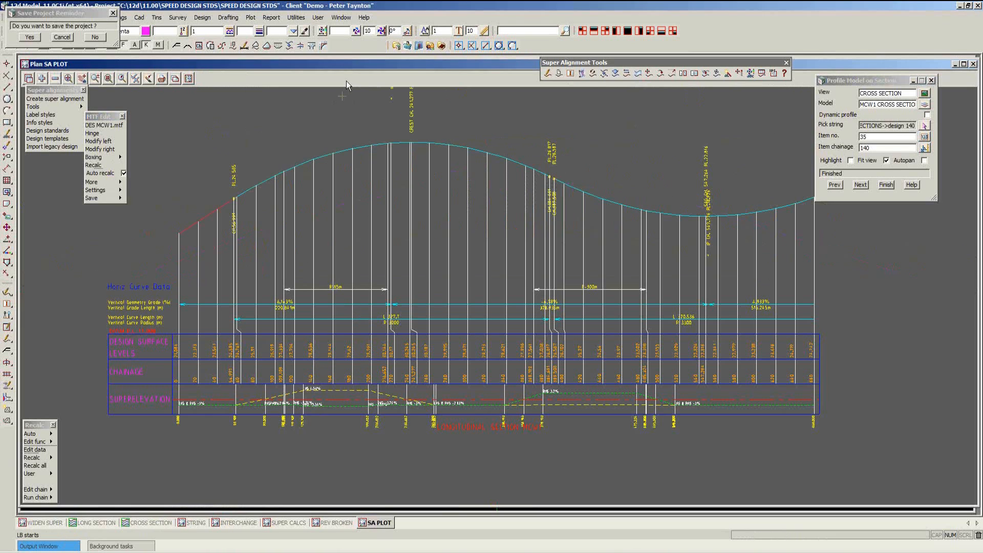
scroll(272, 419, up, 1)
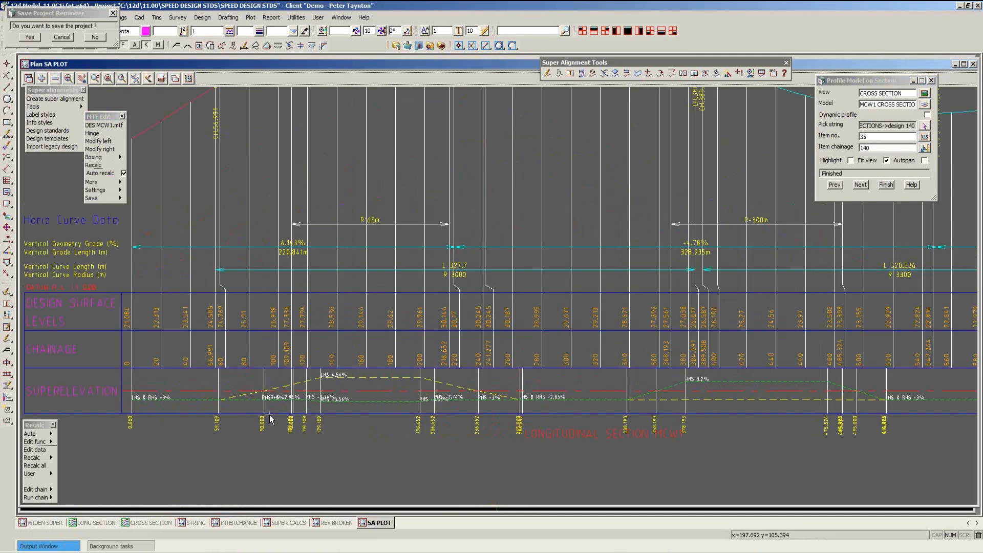
Load the STD_12D_LONG_PLOT.lplotppf parameter file in the Section Long Plot PPF Editor and enlarge the editor and its settings tree
click(252, 18)
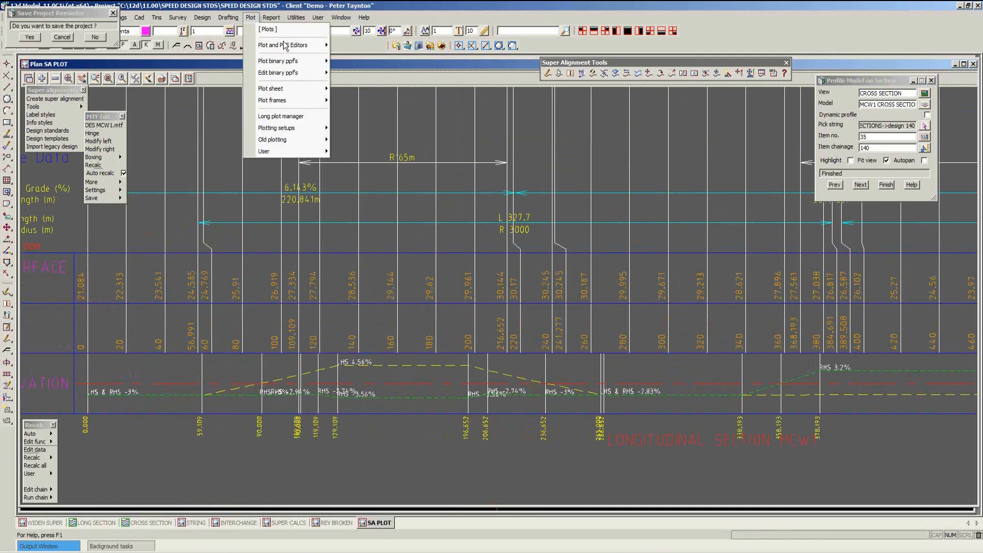
mouse_move(288, 47)
click(381, 71)
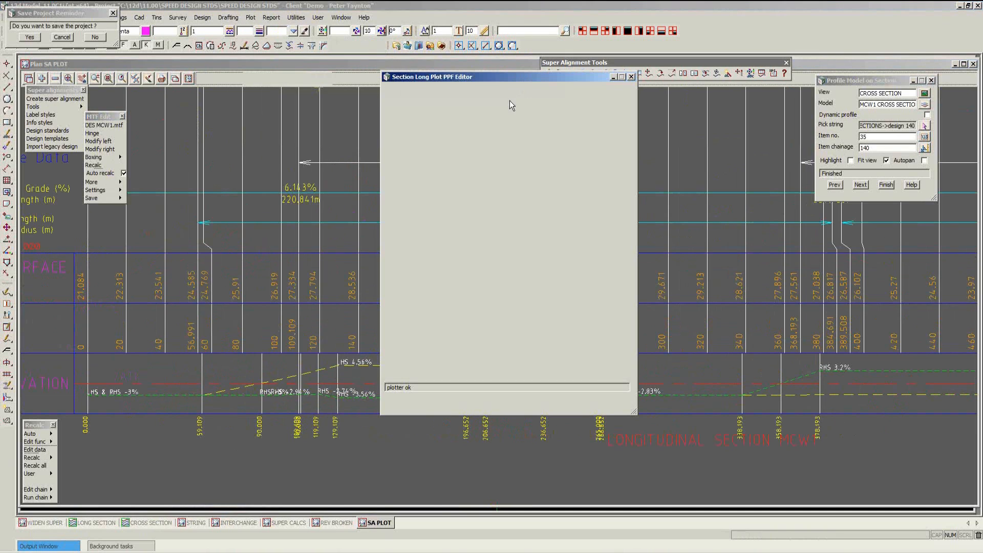
click(582, 97)
click(607, 124)
double_click(608, 124)
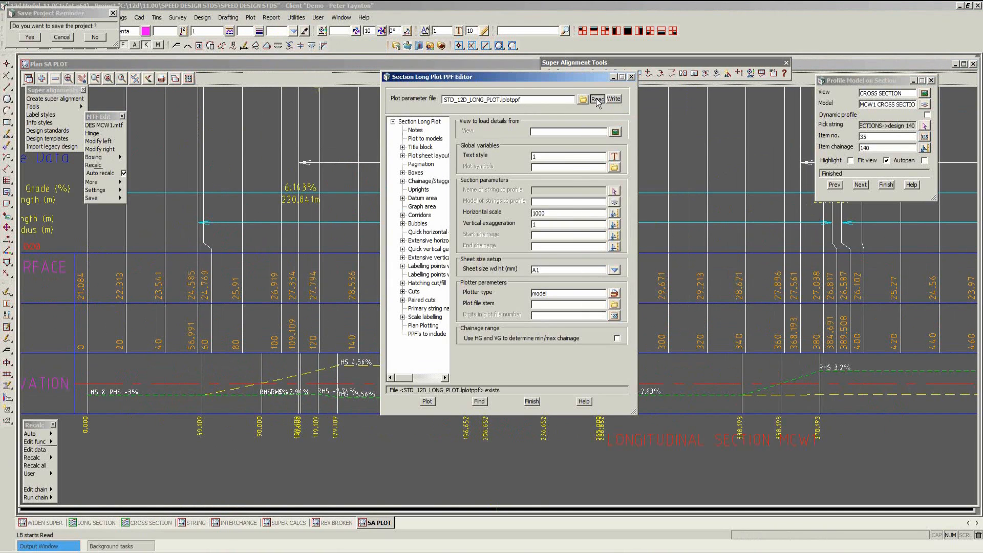
click(597, 99)
drag(637, 413, 793, 460)
drag(450, 208, 531, 208)
Review the super elevation diagram's draw mode and its left and right side hinge and edge strings, and close the editor
click(403, 174)
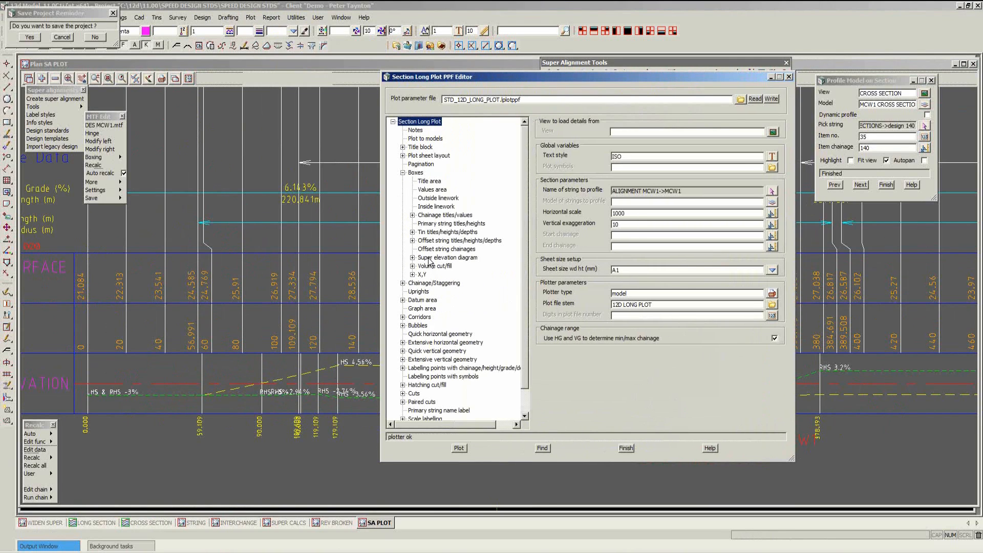
click(433, 257)
click(412, 258)
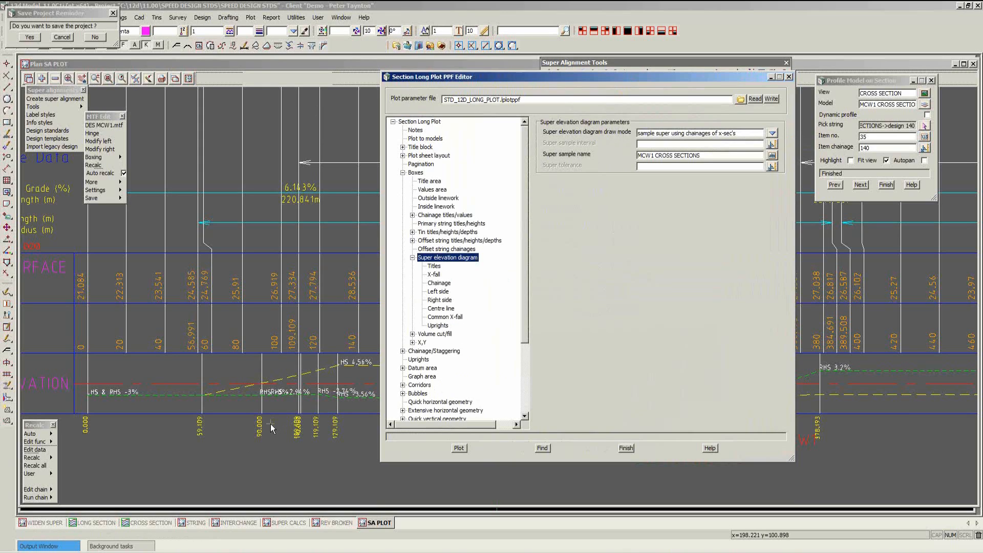
click(439, 292)
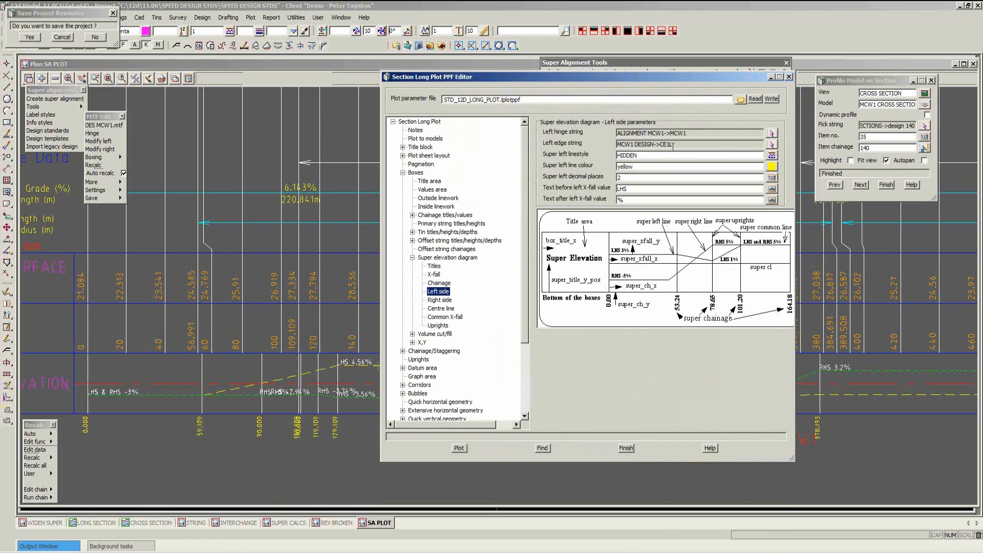
click(441, 301)
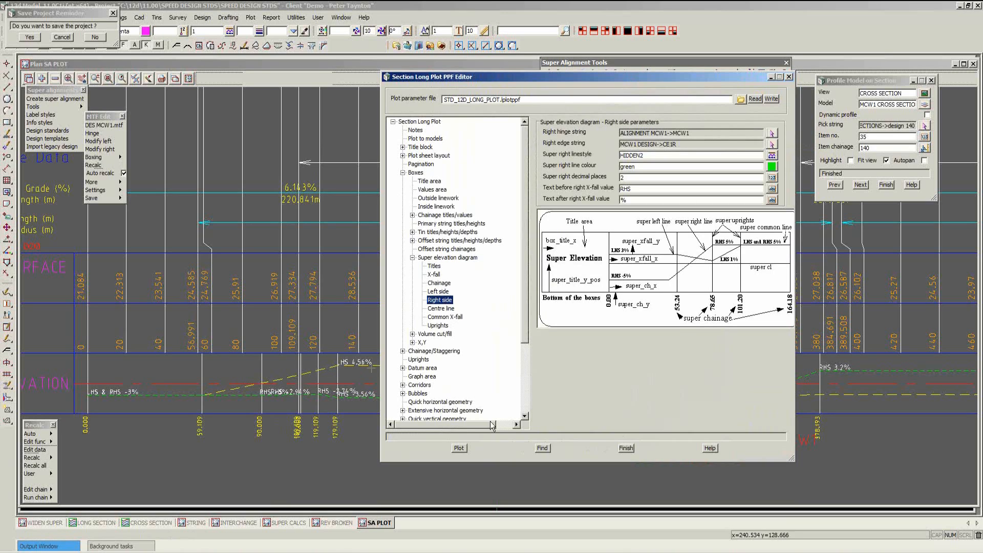
click(625, 447)
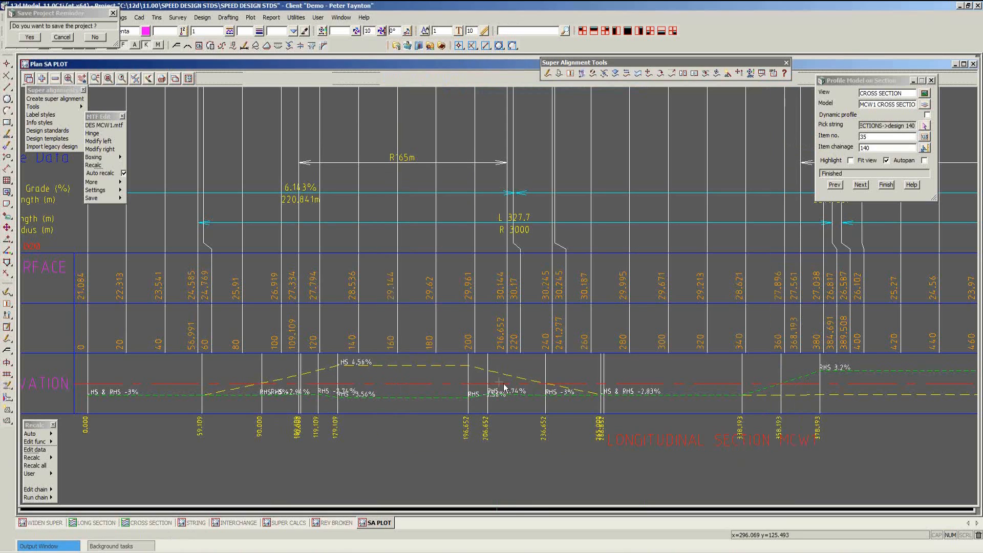